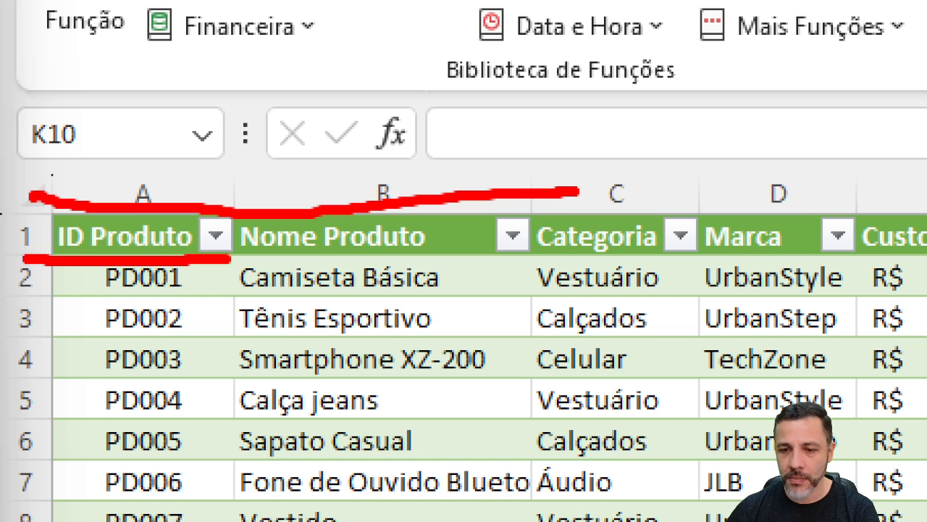
{"action": "left_click_drag", "start_coordinate": [139, 166], "coordinate": [79, 341]}
{"action": "left_click_drag", "start_coordinate": [42, 288], "coordinate": [139, 306]}
{"action": "left_click_drag", "start_coordinate": [385, 168], "coordinate": [378, 362]}
{"action": "left_click_drag", "start_coordinate": [337, 320], "coordinate": [441, 328]}
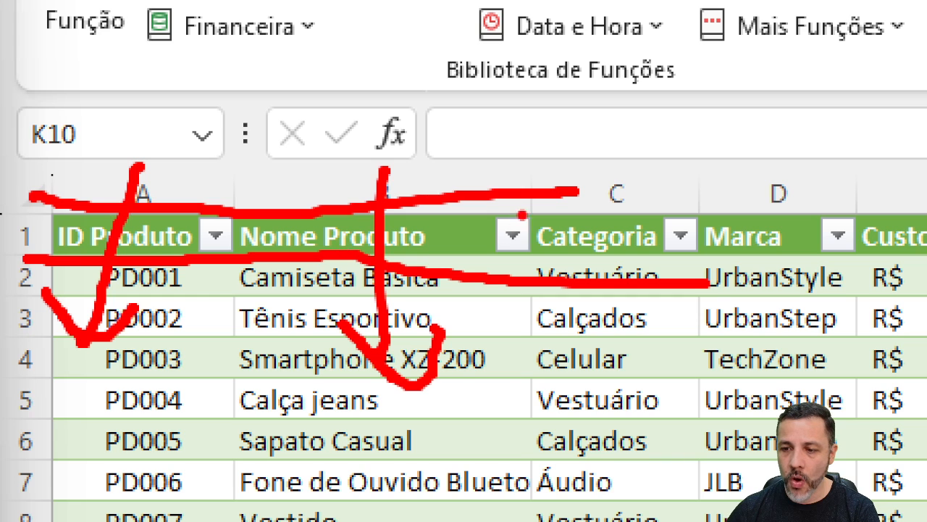
{"action": "mouse_move", "coordinate": [693, 208]}
{"action": "left_mouse_down"}
{"action": "mouse_move", "coordinate": [525, 253]}
{"action": "mouse_move", "coordinate": [707, 194]}
{"action": "mouse_move", "coordinate": [657, 205]}
{"action": "left_mouse_up"}
{"action": "left_click_drag", "start_coordinate": [598, 344], "coordinate": [605, 458]}
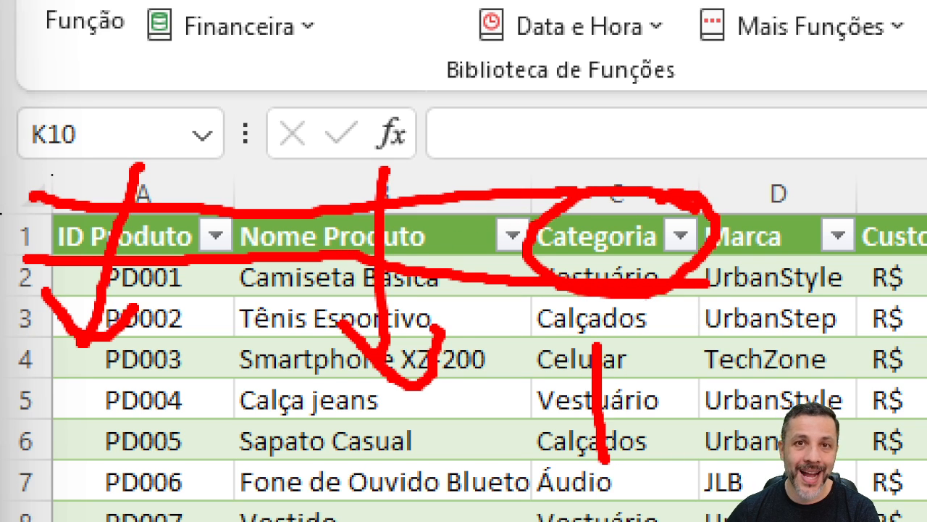
{"action": "key", "text": "Escape"}
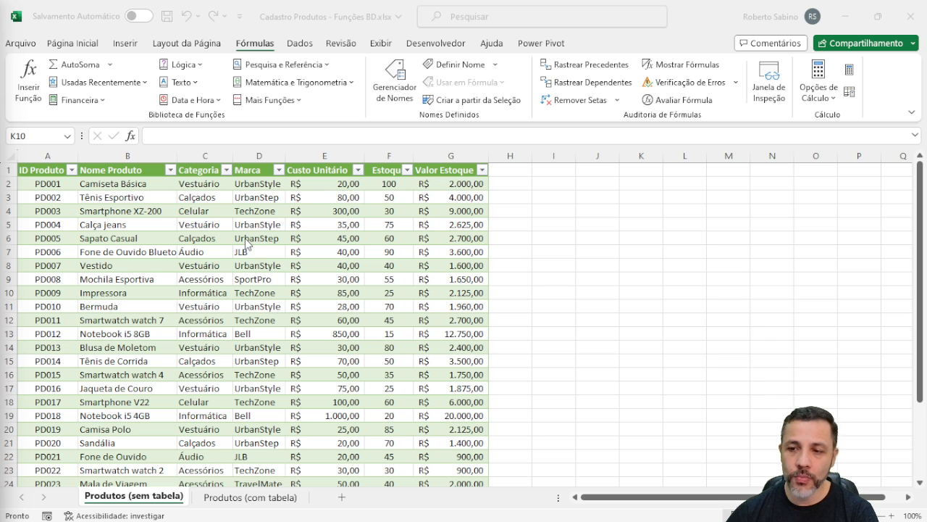
Review the functions offered in the Banco de Dados category of the Insert Function dialog, without inserting one
{"action": "left_click", "coordinate": [578, 200]}
{"action": "left_click", "coordinate": [596, 197]}
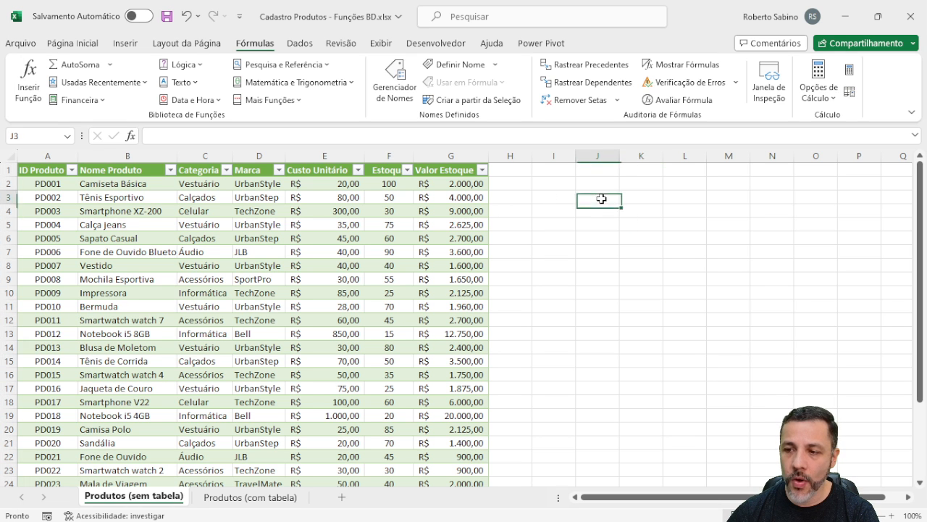
{"action": "left_click", "coordinate": [30, 81]}
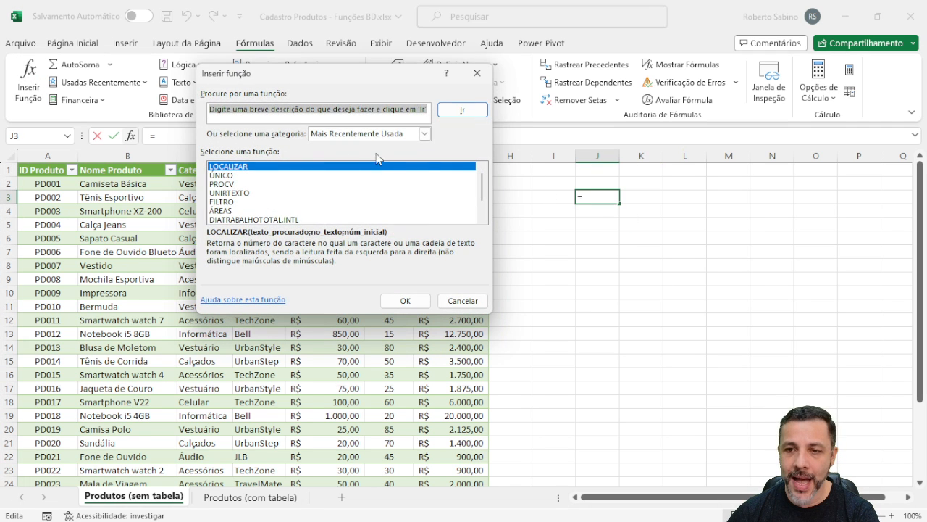
{"action": "left_click", "coordinate": [424, 133]}
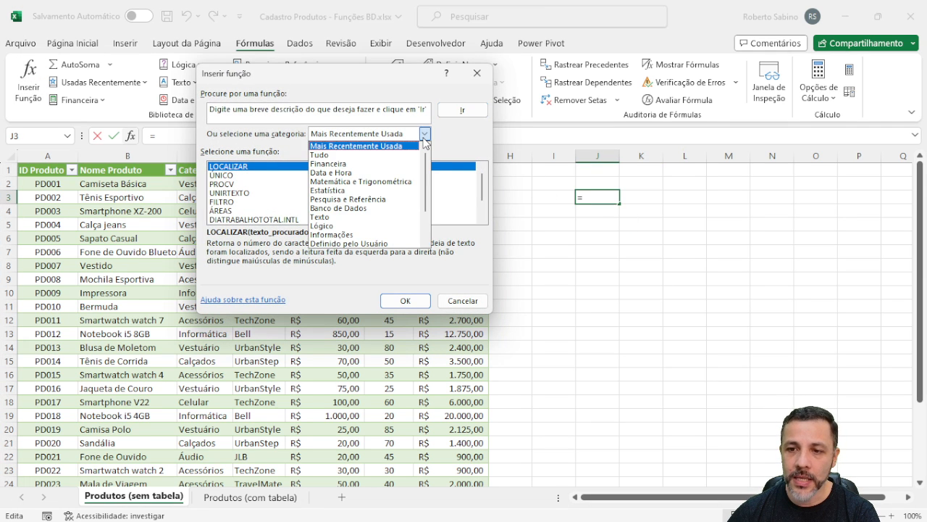
{"action": "left_click", "coordinate": [337, 209]}
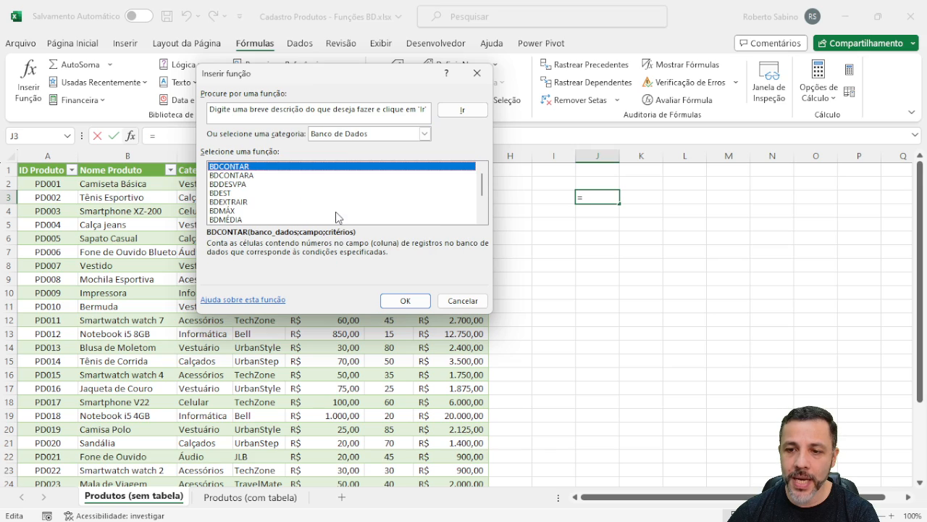
{"action": "key", "text": "ctrl+1"}
{"action": "left_click", "coordinate": [355, 140]}
{"action": "mouse_move", "coordinate": [410, 102]}
{"action": "left_mouse_down"}
{"action": "mouse_move", "coordinate": [334, 66]}
{"action": "mouse_move", "coordinate": [209, 122]}
{"action": "mouse_move", "coordinate": [435, 113]}
{"action": "mouse_move", "coordinate": [397, 102]}
{"action": "left_mouse_up"}
{"action": "key", "text": "Escape"}
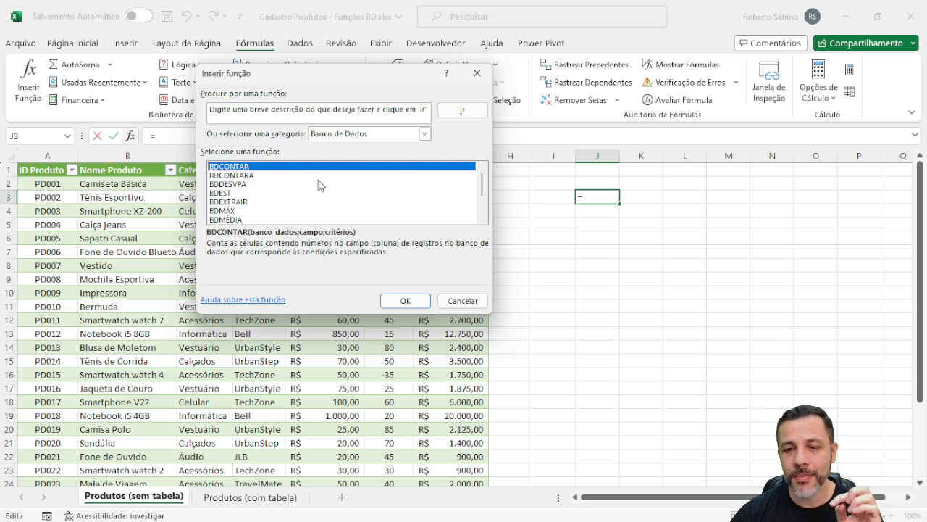
{"action": "left_click", "coordinate": [463, 300]}
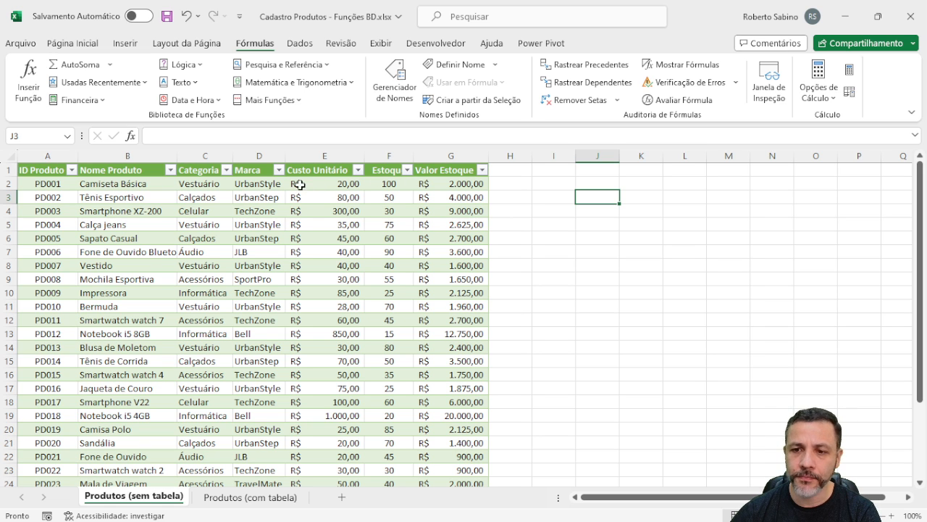
Copy the Marca, Custo Unitário and Estoque headers with their first data row (D1:F2) to J1
{"action": "left_click_drag", "start_coordinate": [257, 174], "coordinate": [377, 190]}
{"action": "key", "text": "ctrl+c"}
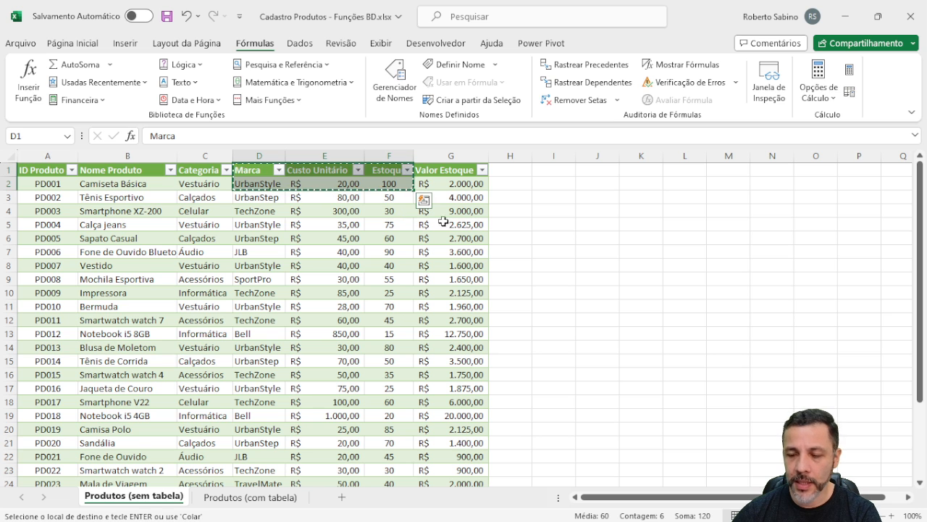
{"action": "left_click", "coordinate": [596, 175]}
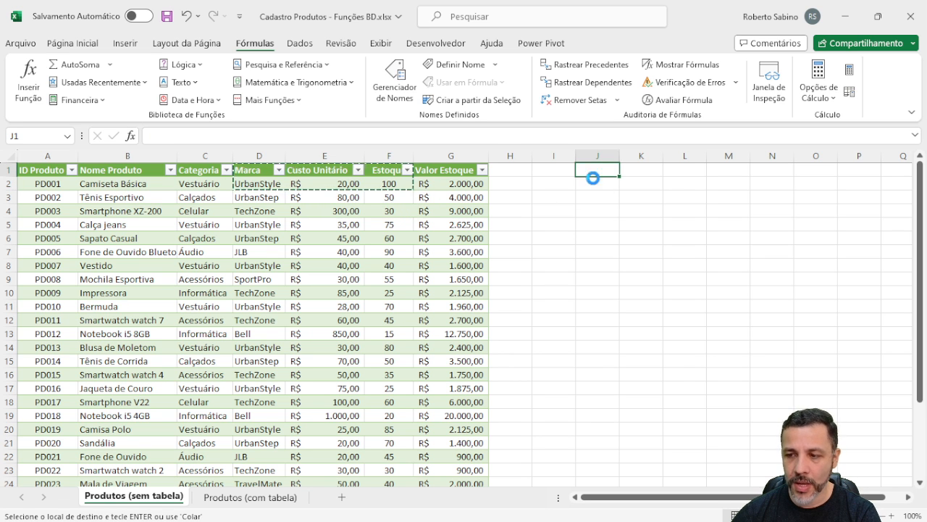
{"action": "key", "text": "ctrl+v"}
{"action": "left_click", "coordinate": [624, 223]}
Widen columns J to L equally so the copied headers and values fit
{"action": "left_click_drag", "start_coordinate": [601, 157], "coordinate": [714, 156]}
{"action": "double_click", "coordinate": [620, 155]}
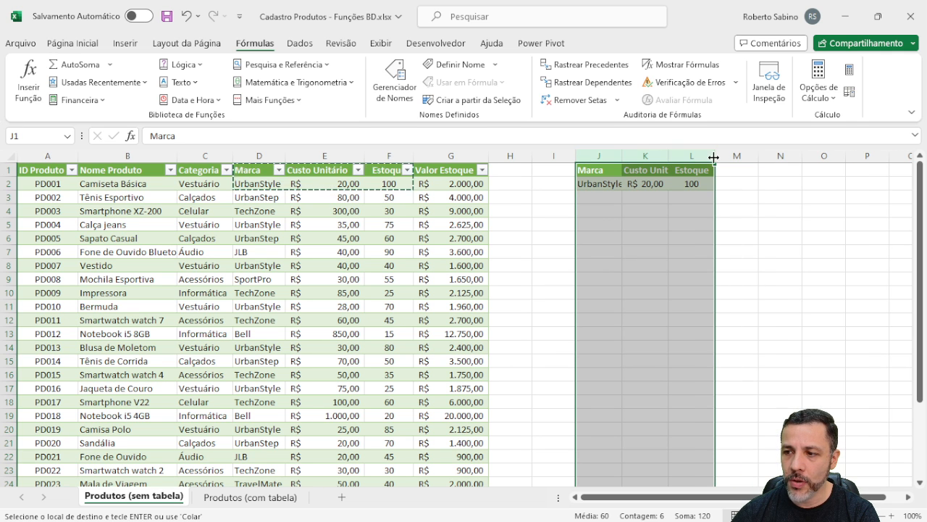
{"action": "double_click", "coordinate": [622, 155]}
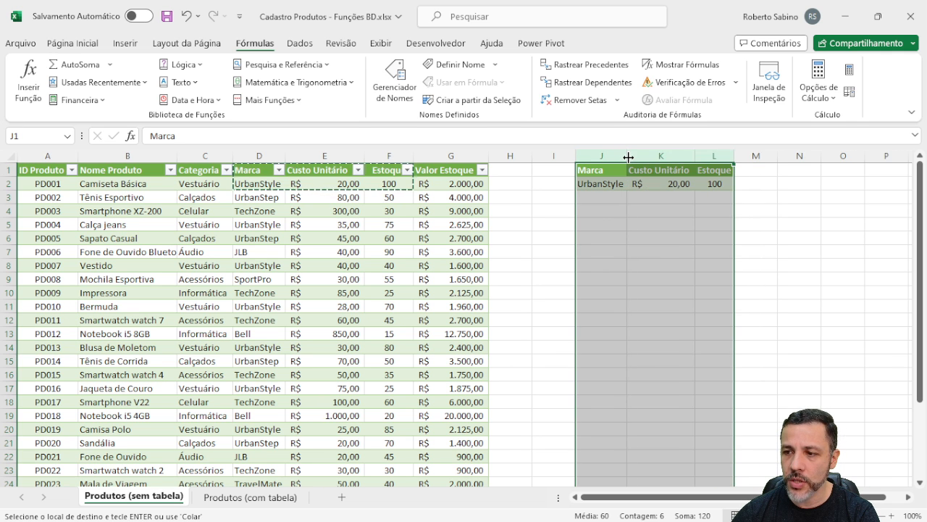
{"action": "left_click_drag", "start_coordinate": [628, 157], "coordinate": [640, 157]}
{"action": "left_click", "coordinate": [734, 264]}
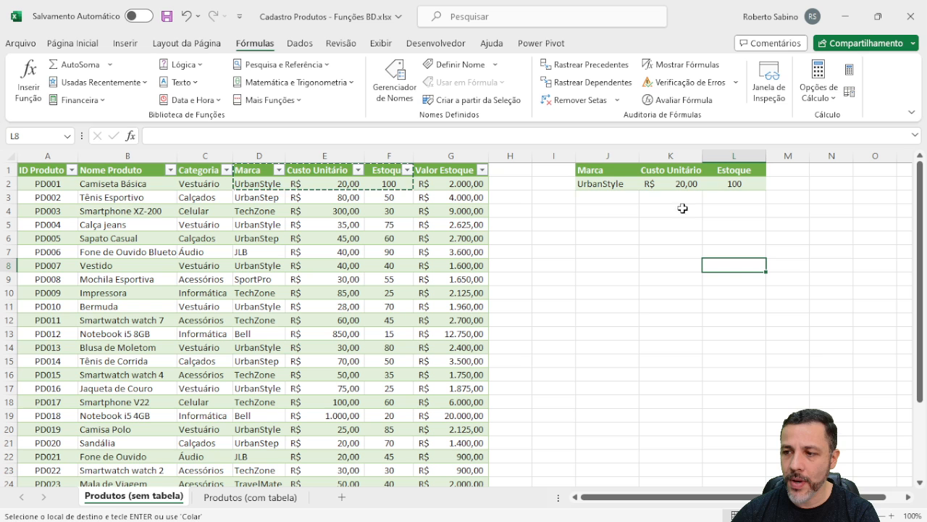
Clear the copied values from J2:L2, keeping the headers above them
{"action": "left_click", "coordinate": [612, 176]}
{"action": "left_click", "coordinate": [610, 220]}
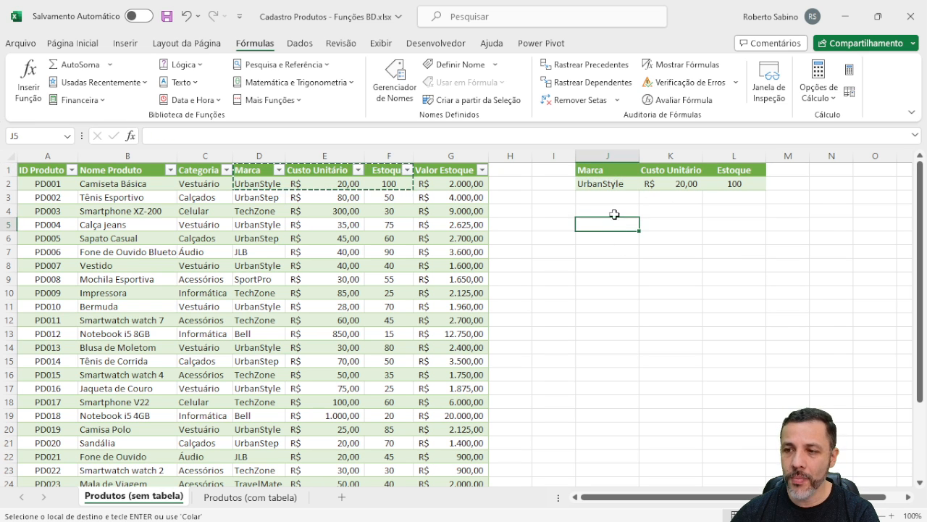
{"action": "left_click", "coordinate": [610, 174]}
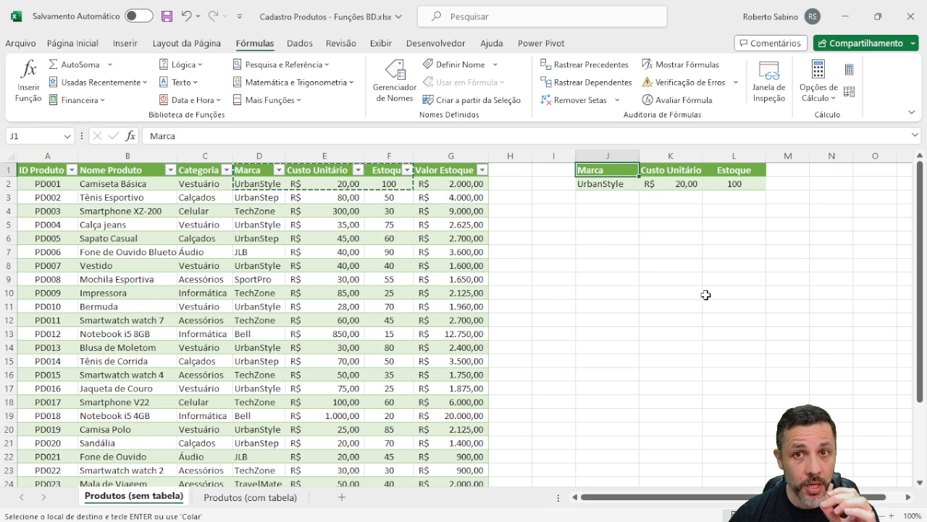
{"action": "left_click", "coordinate": [612, 185]}
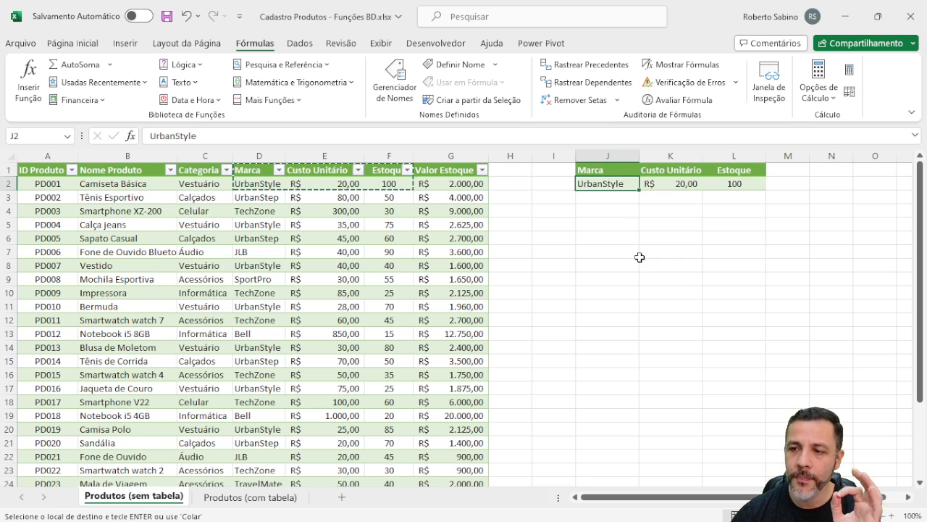
{"action": "key", "text": "shift+Right"}
{"action": "key", "text": "shift+Right"}
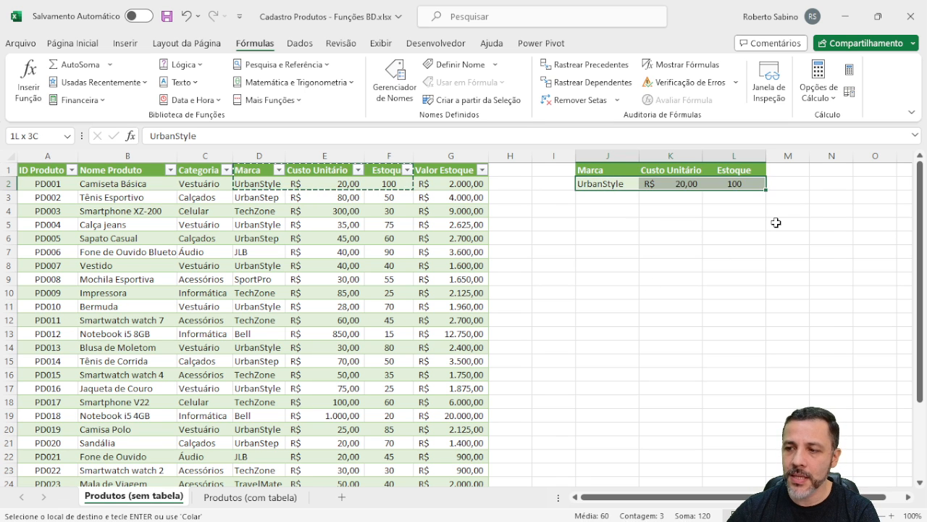
{"action": "key", "text": "Delete"}
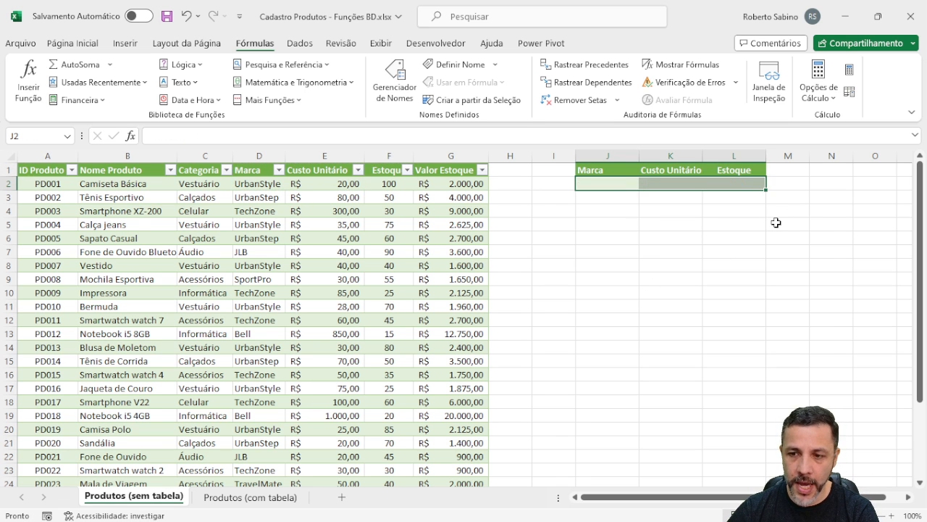
{"action": "key", "text": "Down"}
{"action": "key", "text": "Down"}
{"action": "key", "text": "Down"}
{"action": "key", "text": "Down"}
{"action": "key", "text": "Down"}
{"action": "key", "text": "Down"}
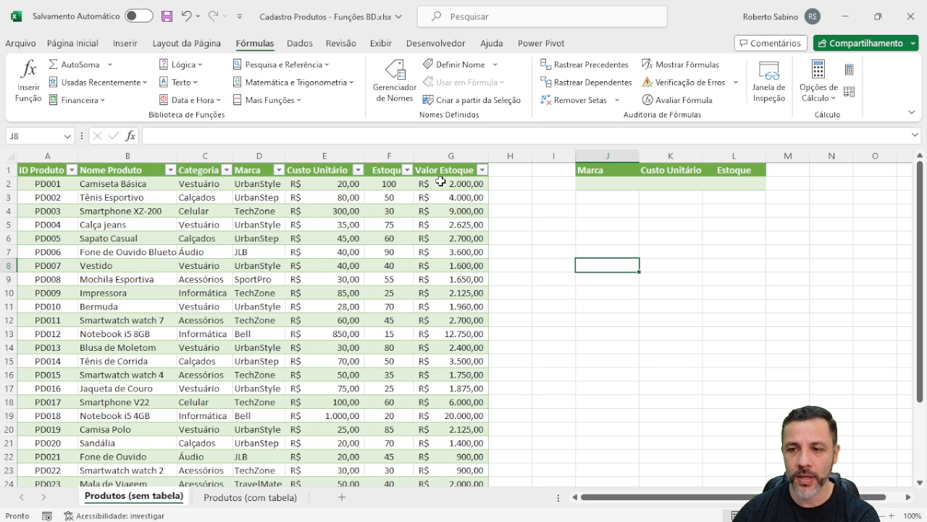
{"action": "left_click", "coordinate": [594, 239]}
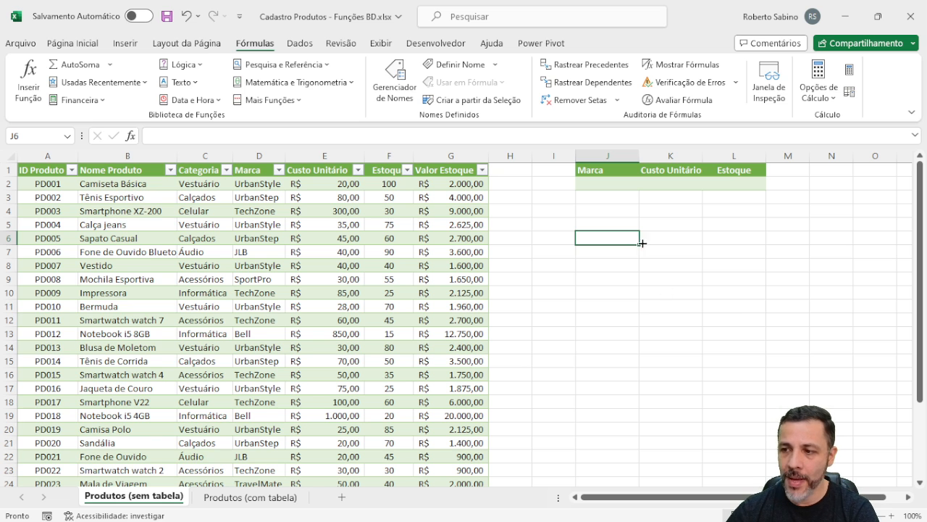
{"action": "left_click_drag", "start_coordinate": [614, 171], "coordinate": [718, 181]}
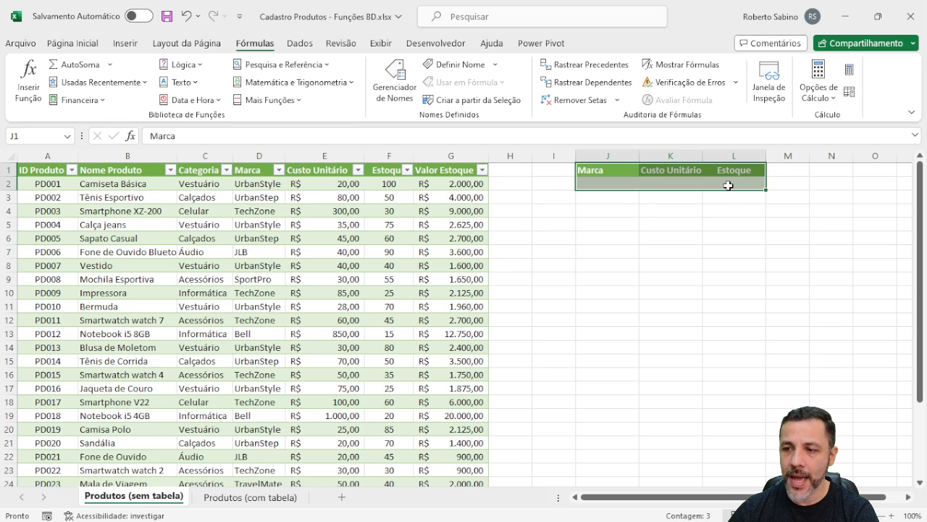
{"action": "left_click", "coordinate": [623, 246]}
Enter the criteria JLB under Marca in J2 and 40 under Estoque in L2
{"action": "left_click", "coordinate": [610, 183]}
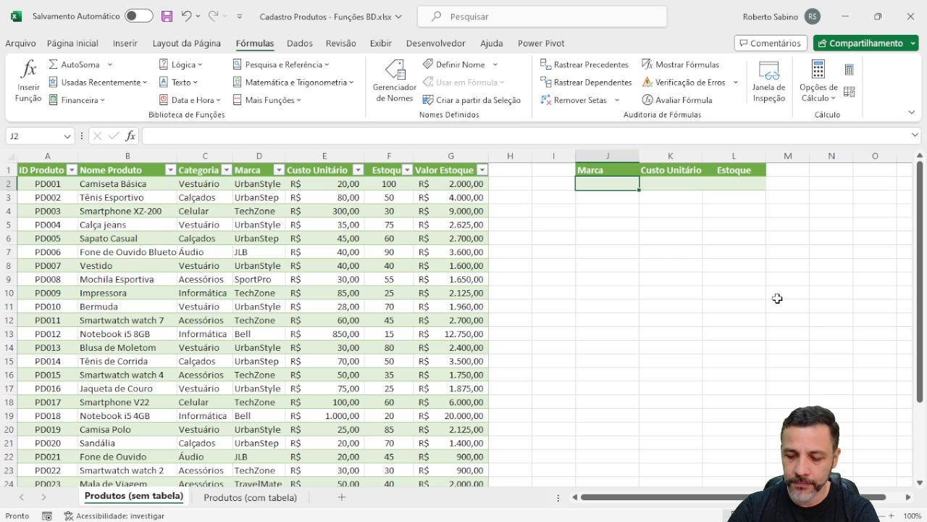
{"action": "type", "text": "JLB"}
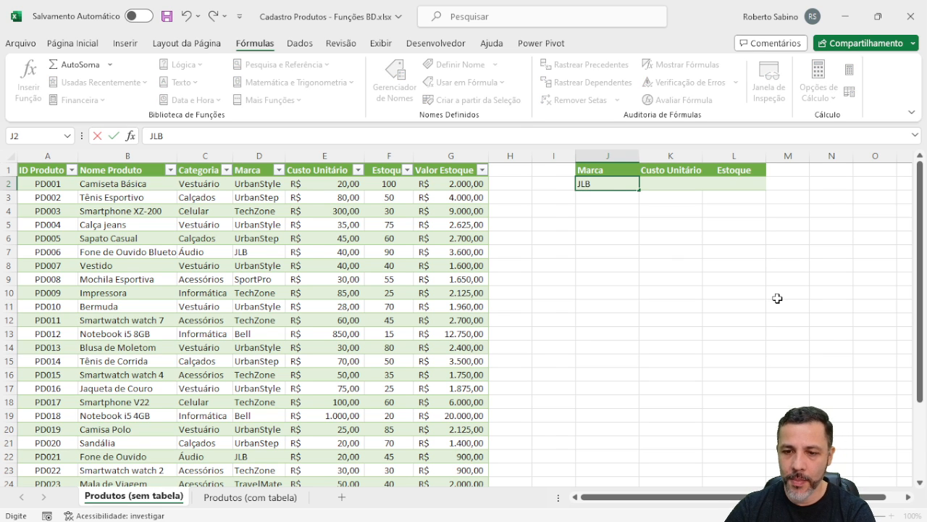
{"action": "key", "text": "Return"}
{"action": "key", "text": "Up"}
{"action": "key", "text": "Right"}
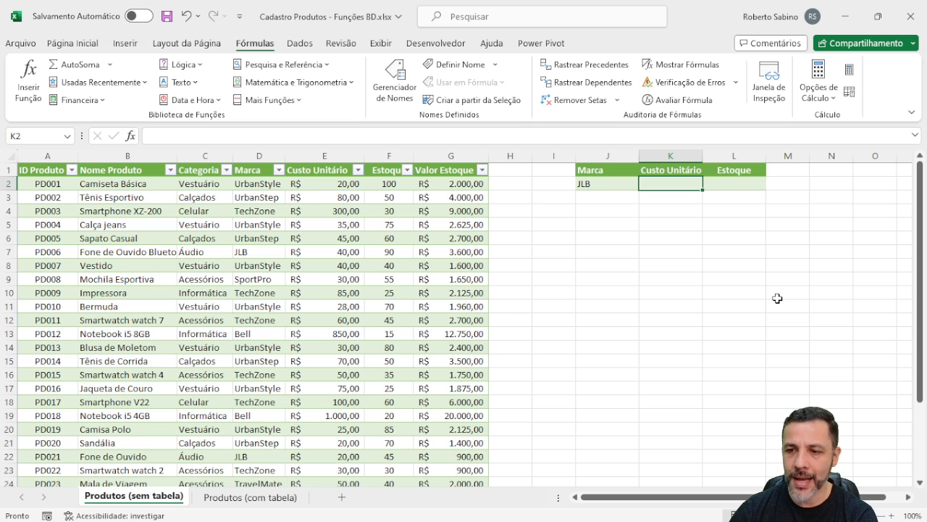
{"action": "key", "text": "Right"}
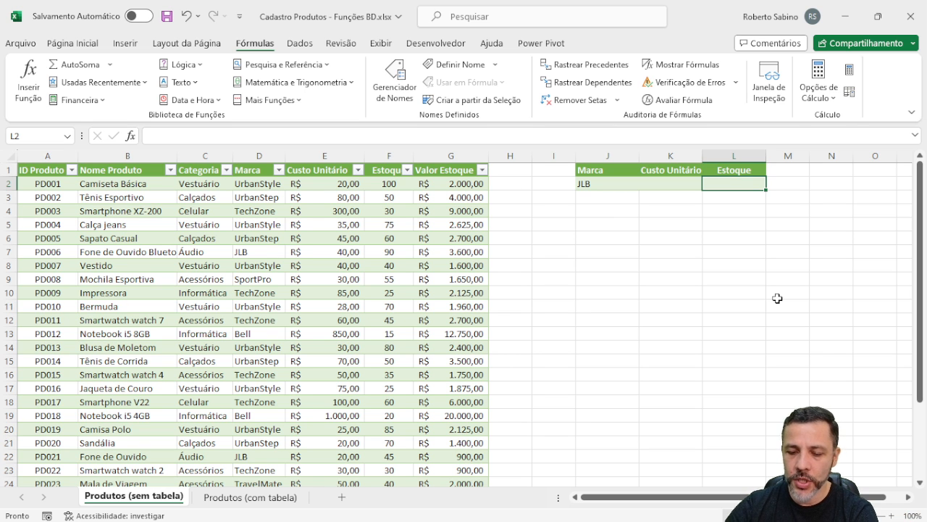
{"action": "type", "text": "40"}
{"action": "key", "text": "Return"}
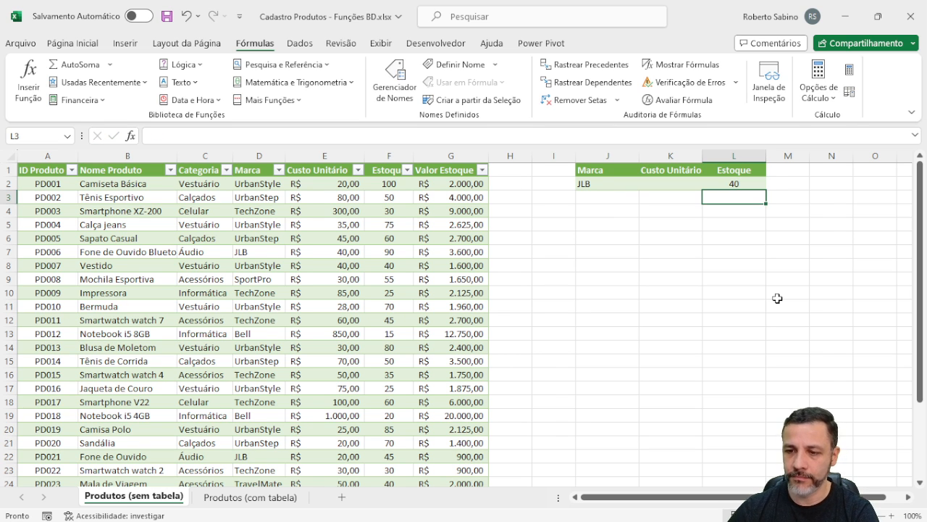
Start a BDSOMA formula in cell J6, below the criteria range
{"action": "left_click", "coordinate": [602, 239]}
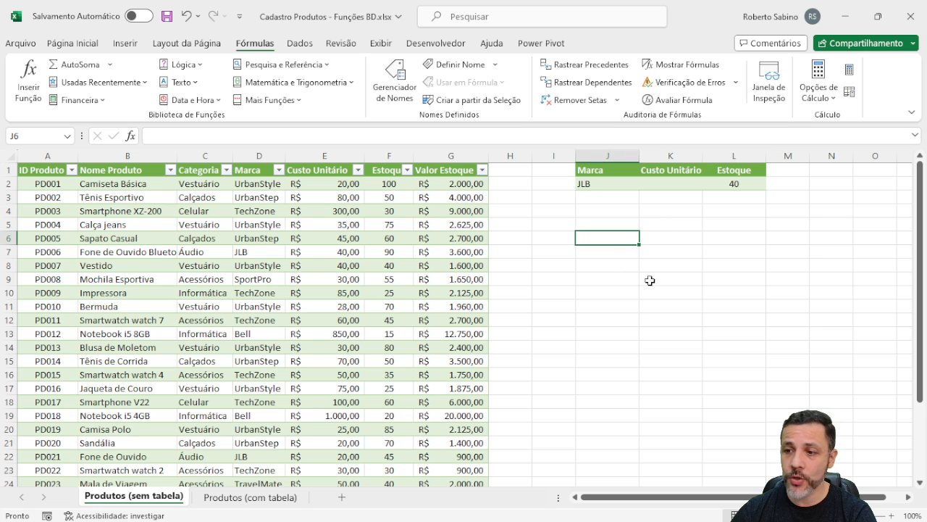
{"action": "left_click", "coordinate": [892, 516]}
{"action": "left_click", "coordinate": [892, 516]}
{"action": "left_click", "coordinate": [892, 516]}
{"action": "left_click", "coordinate": [893, 515]}
{"action": "left_click", "coordinate": [892, 516]}
{"action": "left_click", "coordinate": [893, 515]}
{"action": "left_click", "coordinate": [892, 516]}
{"action": "scroll", "coordinate": [854, 410], "scroll_direction": "up", "scroll_amount": 2}
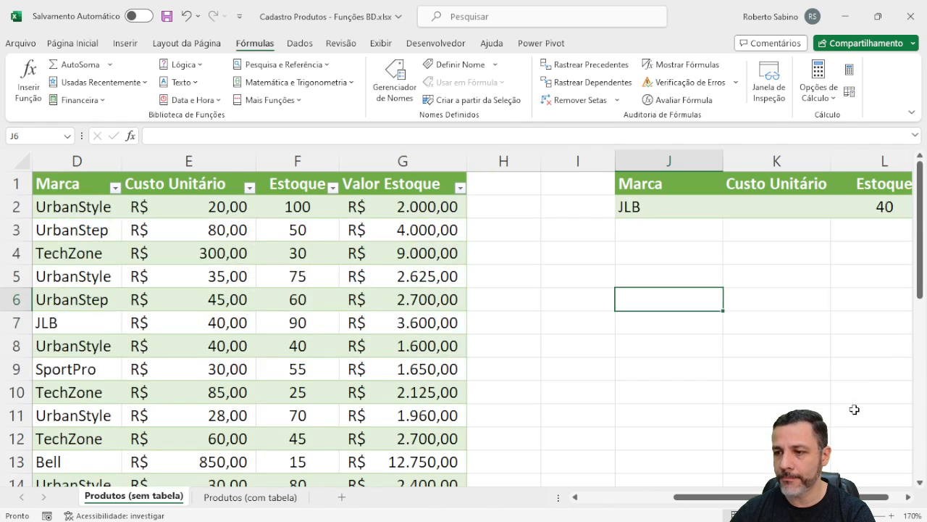
{"action": "left_click_drag", "start_coordinate": [858, 497], "coordinate": [896, 514]}
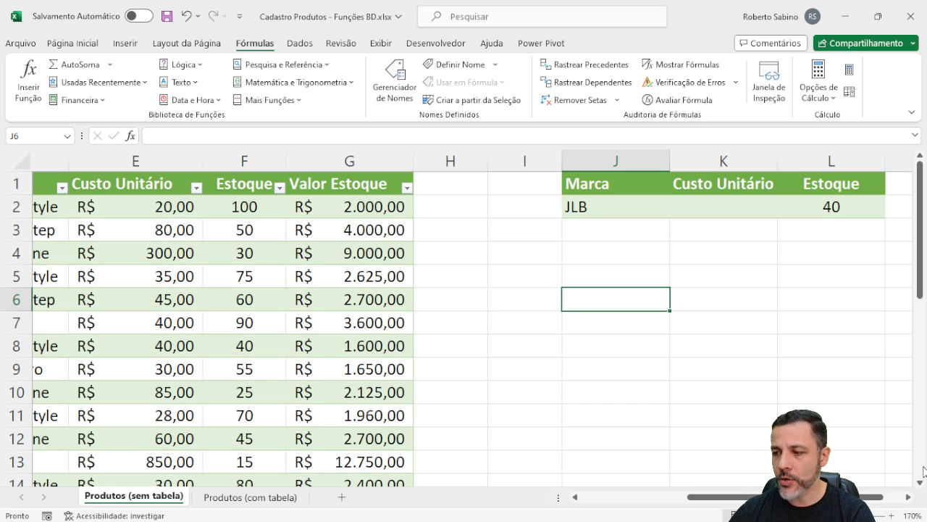
{"action": "left_click", "coordinate": [908, 497]}
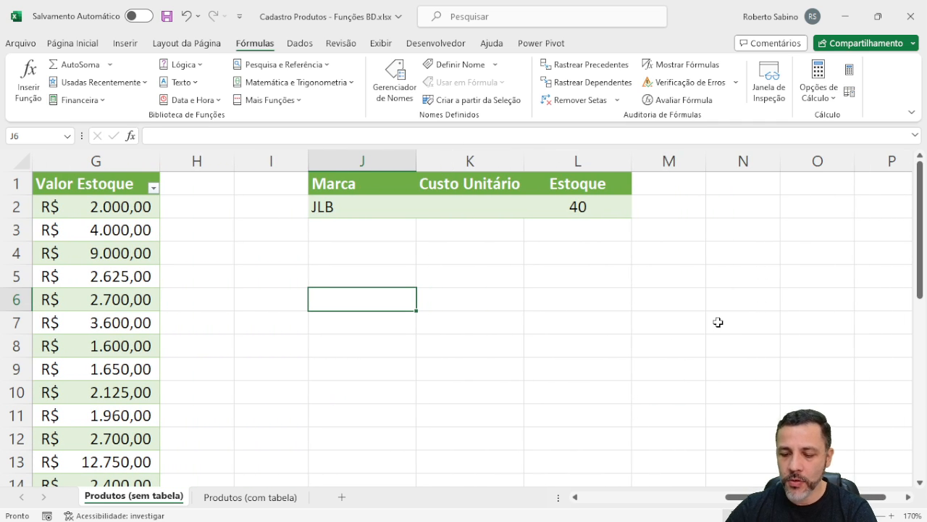
{"action": "type", "text": "=bd"}
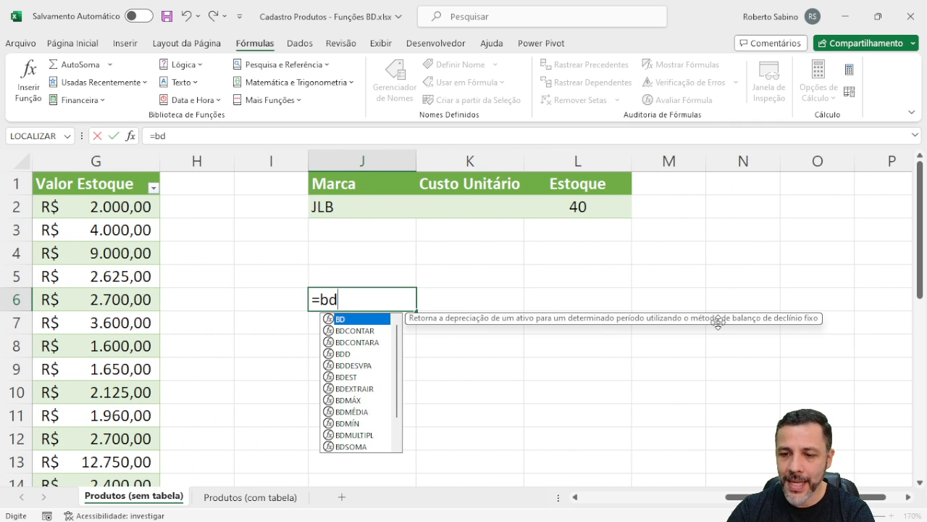
{"action": "type", "text": "soma"}
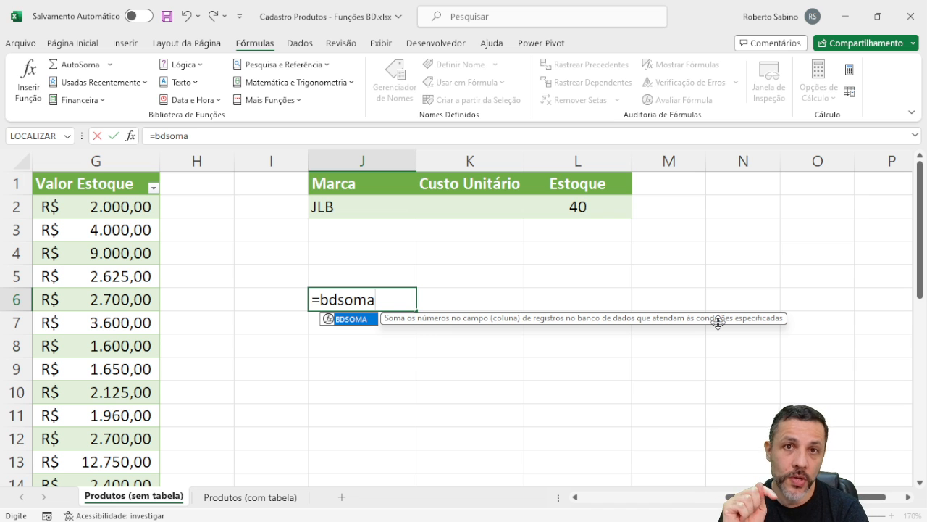
{"action": "type", "text": "("}
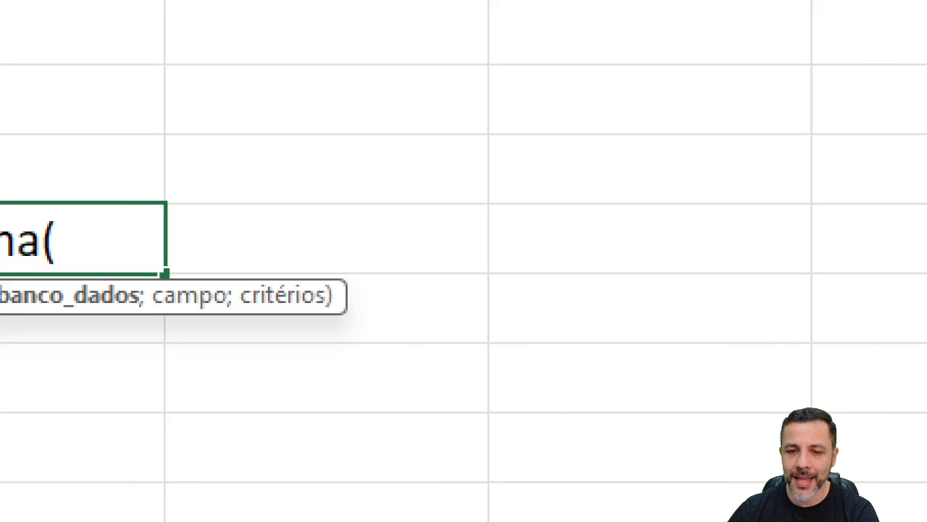
Use the whole product table including headers as the BDSOMA database argument, with absolute references $A$1:$G$31
{"action": "left_click_drag", "start_coordinate": [258, 298], "coordinate": [603, 317]}
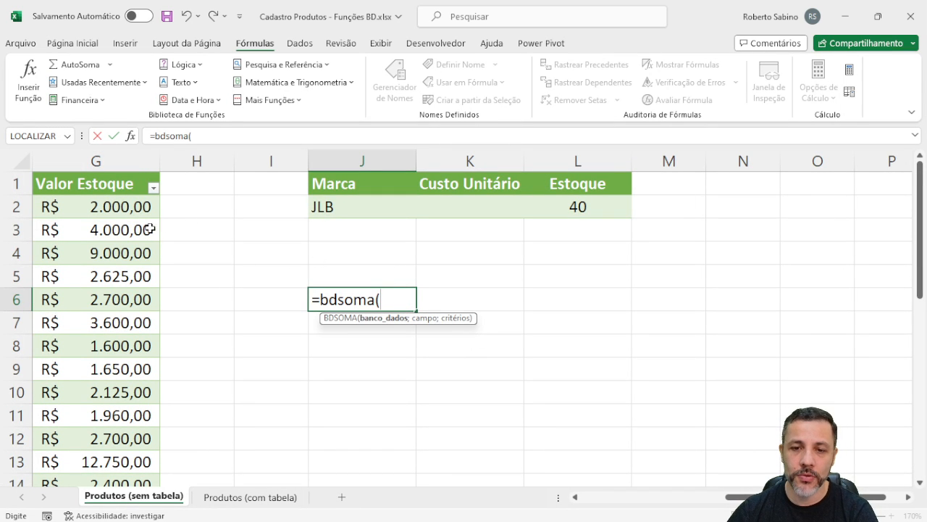
{"action": "left_click", "coordinate": [120, 184]}
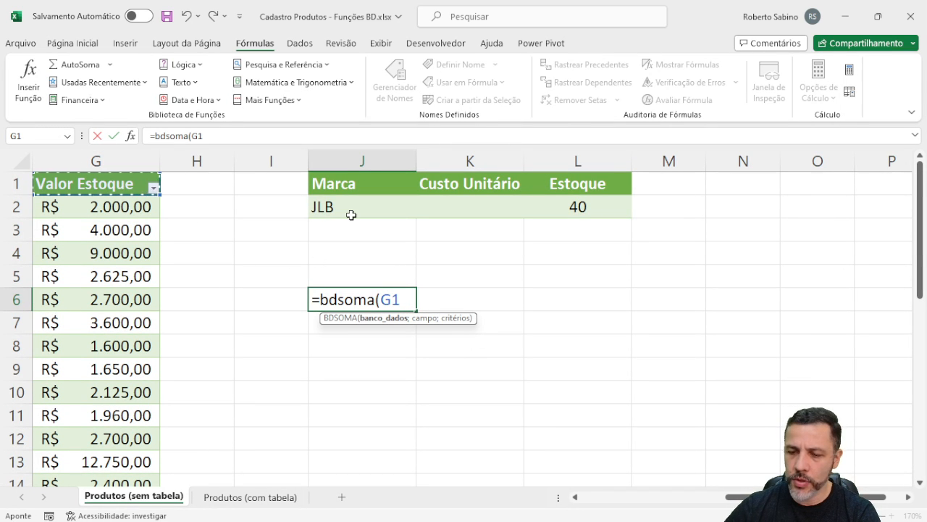
{"action": "key", "text": "ctrl+shift+Down"}
{"action": "key", "text": "ctrl+shift+Left"}
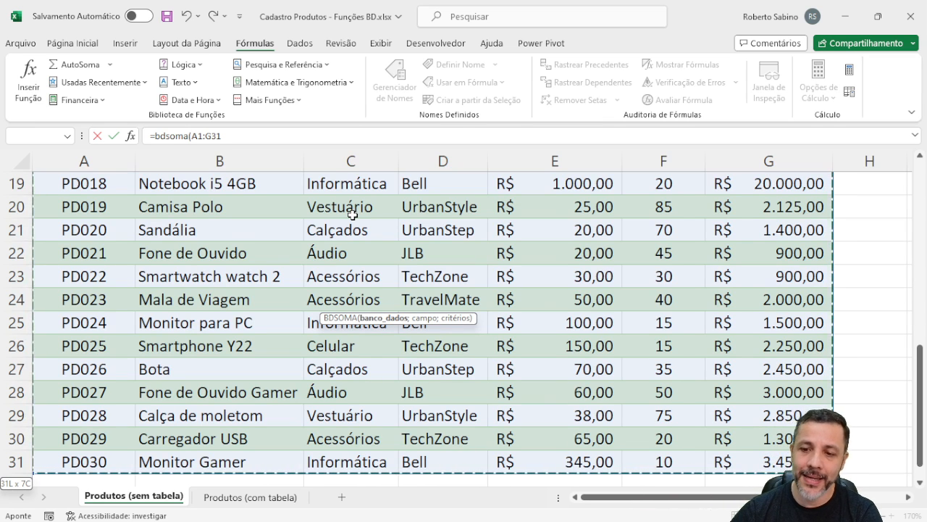
{"action": "scroll", "coordinate": [395, 297], "scroll_direction": "up", "scroll_amount": 6}
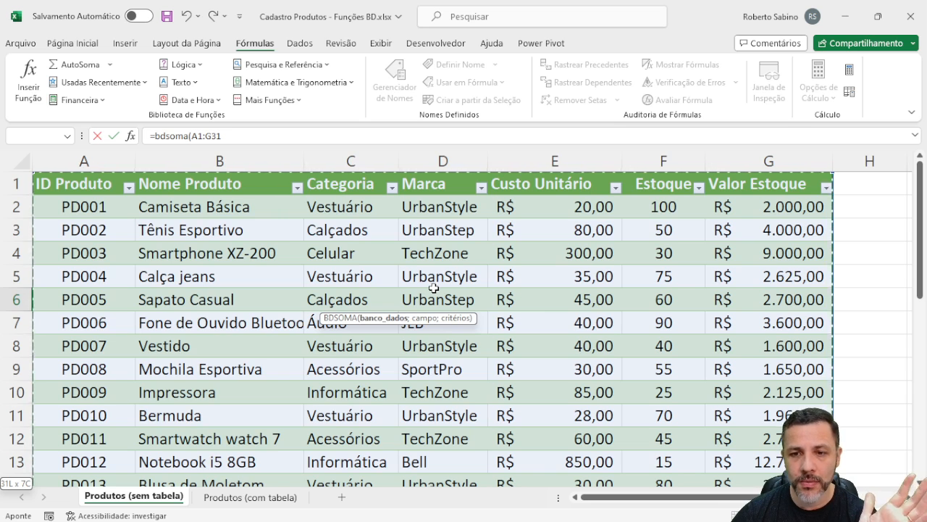
{"action": "left_click", "coordinate": [240, 138]}
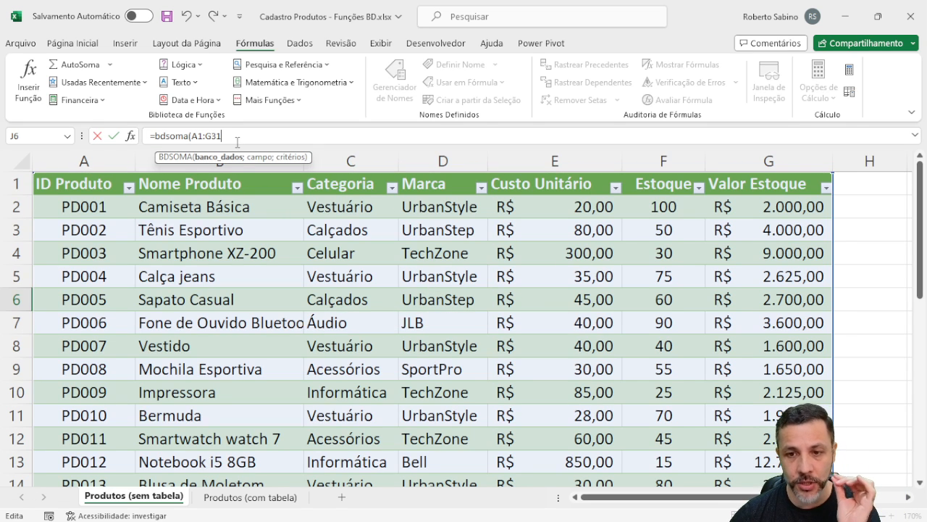
{"action": "key", "text": "F4"}
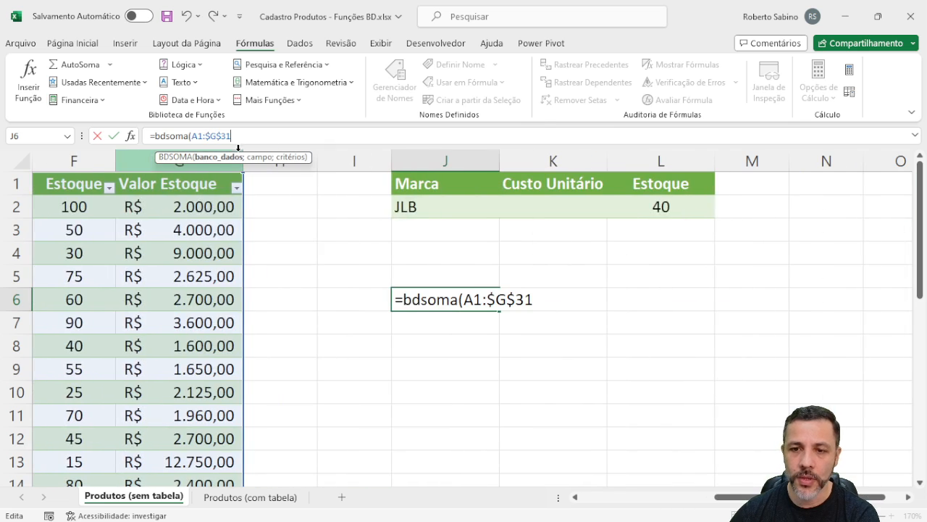
{"action": "left_click", "coordinate": [197, 136]}
{"action": "key", "text": "F4"}
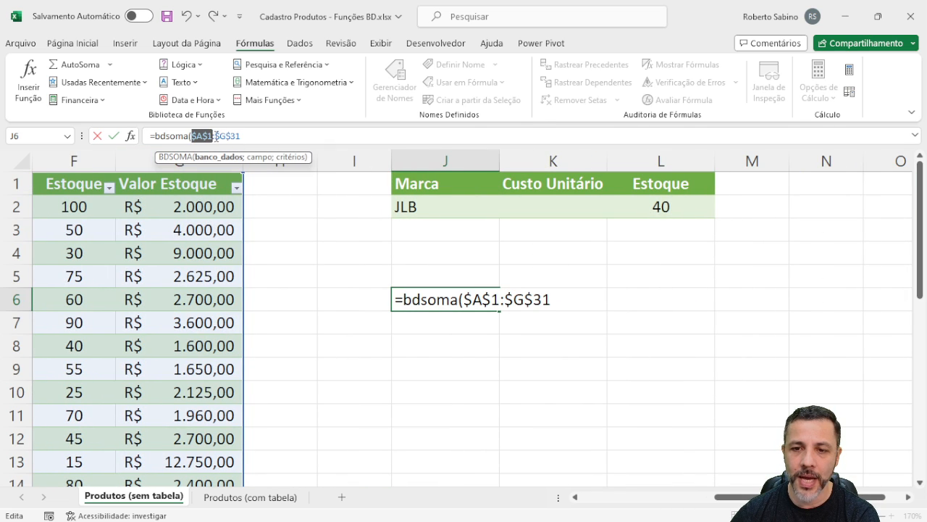
{"action": "left_click", "coordinate": [275, 138]}
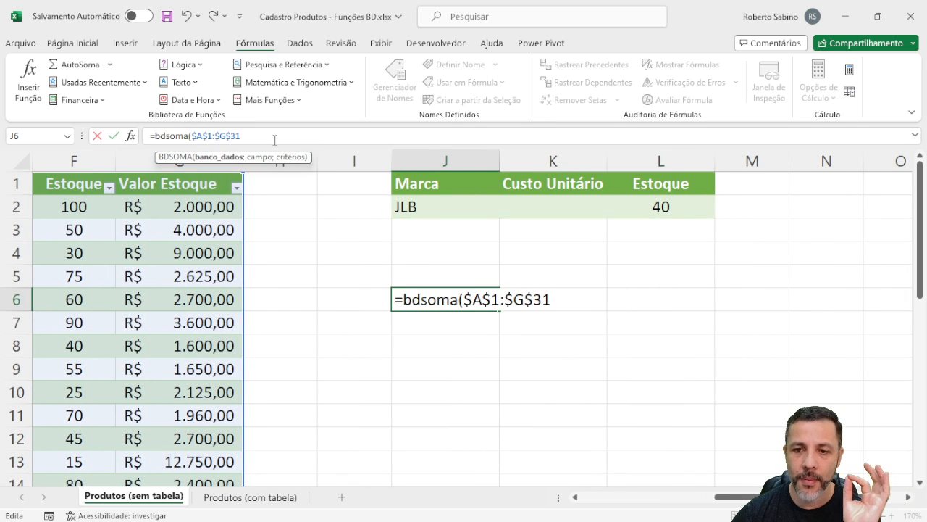
Set the formula's field argument to the Valor Estoque header in G1
{"action": "left_click", "coordinate": [555, 300]}
{"action": "type", "text": ";"}
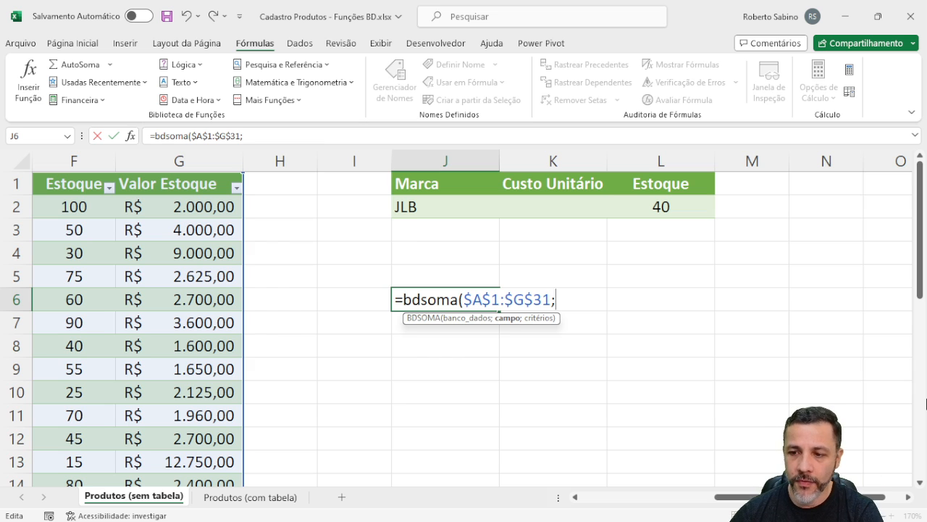
{"action": "left_click", "coordinate": [184, 186]}
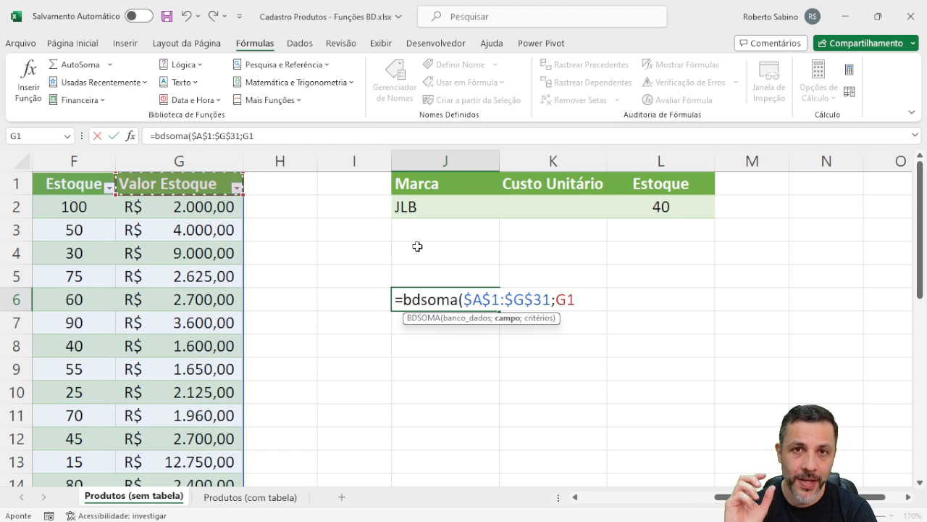
{"action": "type", "text": ";"}
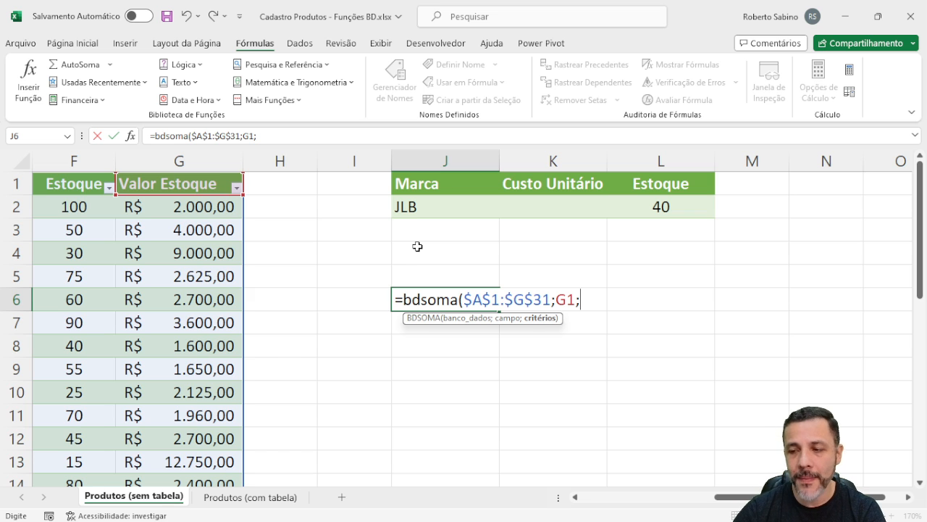
Set the criteria argument to the absolute range $J$1:$L$2 and complete the BDSOMA formula
{"action": "left_click_drag", "start_coordinate": [437, 185], "coordinate": [654, 213]}
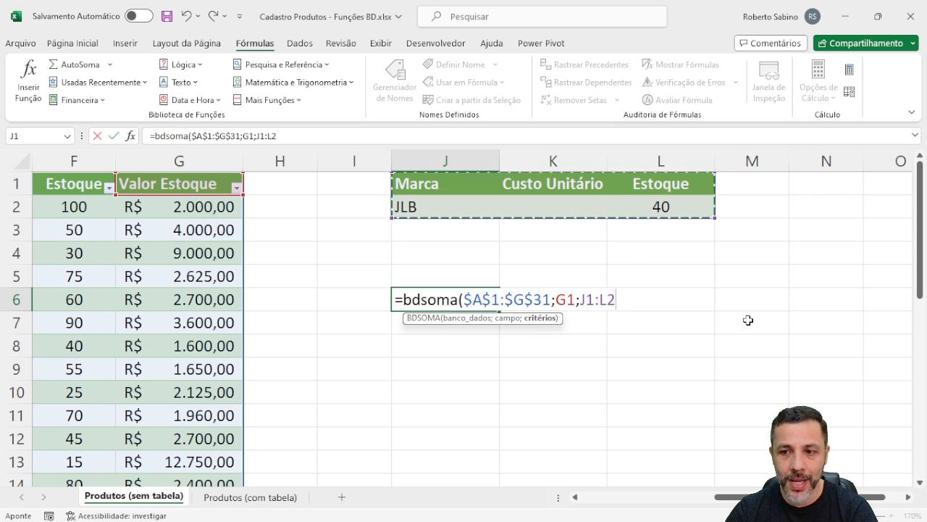
{"action": "key", "text": "F4"}
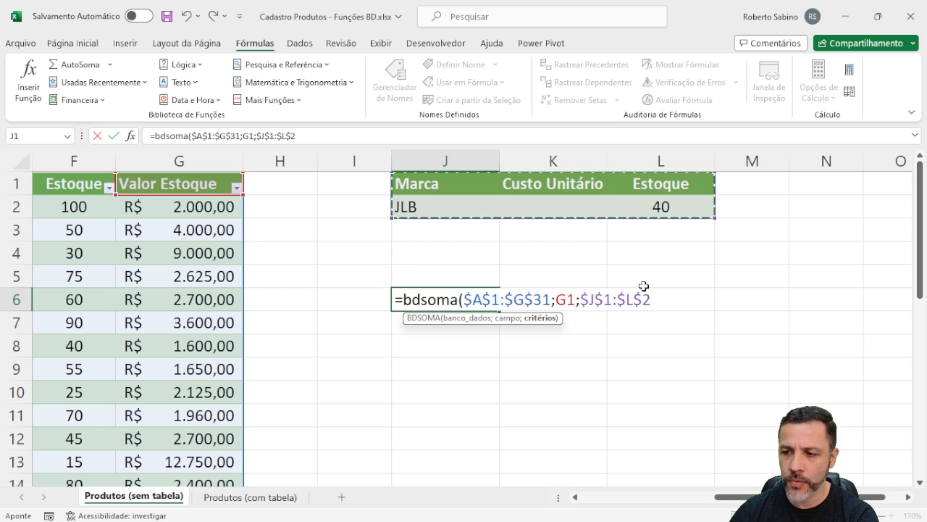
{"action": "type", "text": ")"}
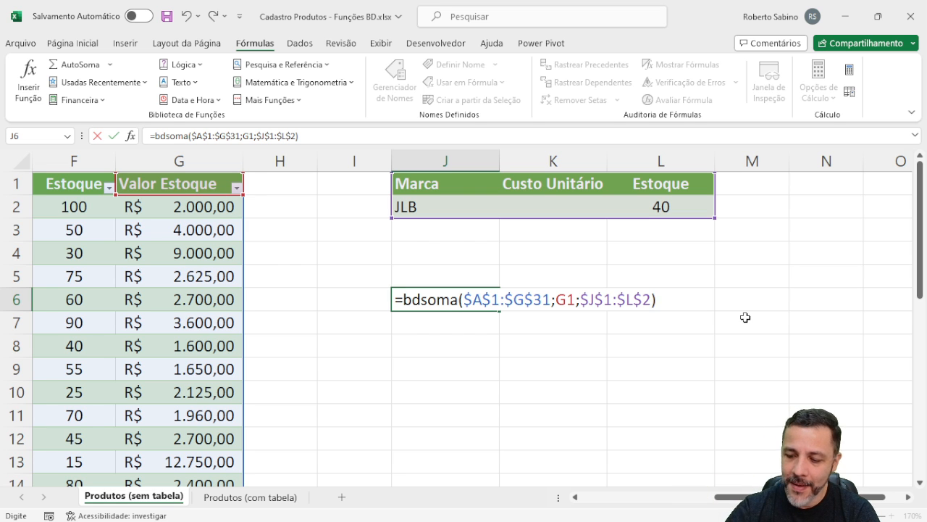
{"action": "key", "text": "Return"}
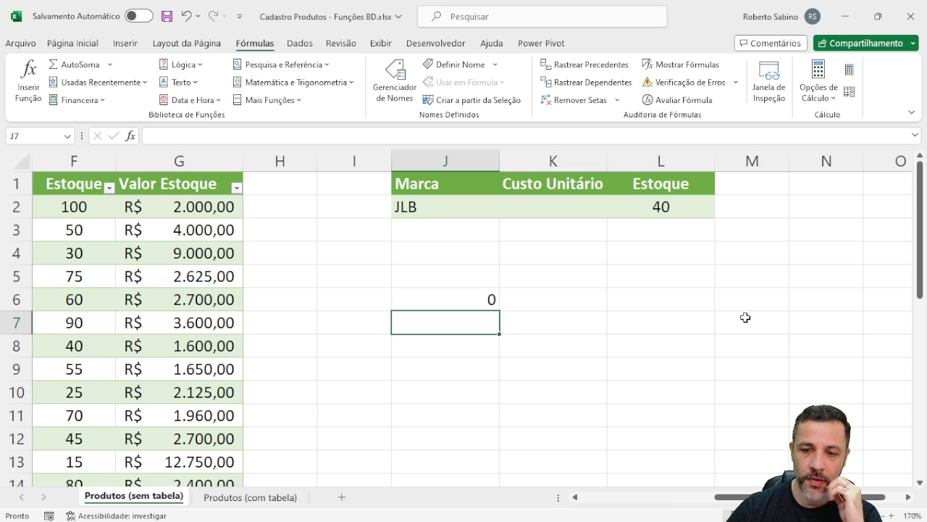
Filter the product table's Marca column to show only JLB
{"action": "scroll", "coordinate": [471, 373], "scroll_direction": "left", "scroll_amount": 3}
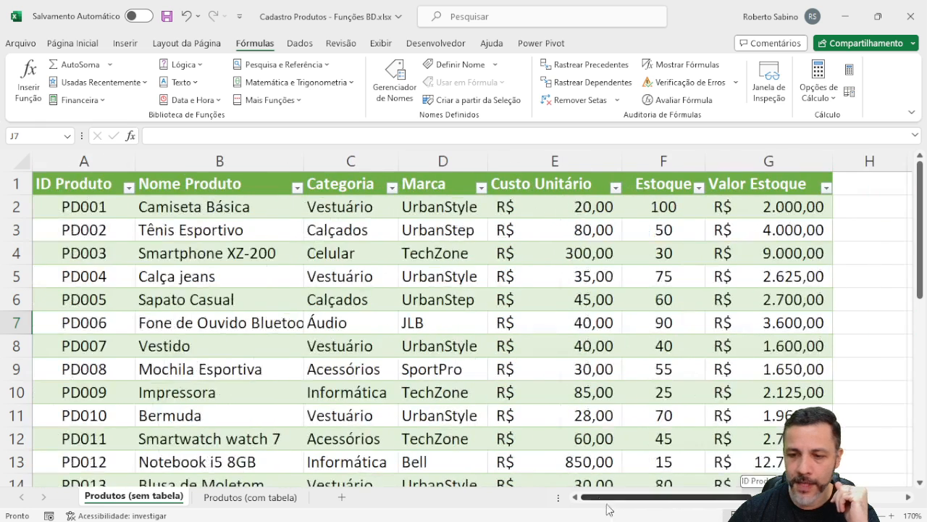
{"action": "left_click", "coordinate": [481, 187]}
{"action": "left_click", "coordinate": [523, 367]}
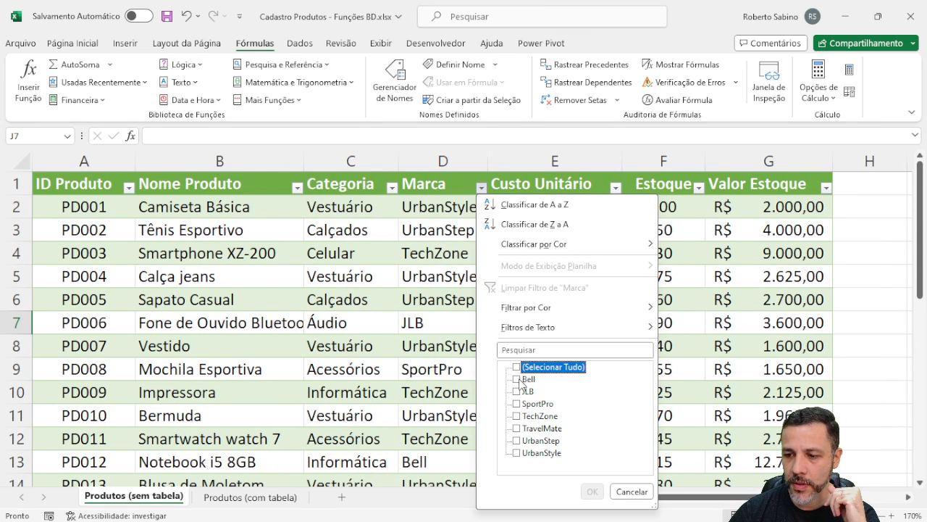
{"action": "left_click", "coordinate": [524, 391]}
{"action": "left_click", "coordinate": [592, 491]}
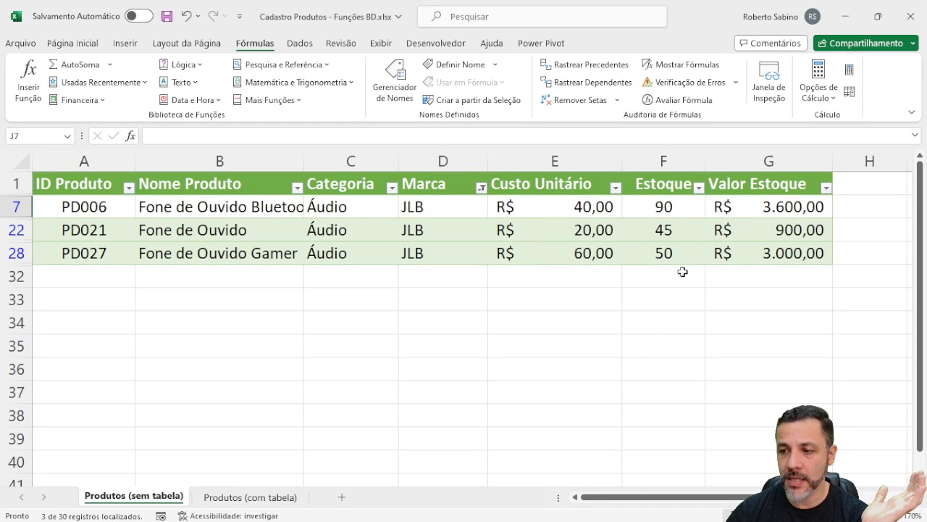
Show all brands again in the Marca column filter
{"action": "left_click", "coordinate": [481, 187]}
{"action": "left_click", "coordinate": [516, 366]}
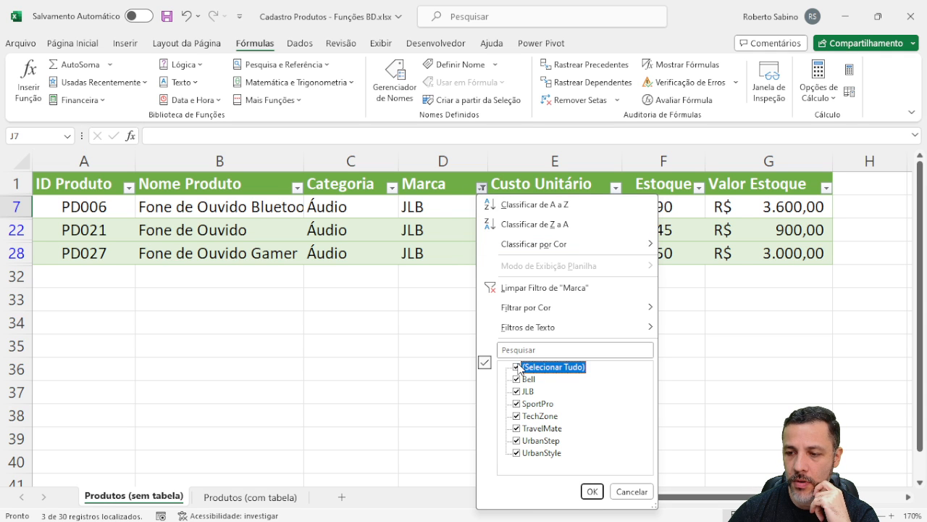
{"action": "left_click", "coordinate": [592, 492]}
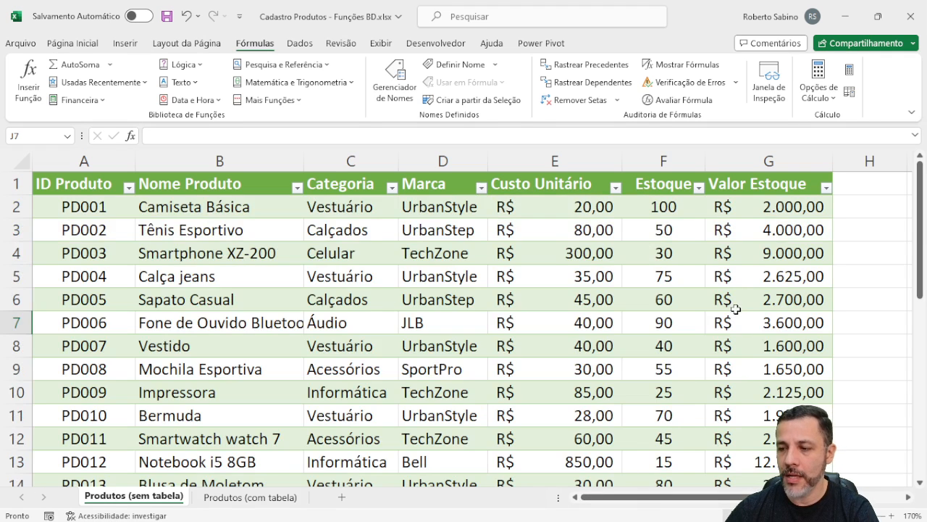
Delete the Estoque criterion in L2, leaving only the Marca criterion
{"action": "key", "text": "Right"}
{"action": "key", "text": "Right"}
{"action": "key", "text": "Right"}
{"action": "key", "text": "Up"}
{"action": "key", "text": "Up"}
{"action": "key", "text": "Left"}
{"action": "key", "text": "Up"}
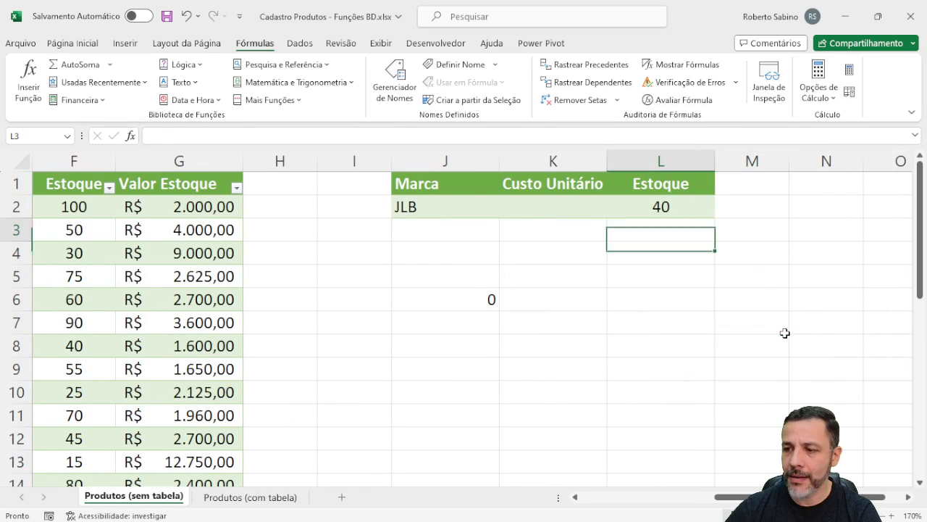
{"action": "key", "text": "Up"}
{"action": "key", "text": "Up"}
{"action": "key", "text": "Delete"}
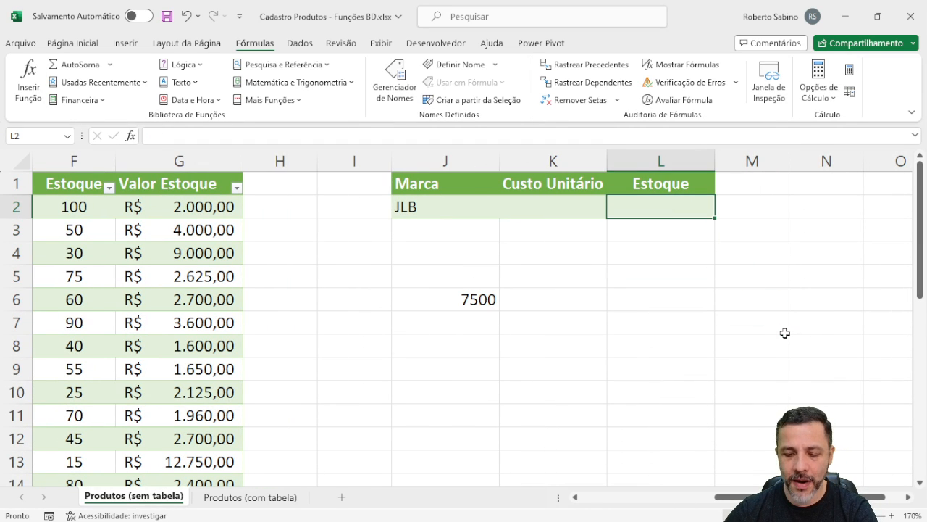
Format the BDSOMA result in J6 as accounting currency in R$ Português (Brasil)
{"action": "left_click", "coordinate": [454, 297]}
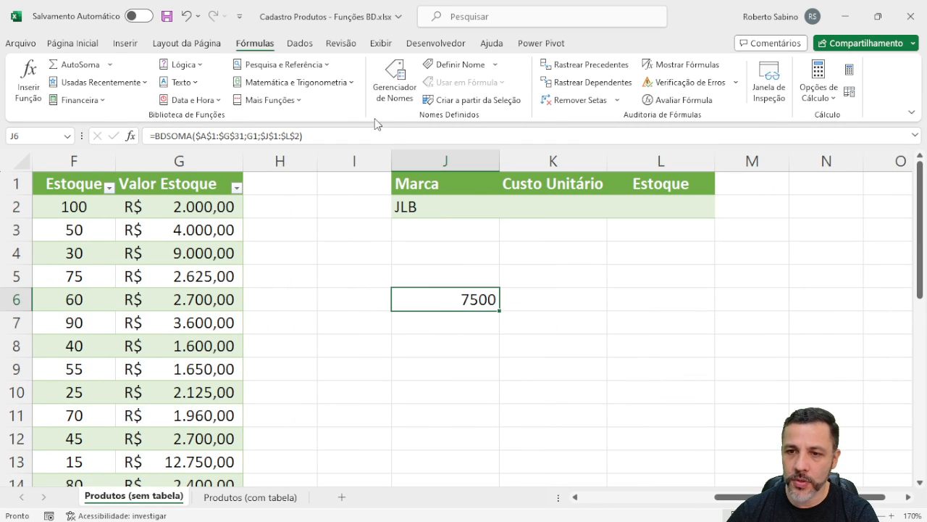
{"action": "left_click", "coordinate": [85, 43]}
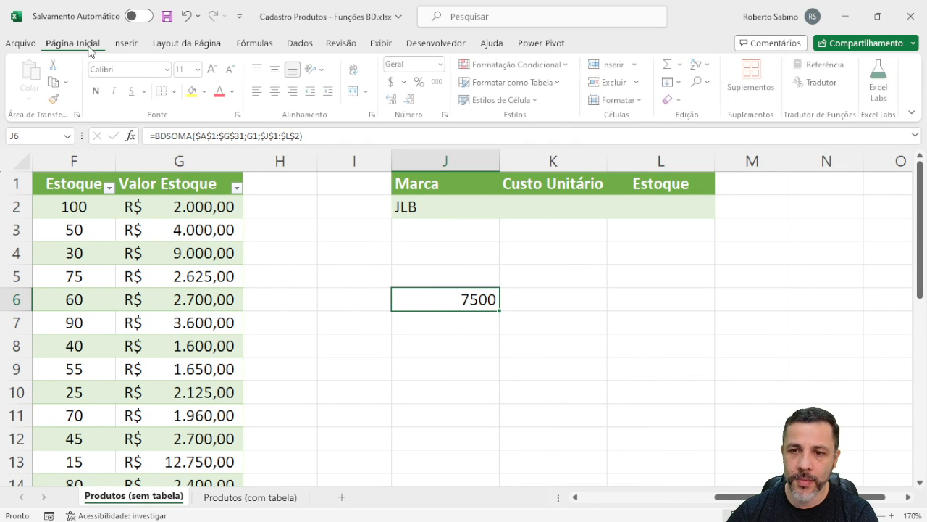
{"action": "left_click", "coordinate": [394, 85]}
{"action": "left_click", "coordinate": [406, 82]}
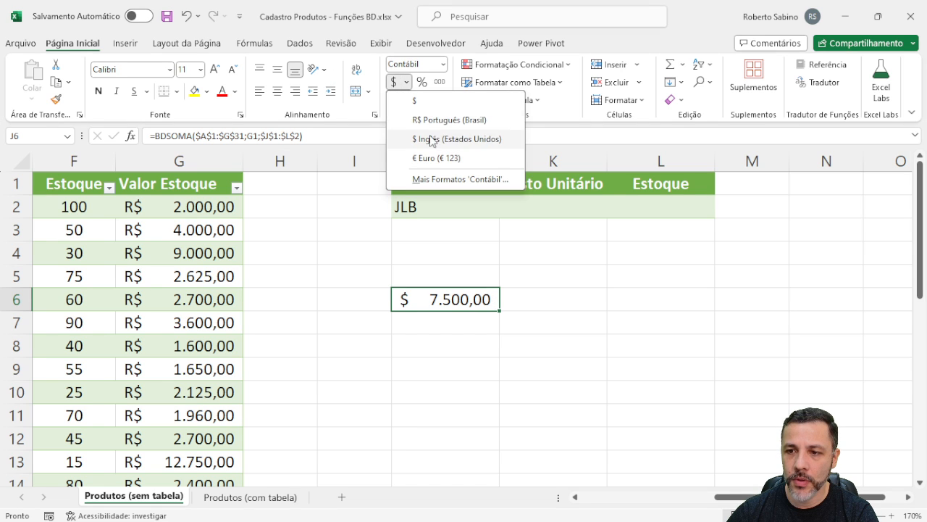
{"action": "left_click", "coordinate": [432, 126]}
{"action": "left_click", "coordinate": [489, 354]}
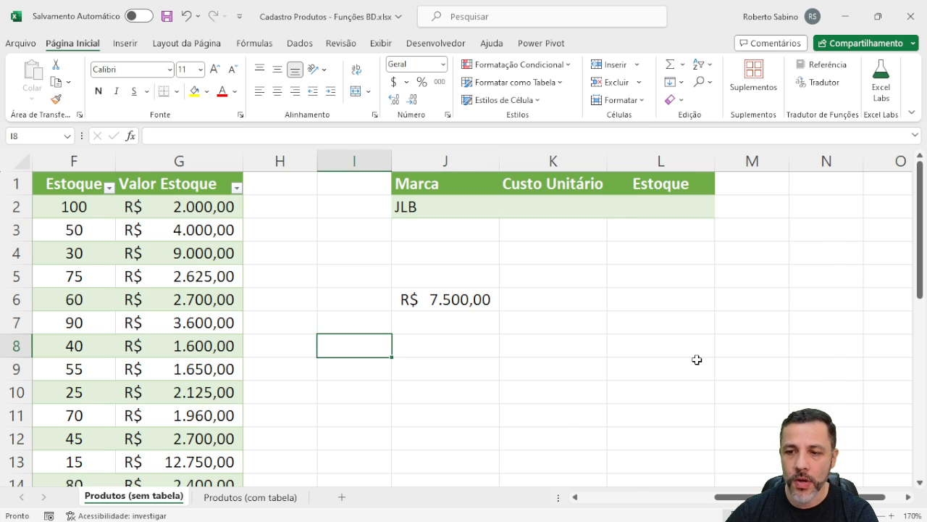
Filter the Marca column to JLB and select the visible Valor Estoque values to check their sum against the BDSOMA result
{"action": "key", "text": "Home"}
{"action": "left_click", "coordinate": [481, 187]}
{"action": "left_click", "coordinate": [517, 367]}
{"action": "left_click", "coordinate": [519, 391]}
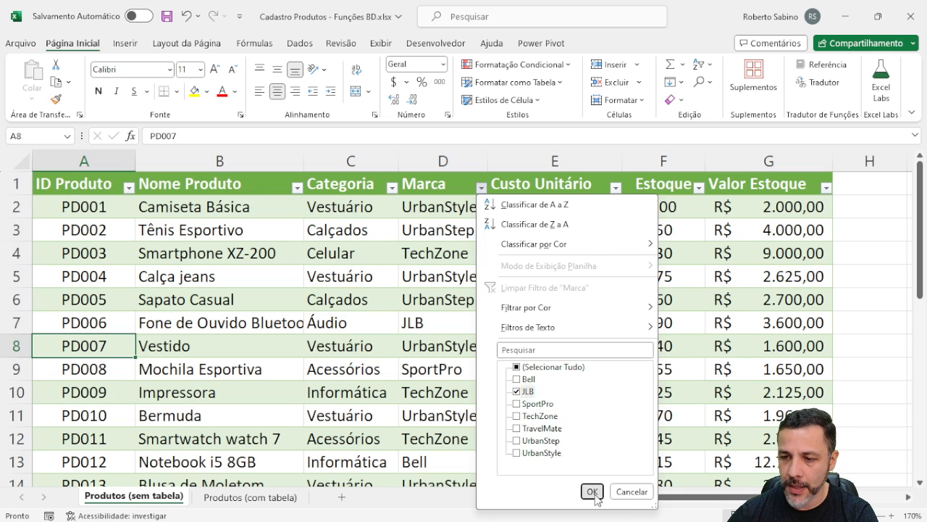
{"action": "left_click", "coordinate": [592, 492]}
{"action": "left_click_drag", "start_coordinate": [775, 206], "coordinate": [777, 253]}
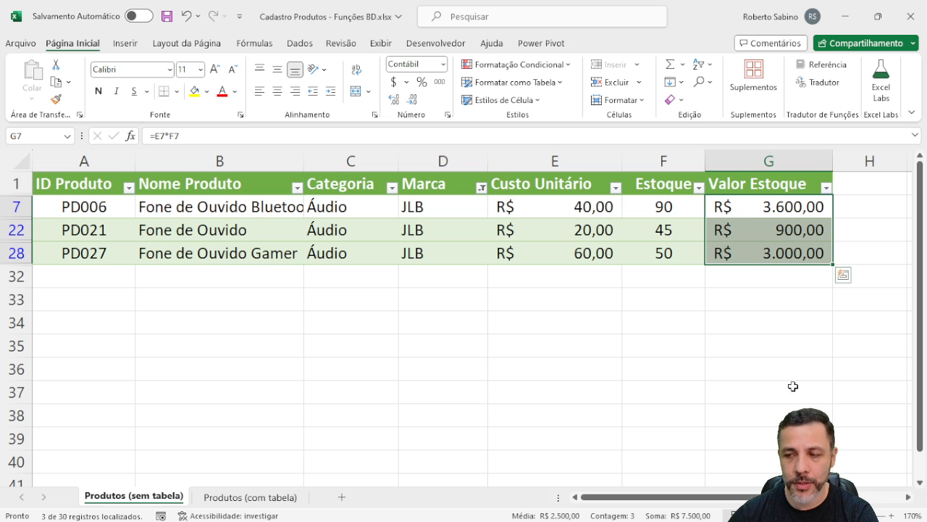
Select all brands in the Marca column filter to bring back the full product list
{"action": "left_click", "coordinate": [735, 326]}
{"action": "left_click", "coordinate": [481, 188]}
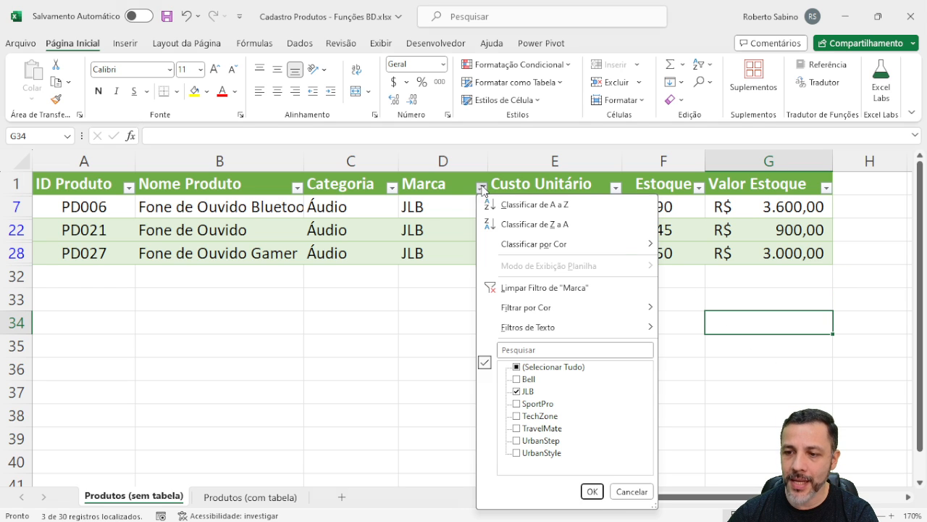
{"action": "left_click", "coordinate": [517, 367]}
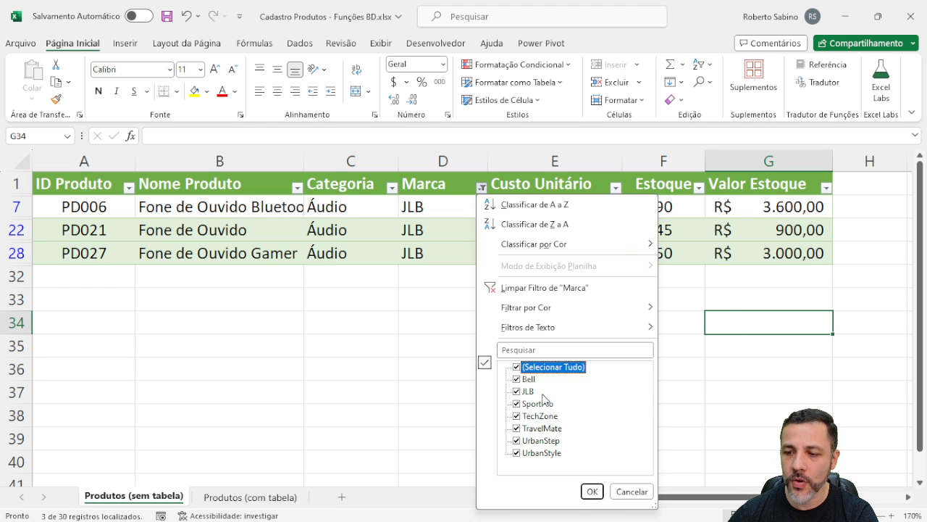
{"action": "left_click", "coordinate": [592, 491]}
Review the criteria range J1:L2 with its Marca, Custo Unitário and Estoque headers and the criterion beneath
{"action": "left_click", "coordinate": [497, 392]}
{"action": "key", "text": "Right"}
{"action": "key", "text": "Right"}
{"action": "key", "text": "Right"}
{"action": "key", "text": "Right"}
{"action": "key", "text": "Right"}
{"action": "key", "text": "Right"}
{"action": "key", "text": "Right"}
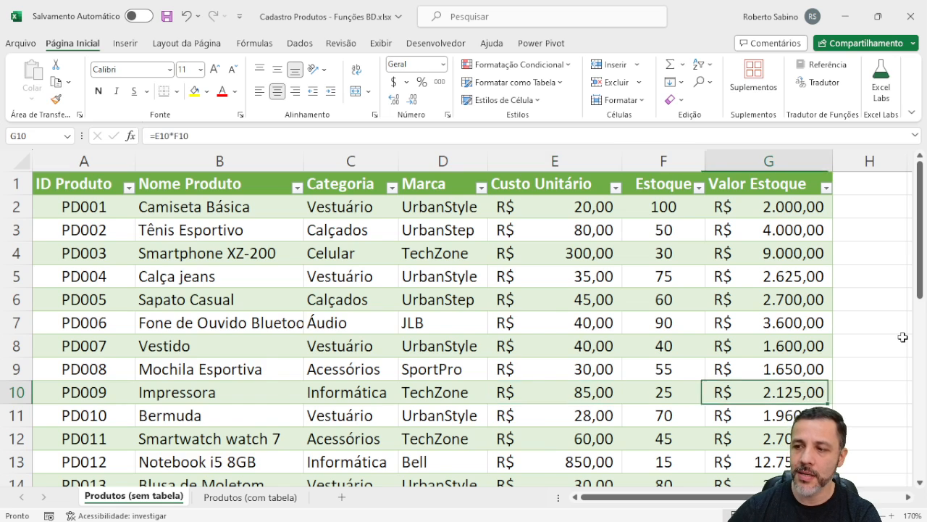
{"action": "key", "text": "Right"}
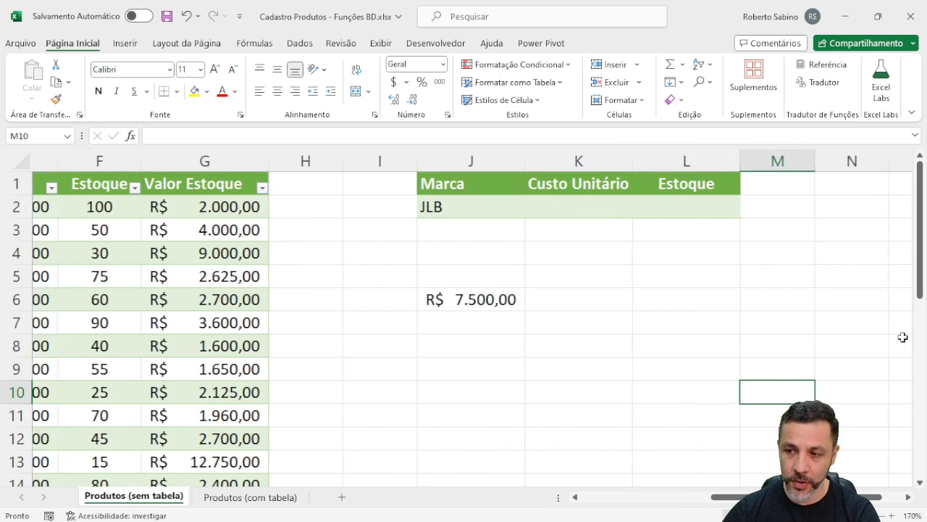
{"action": "key", "text": "Up"}
{"action": "key", "text": "Left"}
{"action": "key", "text": "Up"}
{"action": "key", "text": "Up"}
{"action": "key", "text": "Up"}
{"action": "key", "text": "Left"}
{"action": "key", "text": "Left"}
{"action": "key", "text": "Up"}
{"action": "key", "text": "Up"}
{"action": "key", "text": "Up"}
{"action": "key", "text": "Up"}
{"action": "key", "text": "Up"}
{"action": "key", "text": "Right"}
{"action": "key", "text": "Right"}
{"action": "key", "text": "Left"}
{"action": "key", "text": "Left"}
{"action": "key", "text": "Left"}
{"action": "key", "text": "Right"}
{"action": "key", "text": "Right"}
{"action": "key", "text": "Left"}
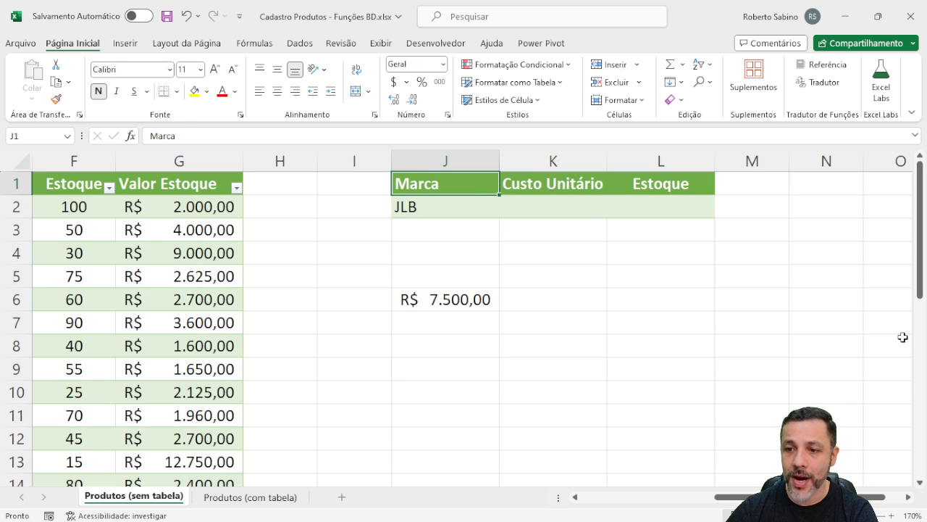
{"action": "key", "text": "shift+Down"}
{"action": "key", "text": "shift+Right"}
{"action": "key", "text": "shift+Right"}
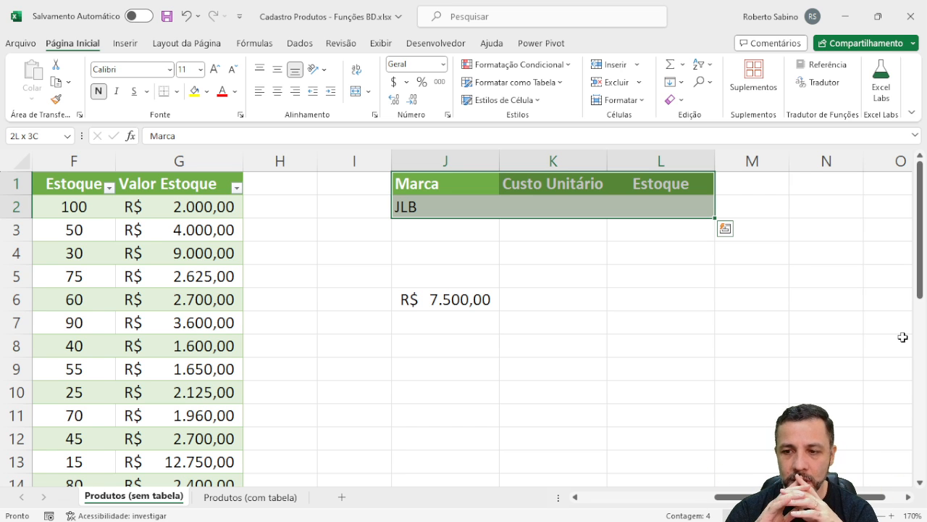
{"action": "left_click", "coordinate": [752, 419]}
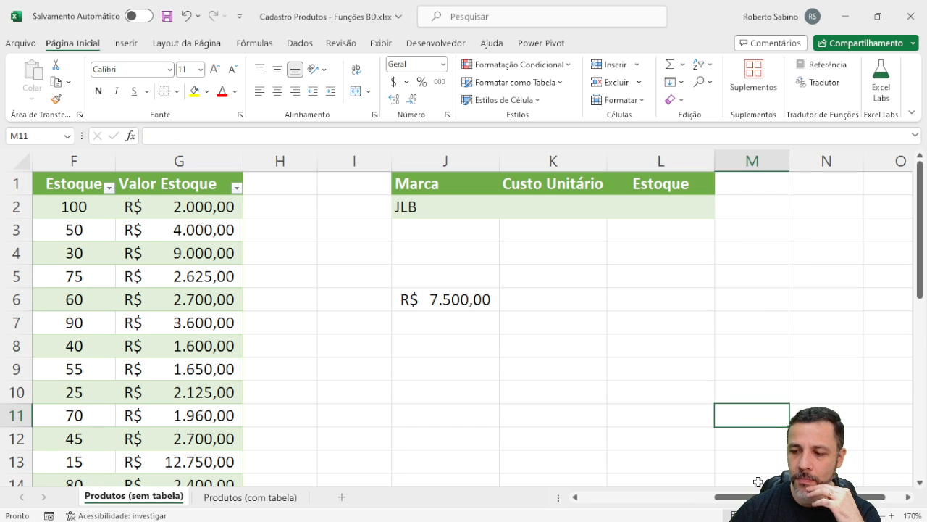
Replace the criteria header in J1 with "Categoria"
{"action": "scroll", "coordinate": [604, 377], "scroll_direction": "down", "scroll_amount": 4}
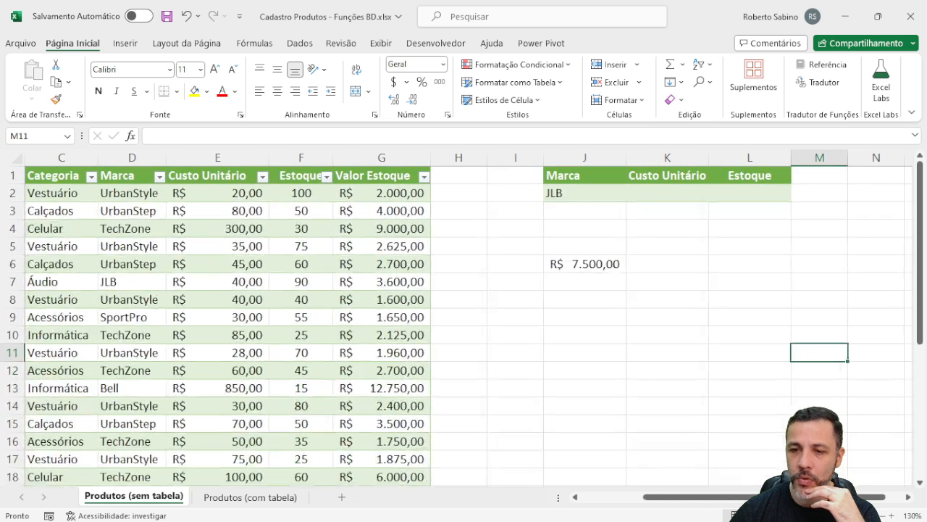
{"action": "left_click", "coordinate": [612, 373]}
{"action": "key", "text": "Up"}
{"action": "key", "text": "Up"}
{"action": "key", "text": "Up"}
{"action": "key", "text": "Up"}
{"action": "key", "text": "Up"}
{"action": "key", "text": "Up"}
{"action": "key", "text": "Up"}
{"action": "key", "text": "Up"}
{"action": "key", "text": "Up"}
{"action": "key", "text": "Up"}
{"action": "key", "text": "Up"}
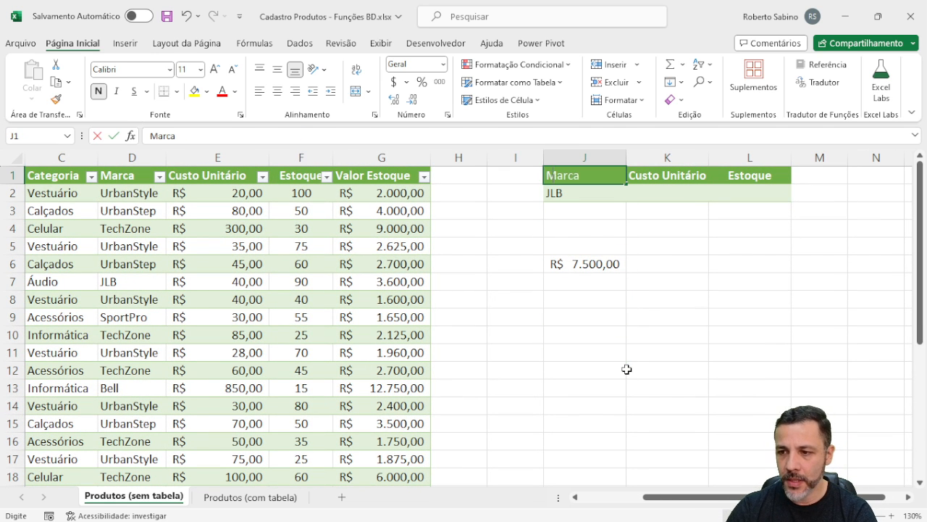
{"action": "type", "text": "Categori"}
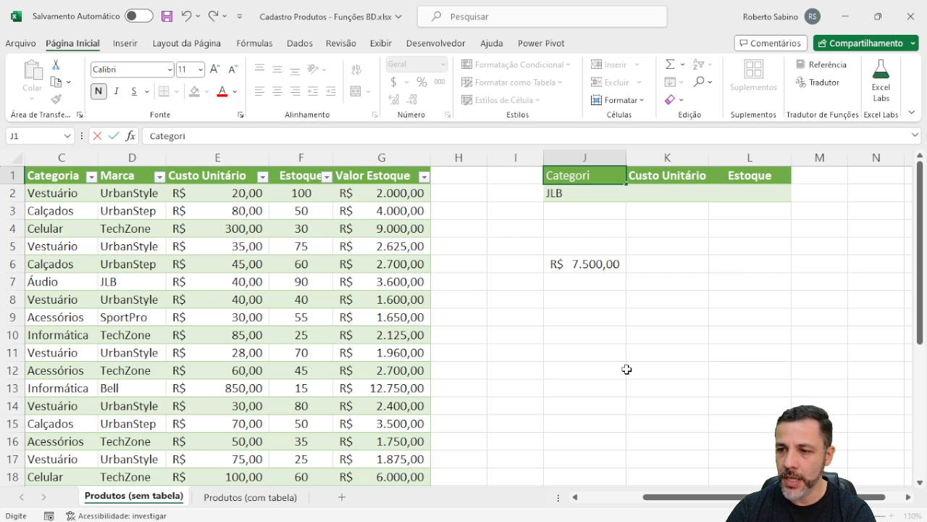
{"action": "type", "text": "a"}
{"action": "key", "text": "Return"}
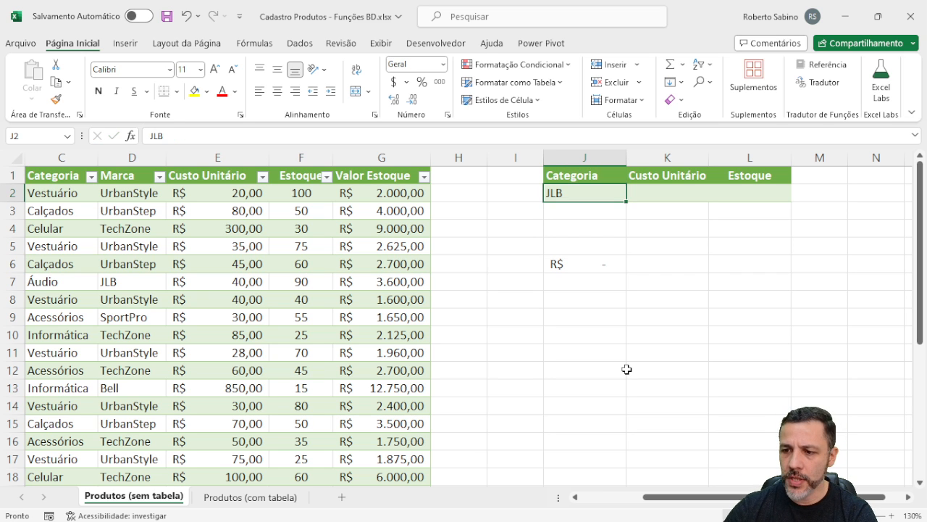
Enter "Vestuário" as the Categoria criterion in J2
{"action": "type", "text": "Vewst"}
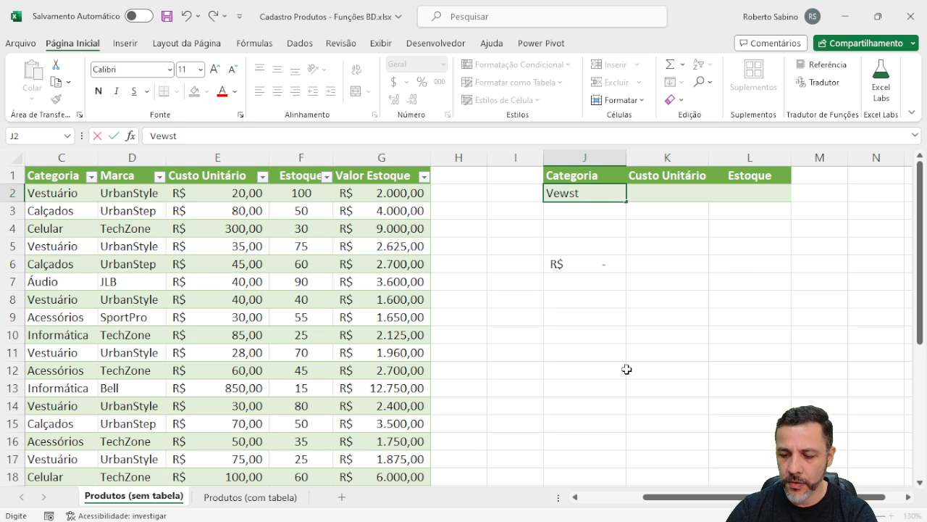
{"action": "key", "text": "BackSpace"}
{"action": "key", "text": "BackSpace"}
{"action": "type", "text": "s"}
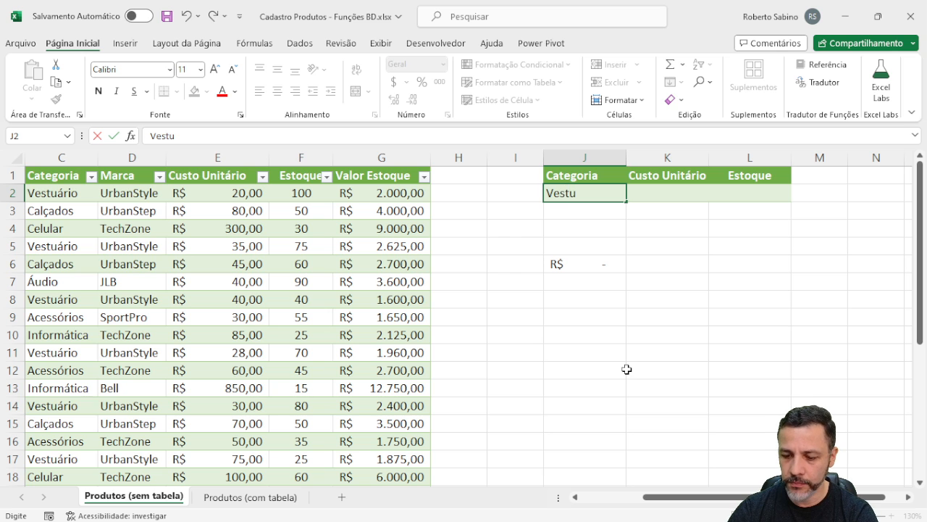
{"action": "key", "text": "Return"}
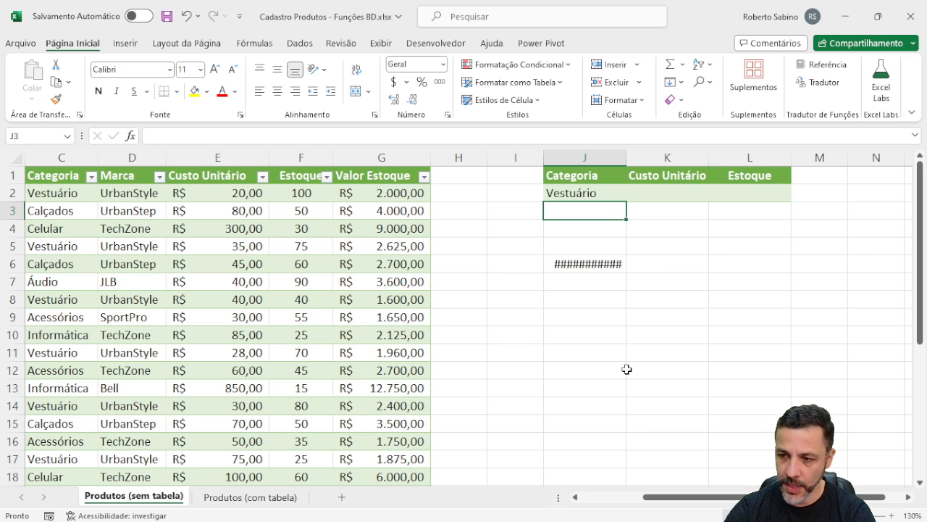
Widen columns J to L equally so the BDSOMA result in J6 fits
{"action": "double_click", "coordinate": [626, 158]}
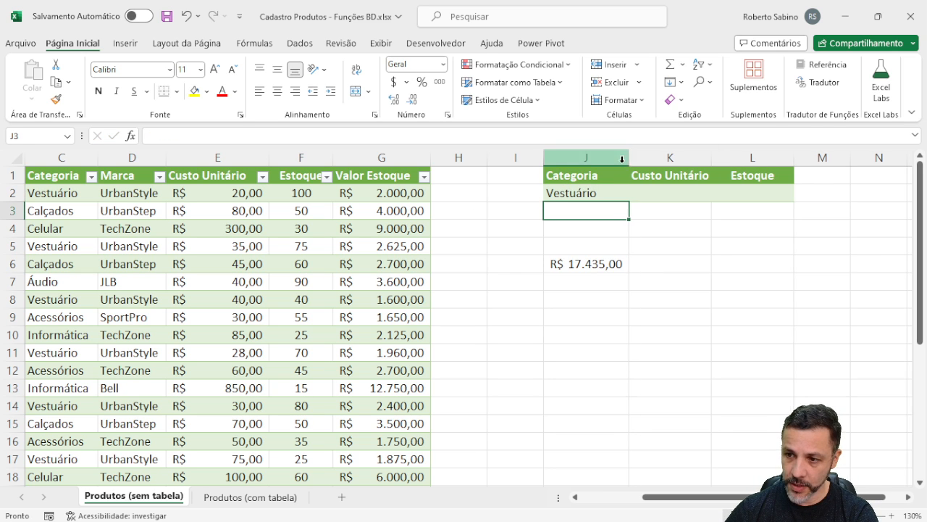
{"action": "left_click_drag", "start_coordinate": [613, 158], "coordinate": [751, 161]}
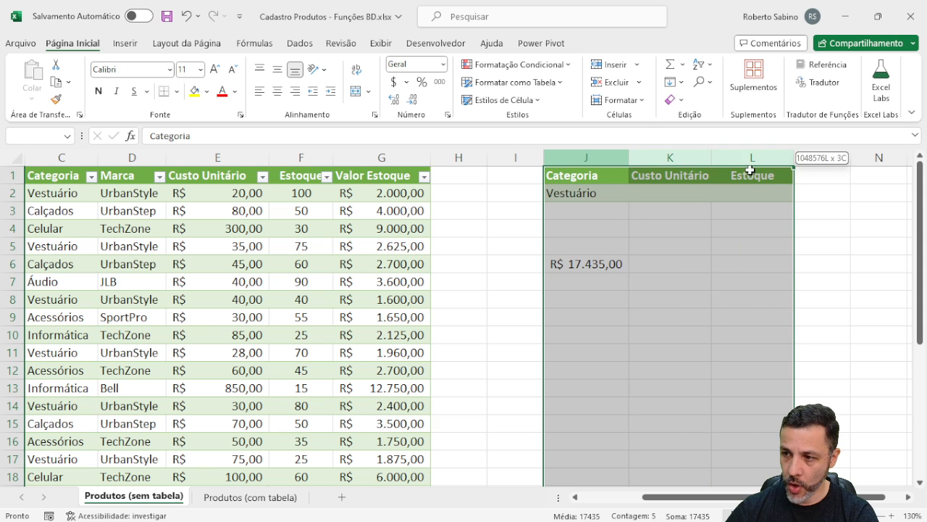
{"action": "left_click_drag", "start_coordinate": [634, 159], "coordinate": [648, 161]}
{"action": "left_click", "coordinate": [606, 314]}
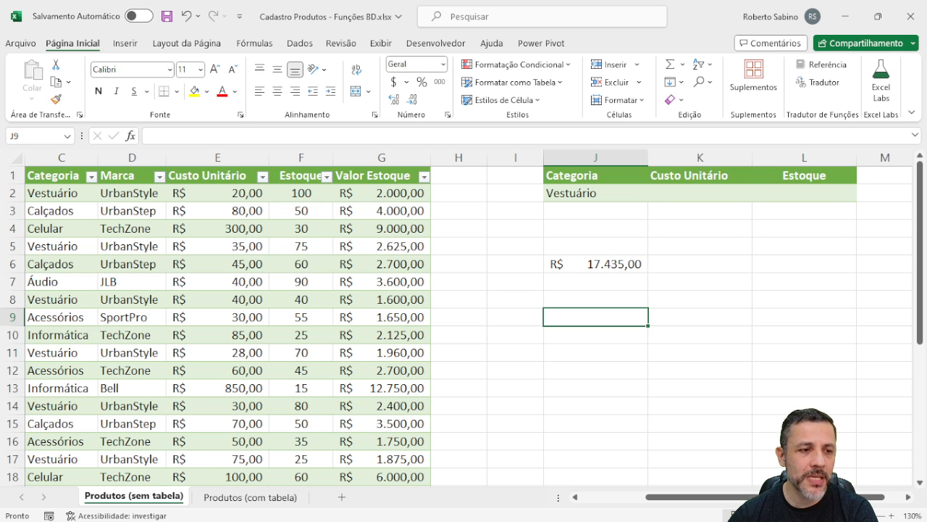
Switch to Bing Chat and write the question "Quais são as principais funções de banco de dados no excel e como posso usá-las."
{"action": "key", "text": "alt+Tab"}
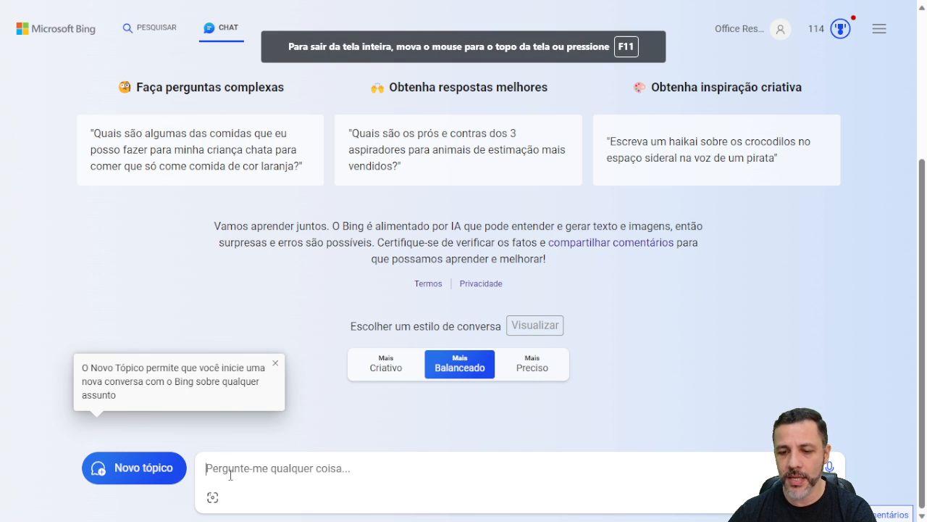
{"action": "left_click", "coordinate": [229, 472]}
{"action": "type", "text": "Quais são as perinci"}
{"action": "key", "text": "BackSpace"}
{"action": "key", "text": "BackSpace"}
{"action": "key", "text": "BackSpace"}
{"action": "key", "text": "BackSpace"}
{"action": "key", "text": "BackSpace"}
{"action": "key", "text": "BackSpace"}
{"action": "type", "text": "rincipais funções de banco de dados no excel e como posso usá-las."}
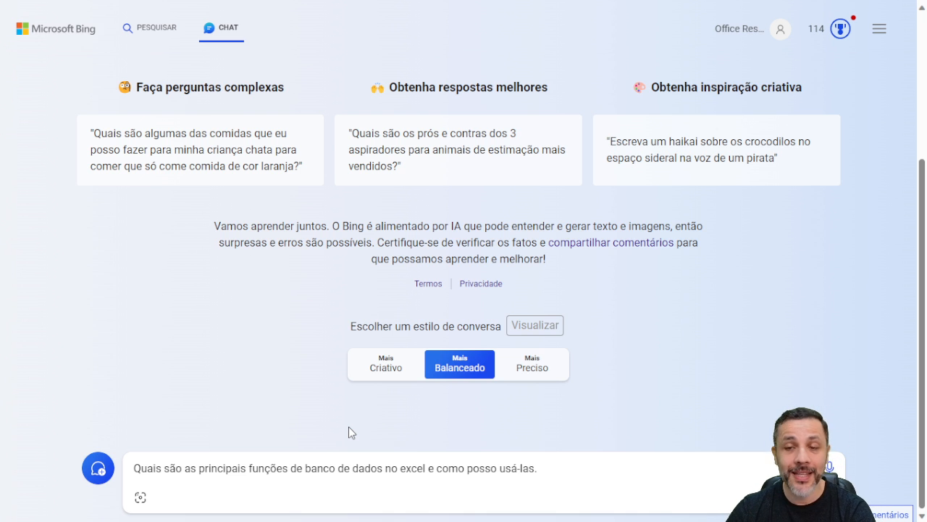
Place the whole question on the clipboard for reuse, keep it in the message box and submit it to Bing Chat
{"action": "key", "text": "ctrl+a"}
{"action": "key", "text": "ctrl+x"}
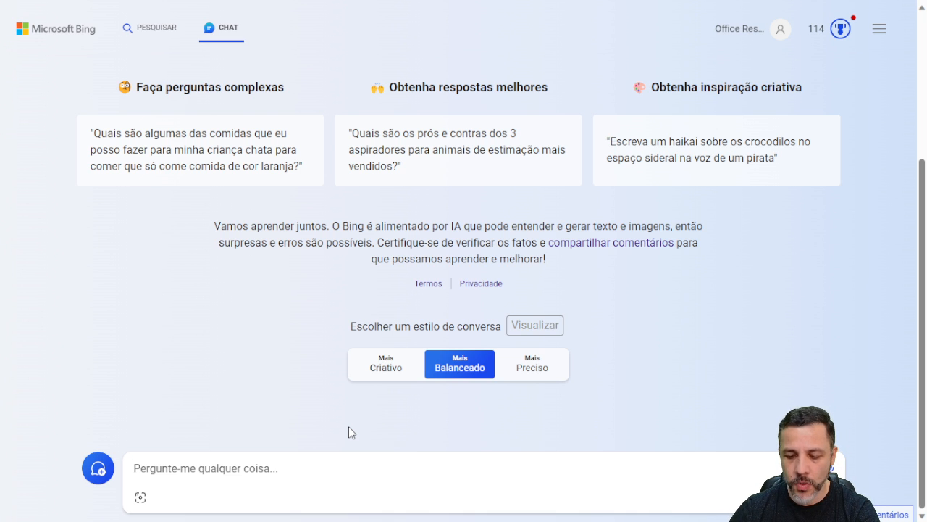
{"action": "key", "text": "ctrl+z"}
{"action": "key", "text": "End"}
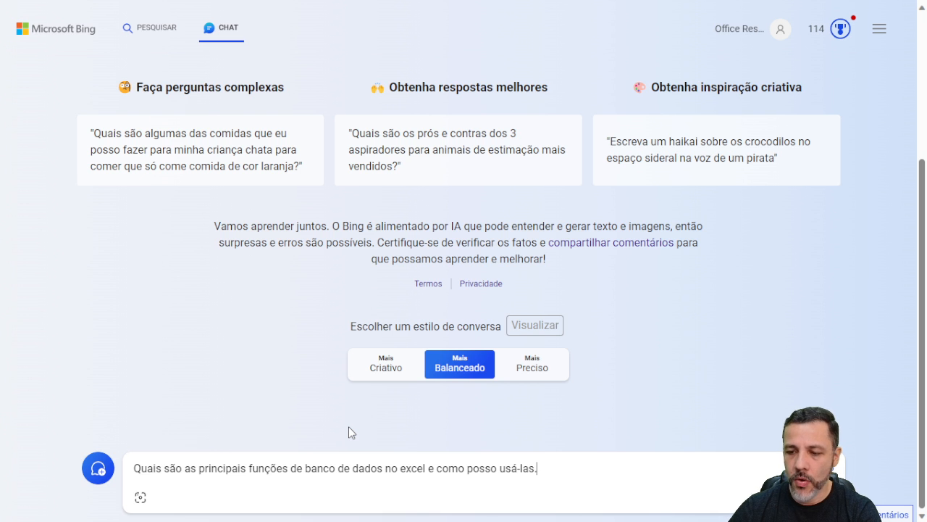
{"action": "key", "text": "Return"}
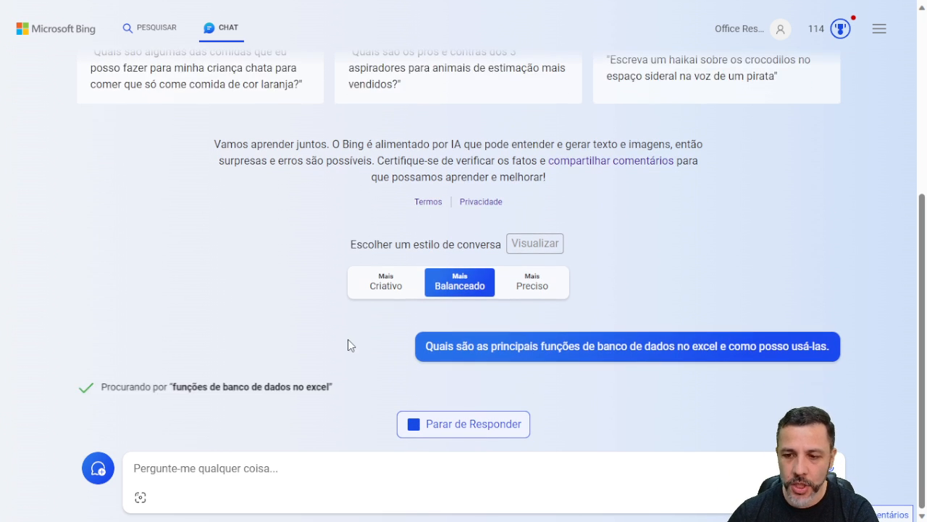
Switch to Google Bard and submit the same copied question about Excel's database functions
{"action": "key", "text": "alt+Tab"}
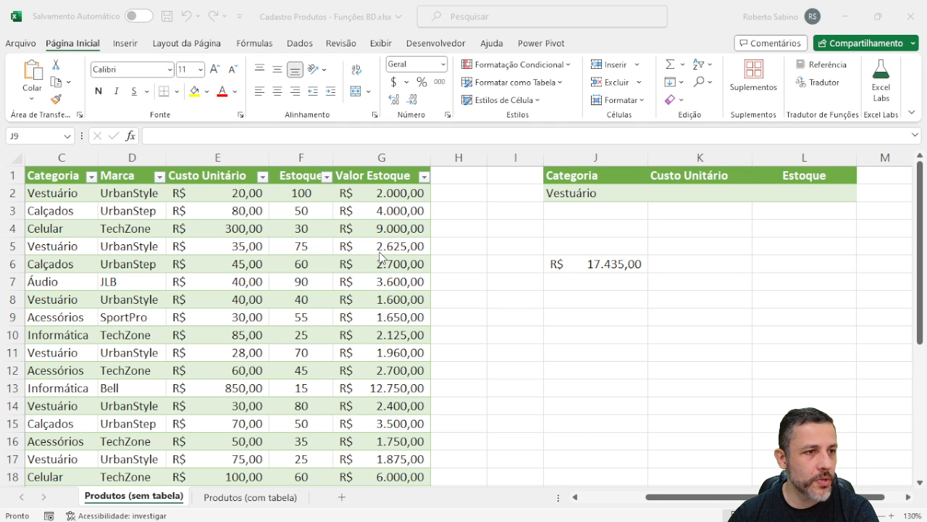
{"action": "key", "text": "alt+Tab"}
{"action": "left_click", "coordinate": [195, 456]}
{"action": "key", "text": "ctrl+v"}
{"action": "key", "text": "Return"}
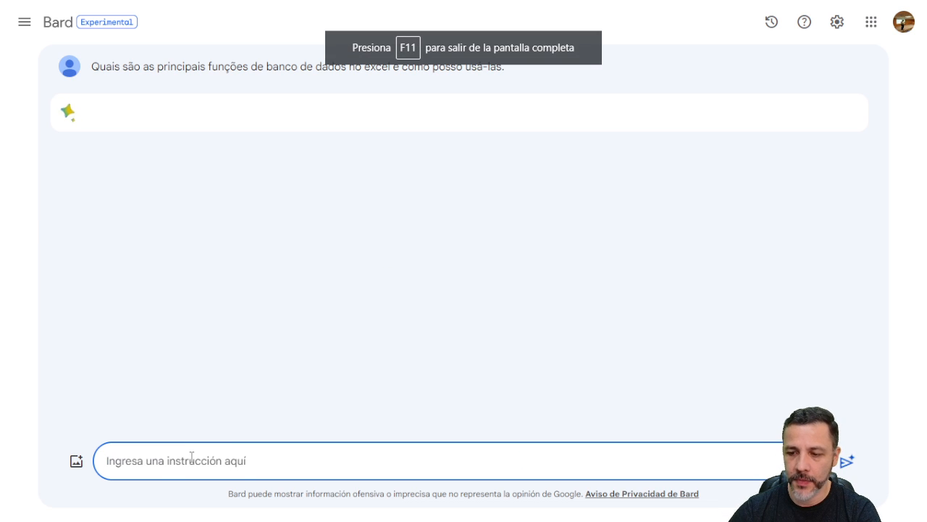
Switch to ChatGPT and submit the copied question about Excel's database functions
{"action": "key", "text": "ctrl+Tab"}
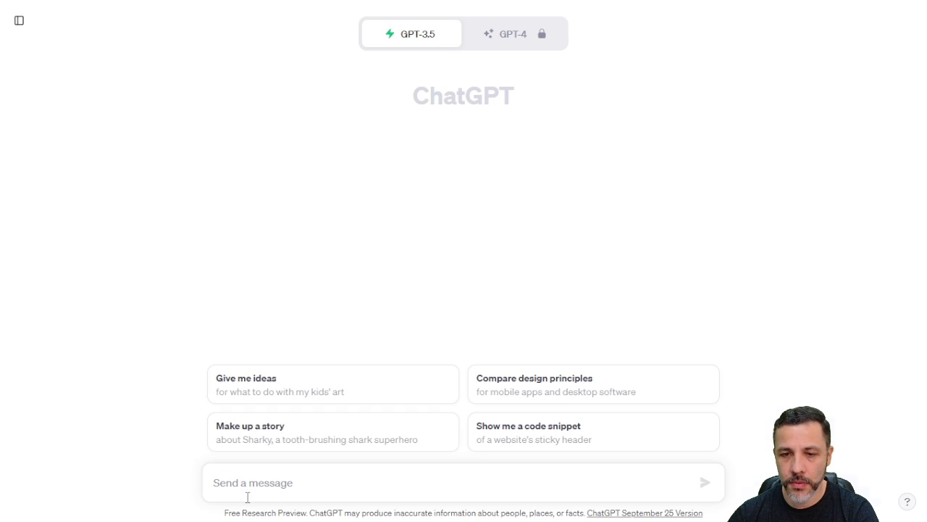
{"action": "key", "text": "ctrl+v"}
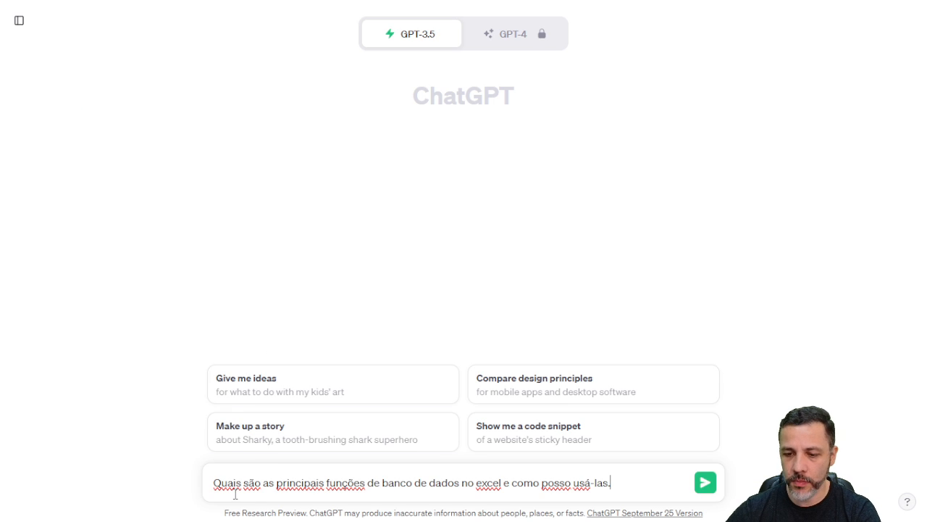
{"action": "key", "text": "Return"}
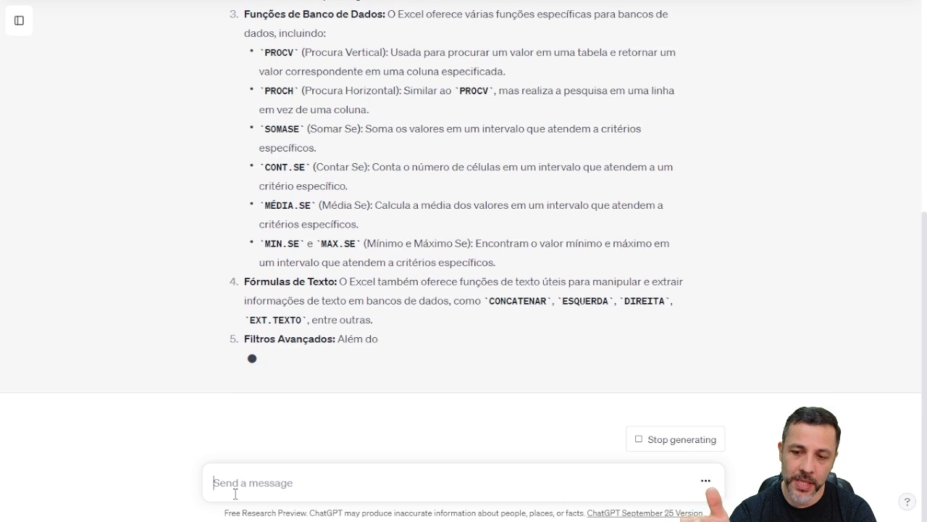
Read through ChatGPT's whole answer about Excel's database functions, from the introduction to the closing advice
{"action": "scroll", "coordinate": [464, 246], "scroll_direction": "up", "scroll_amount": 5}
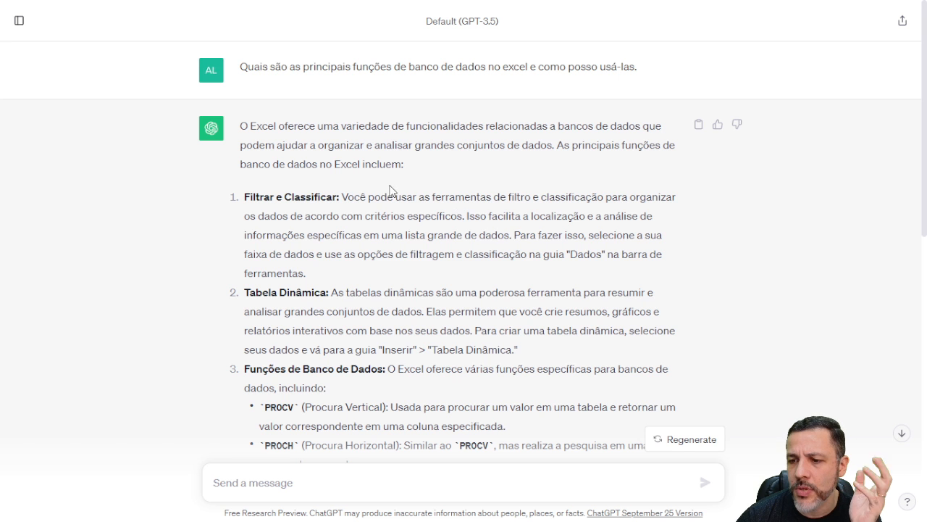
{"action": "scroll", "coordinate": [389, 190], "scroll_direction": "down", "scroll_amount": 3}
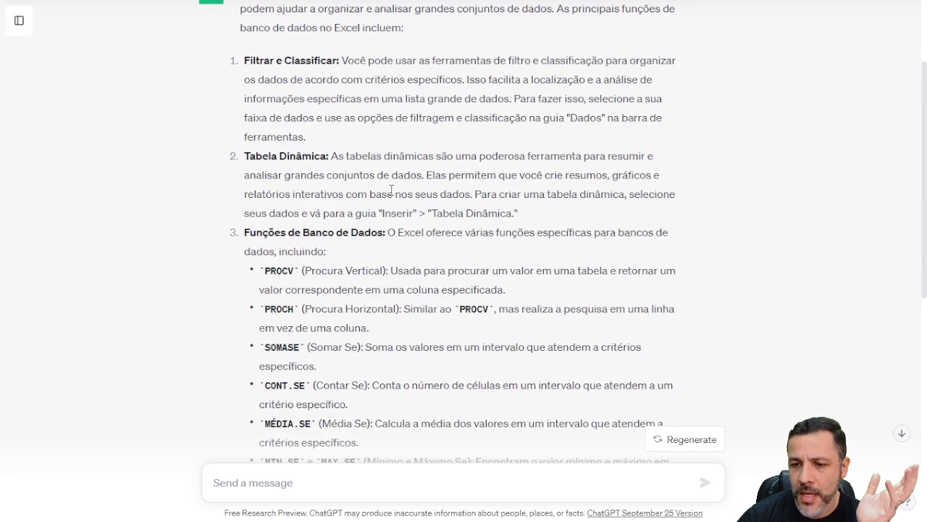
{"action": "scroll", "coordinate": [391, 190], "scroll_direction": "down", "scroll_amount": 7}
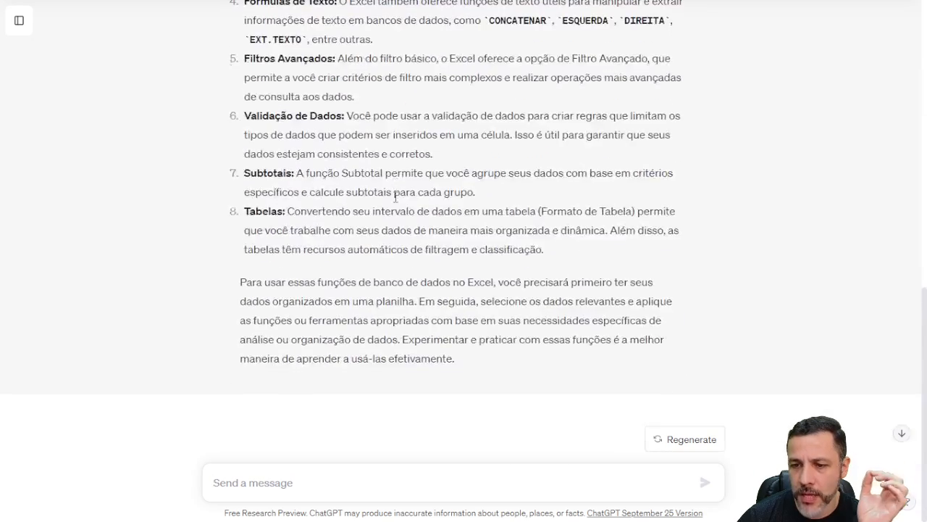
{"action": "scroll", "coordinate": [395, 196], "scroll_direction": "up", "scroll_amount": 10}
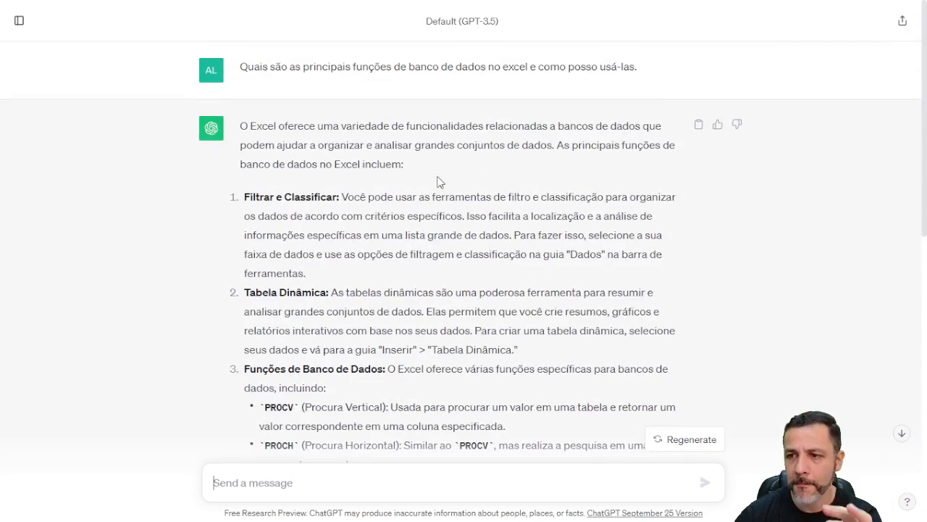
Edit the submitted ChatGPT question to put "funções de banco de dados" in double quotes, and resubmit it
{"action": "left_click", "coordinate": [698, 67]}
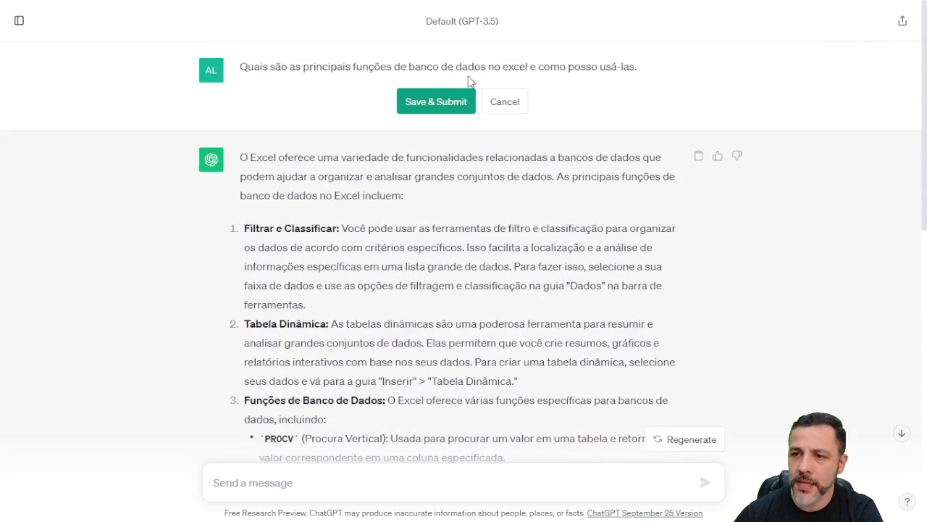
{"action": "left_click", "coordinate": [358, 65]}
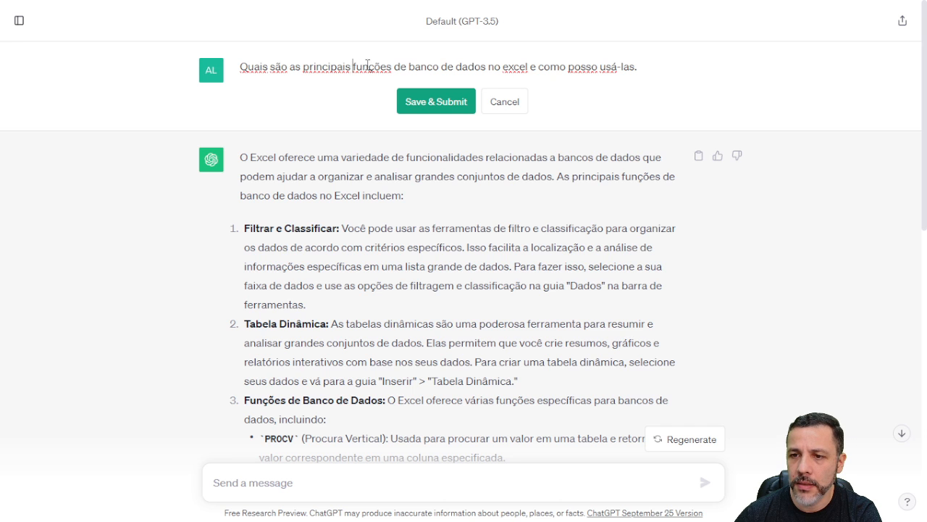
{"action": "type", "text": "\""}
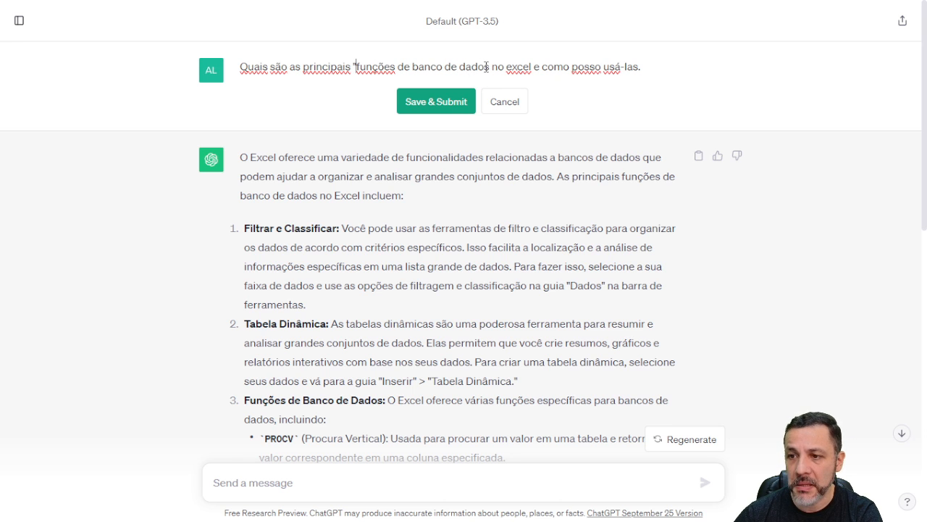
{"action": "type", "text": "\""}
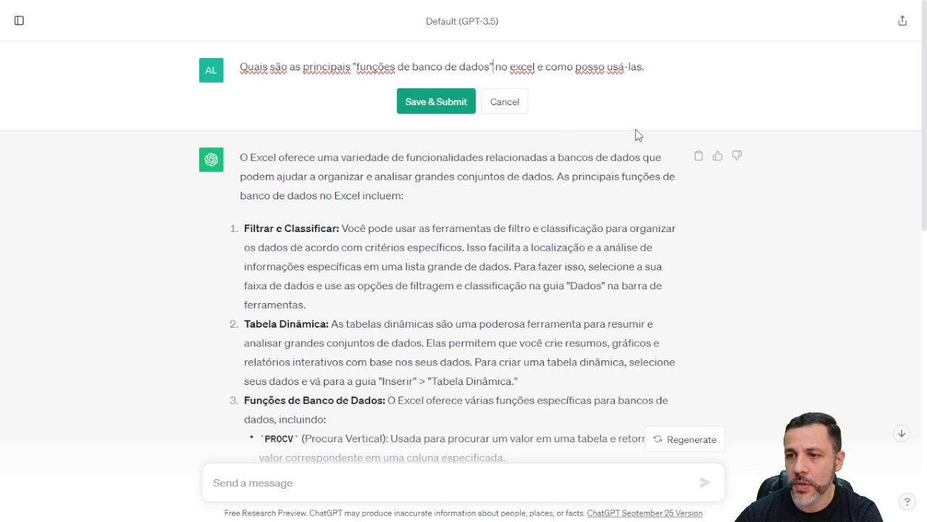
{"action": "key", "text": "shift+Return"}
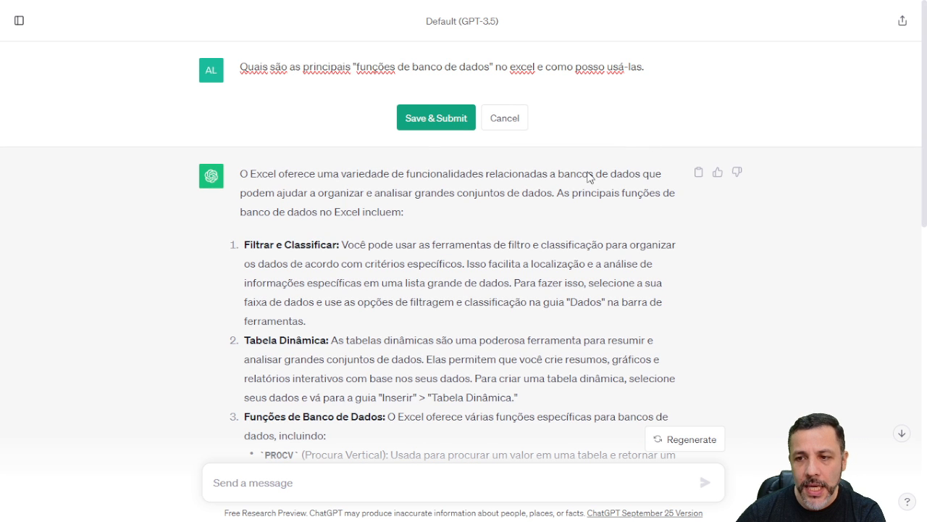
{"action": "left_click", "coordinate": [432, 119]}
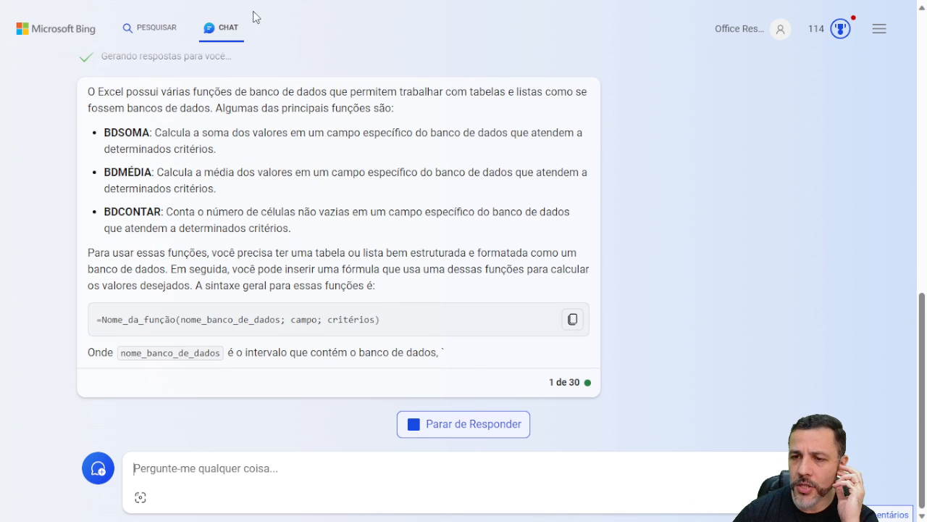
Switch to Bing Chat, read its list of database functions and highlight the phrase "formatada como um banco de dados"
{"action": "scroll", "coordinate": [281, 133], "scroll_direction": "up", "scroll_amount": 2}
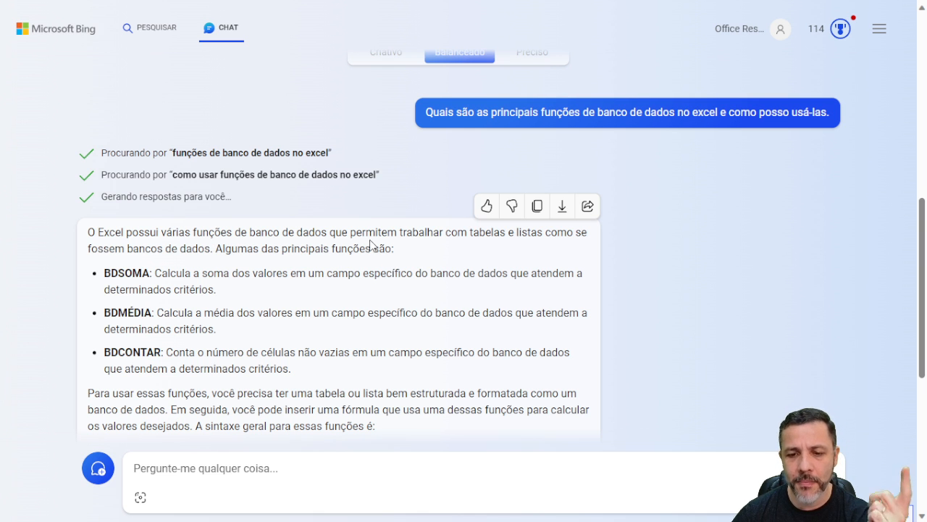
{"action": "scroll", "coordinate": [391, 268], "scroll_direction": "down", "scroll_amount": 2}
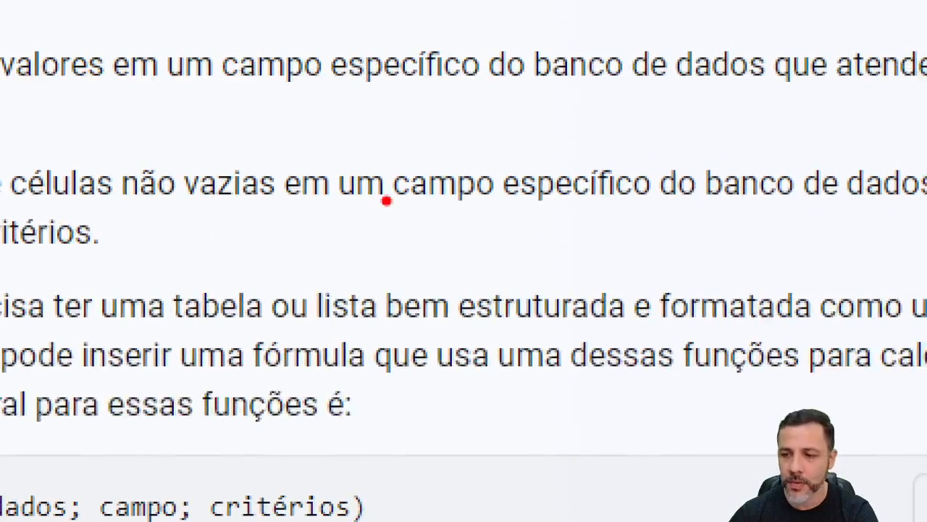
{"action": "mouse_move", "coordinate": [627, 276]}
{"action": "left_mouse_down"}
{"action": "mouse_move", "coordinate": [362, 253]}
{"action": "mouse_move", "coordinate": [273, 293]}
{"action": "mouse_move", "coordinate": [400, 339]}
{"action": "mouse_move", "coordinate": [623, 368]}
{"action": "mouse_move", "coordinate": [634, 284]}
{"action": "mouse_move", "coordinate": [607, 293]}
{"action": "left_mouse_up"}
{"action": "key", "text": "Escape"}
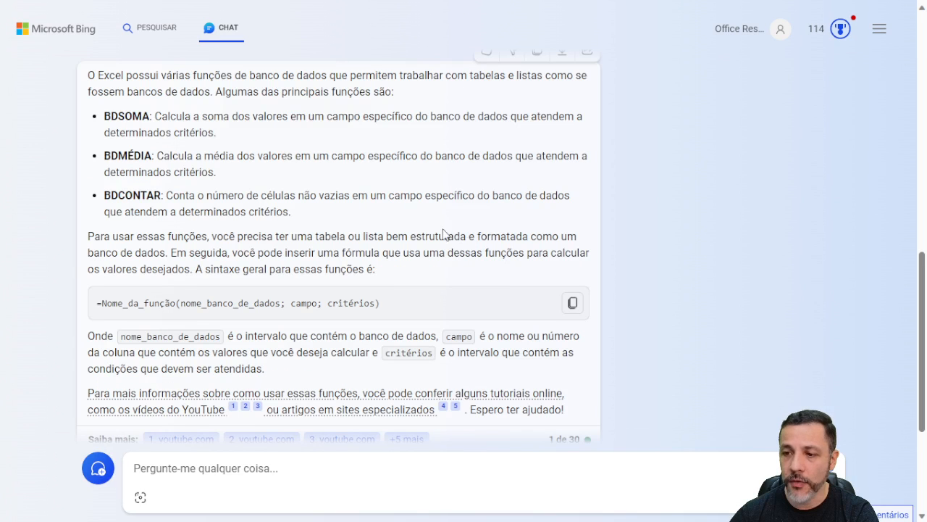
{"action": "left_click_drag", "start_coordinate": [167, 254], "coordinate": [474, 231]}
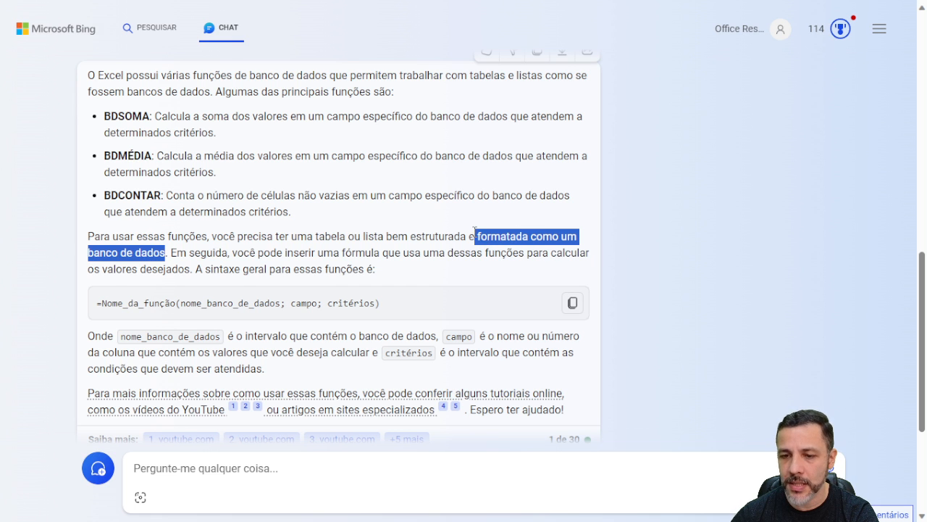
{"action": "left_click", "coordinate": [202, 257]}
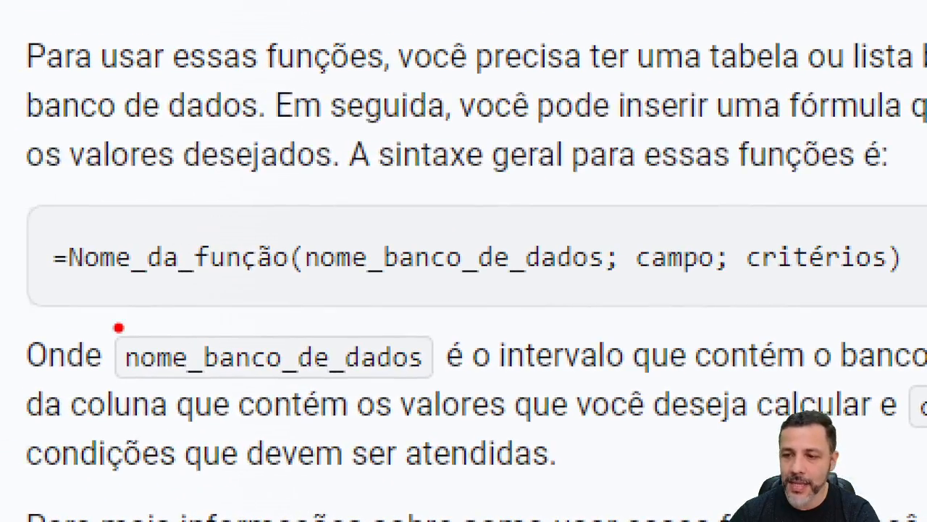
Examine the general syntax in Bing's answer, marking the function name and its nome_banco_de_dados, campo and critérios arguments, and clear the marks
{"action": "mouse_move", "coordinate": [68, 285]}
{"action": "left_mouse_down"}
{"action": "mouse_move", "coordinate": [161, 301]}
{"action": "mouse_move", "coordinate": [292, 302]}
{"action": "left_mouse_up"}
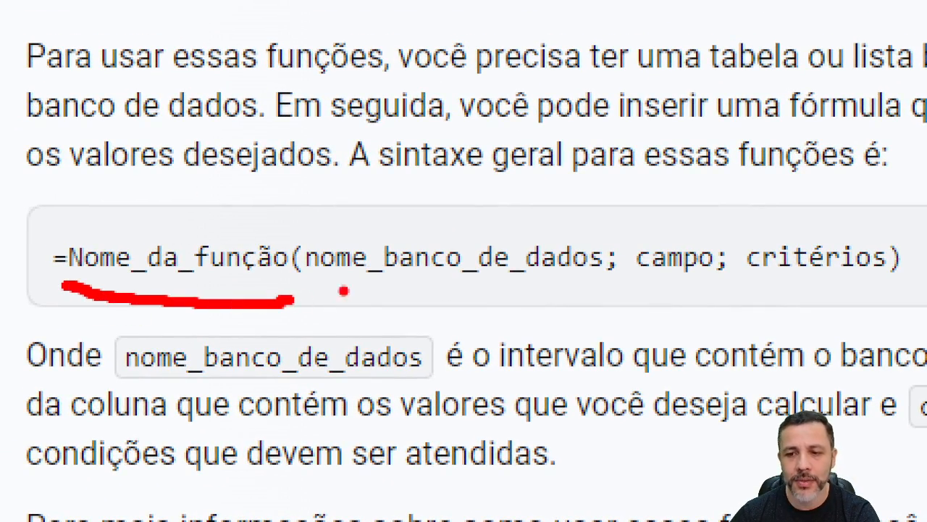
{"action": "mouse_move", "coordinate": [441, 183]}
{"action": "left_mouse_down"}
{"action": "mouse_move", "coordinate": [441, 222]}
{"action": "mouse_move", "coordinate": [464, 217]}
{"action": "left_mouse_up"}
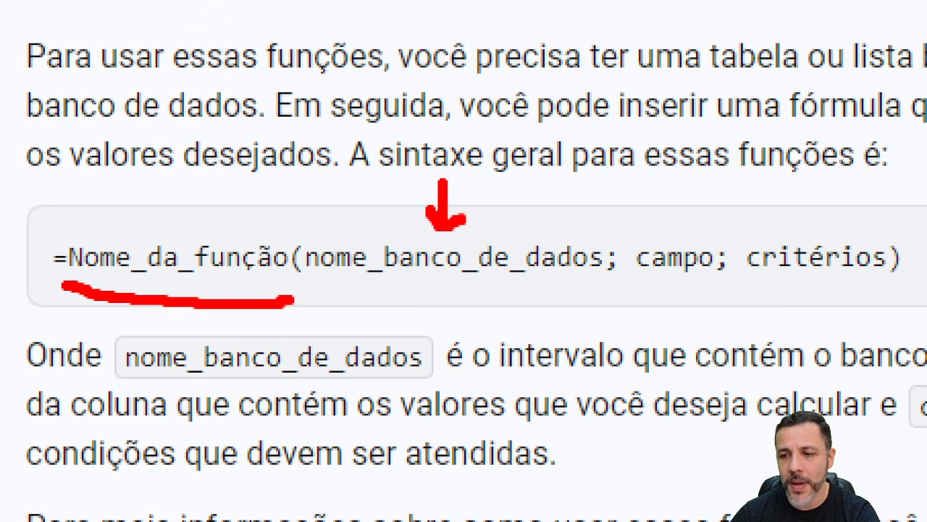
{"action": "left_click_drag", "start_coordinate": [685, 177], "coordinate": [684, 234]}
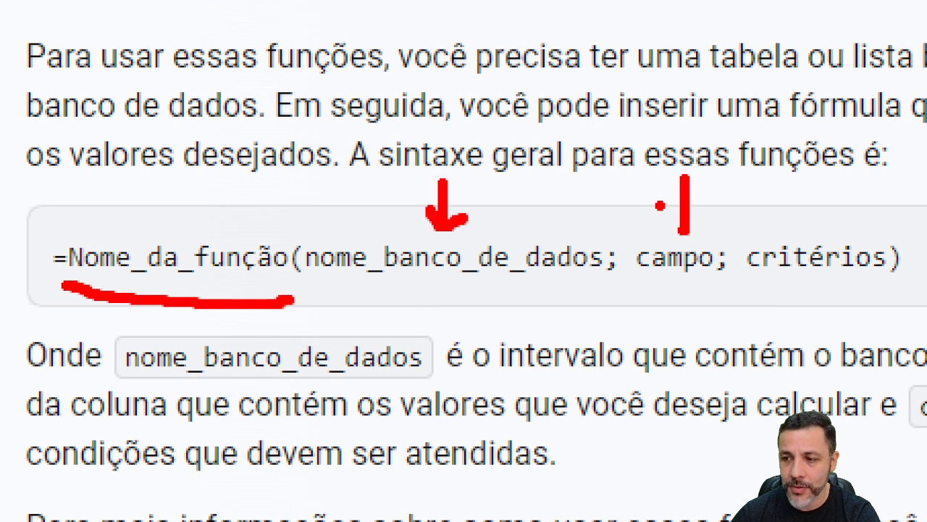
{"action": "left_click_drag", "start_coordinate": [659, 205], "coordinate": [719, 217]}
{"action": "mouse_move", "coordinate": [800, 185]}
{"action": "left_mouse_down"}
{"action": "mouse_move", "coordinate": [806, 244]}
{"action": "mouse_move", "coordinate": [831, 229]}
{"action": "left_mouse_up"}
{"action": "key", "text": "Escape"}
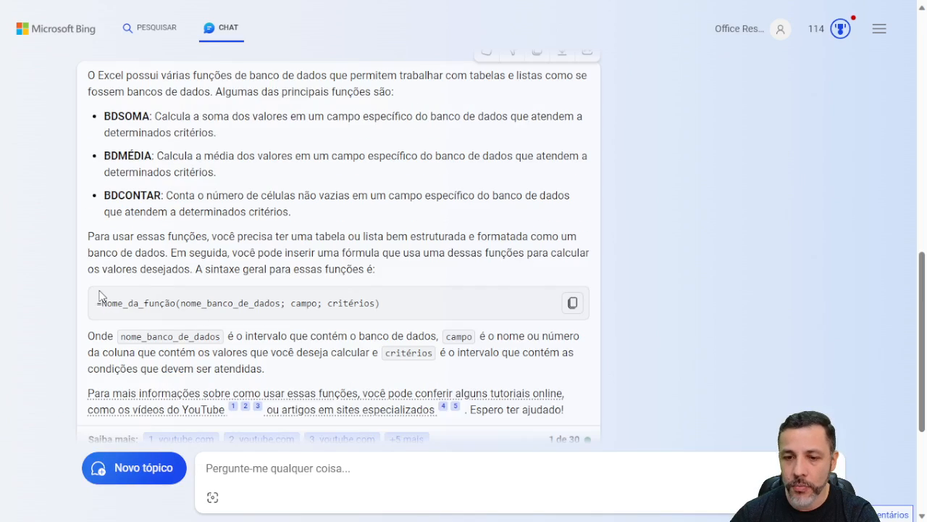
Review the rest of Bing's answer, including the argument explanations, cited sources and suggested videos
{"action": "scroll", "coordinate": [223, 296], "scroll_direction": "down", "scroll_amount": 2}
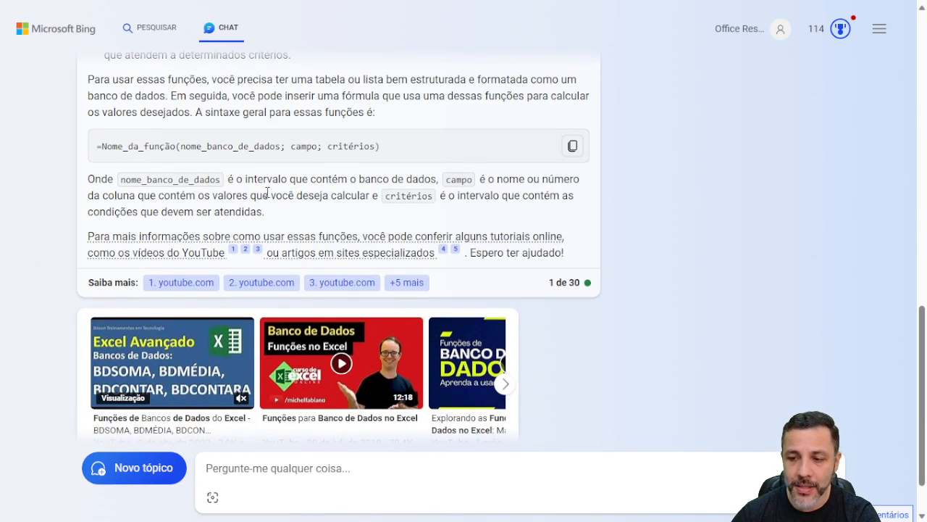
{"action": "scroll", "coordinate": [255, 192], "scroll_direction": "down", "scroll_amount": 1}
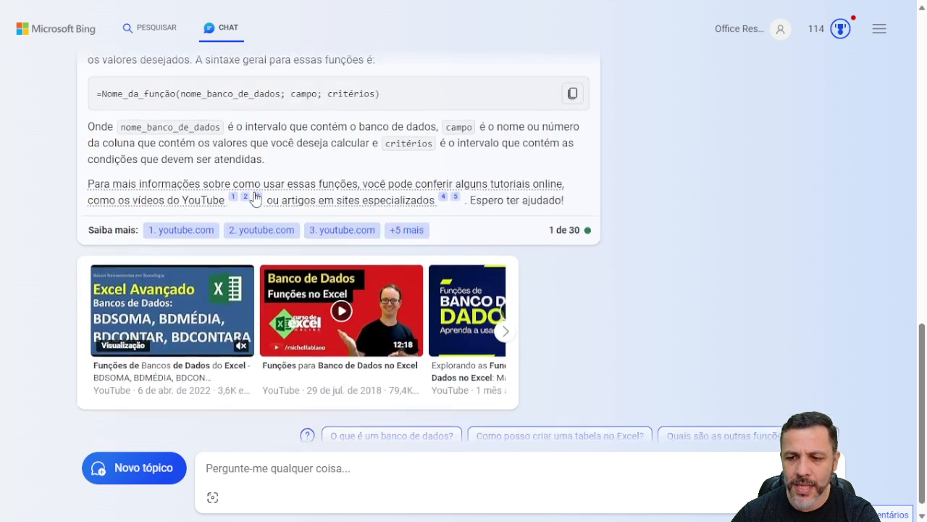
{"action": "scroll", "coordinate": [255, 197], "scroll_direction": "up", "scroll_amount": 2}
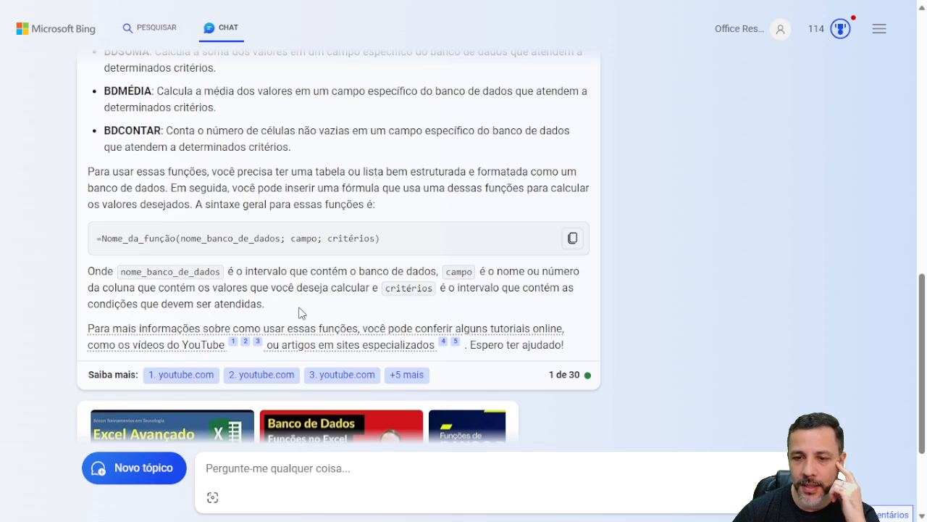
{"action": "scroll", "coordinate": [219, 248], "scroll_direction": "up", "scroll_amount": 3}
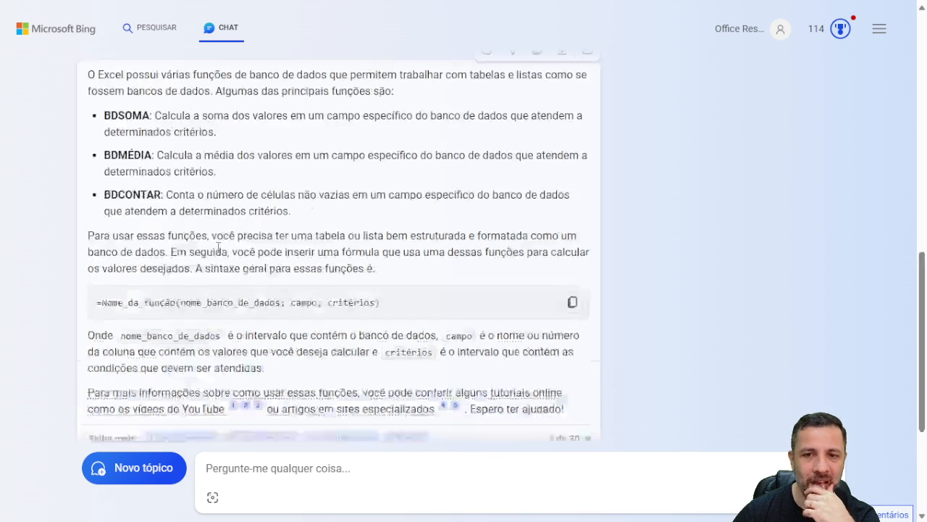
{"action": "scroll", "coordinate": [220, 252], "scroll_direction": "down", "scroll_amount": 5}
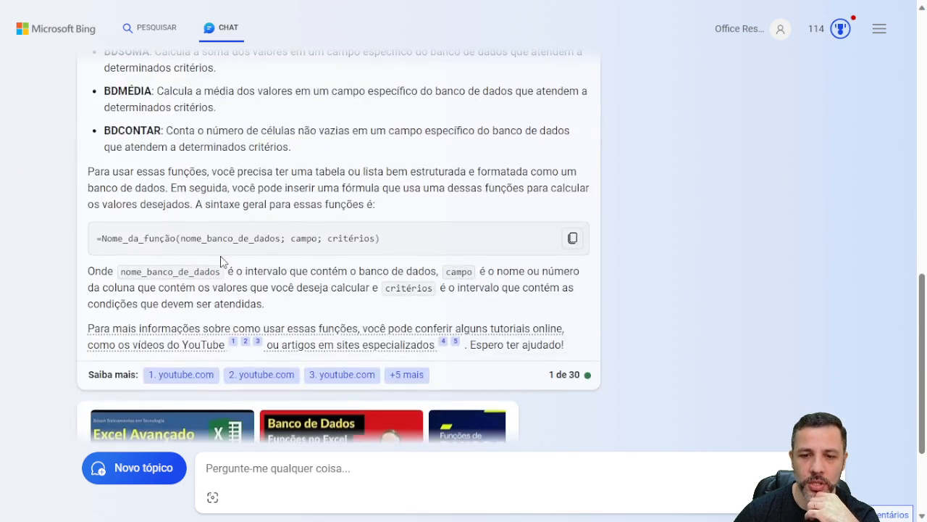
{"action": "scroll", "coordinate": [294, 189], "scroll_direction": "up", "scroll_amount": 4}
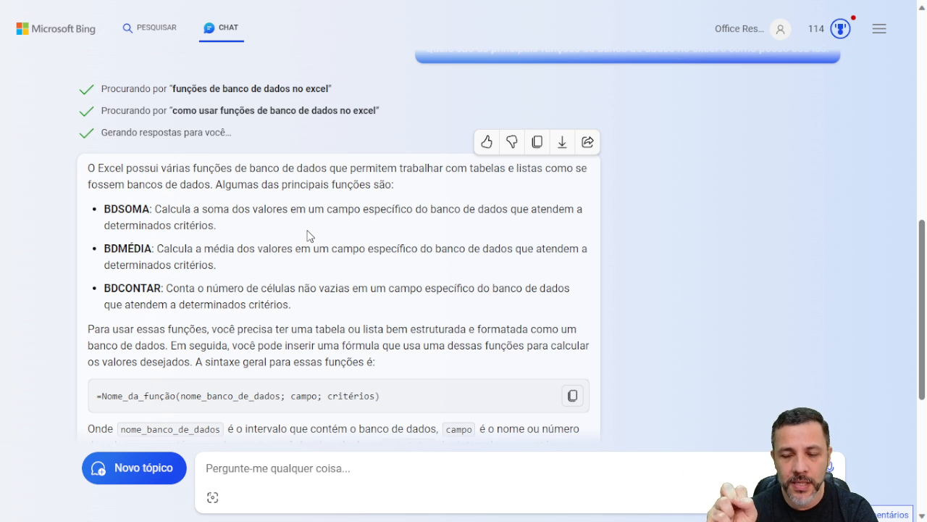
Glance at the Excel workbook, then switch to ChatGPT and read its answer to the edited question
{"action": "key", "text": "alt+Tab"}
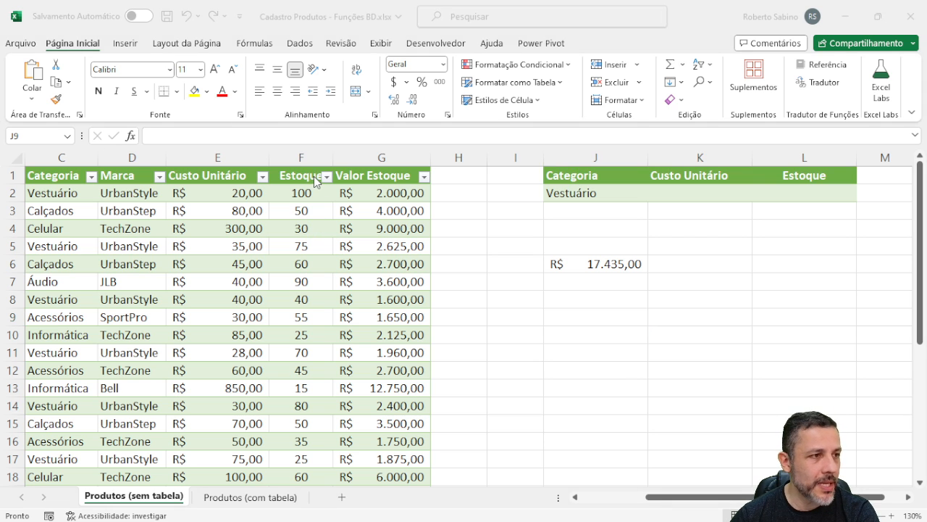
{"action": "key", "text": "alt+Tab"}
{"action": "scroll", "coordinate": [507, 178], "scroll_direction": "up", "scroll_amount": 4}
{"action": "scroll", "coordinate": [510, 175], "scroll_direction": "up", "scroll_amount": 2}
{"action": "scroll", "coordinate": [352, 197], "scroll_direction": "down", "scroll_amount": 2}
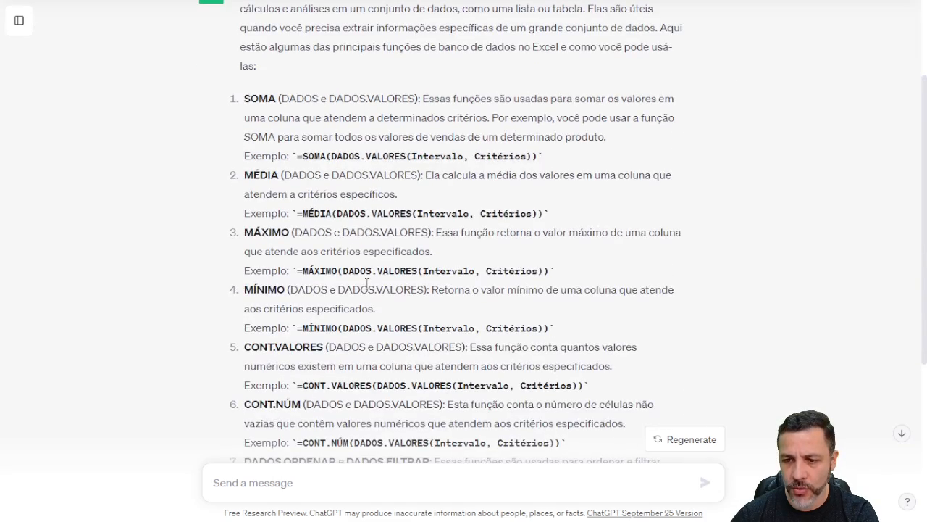
{"action": "scroll", "coordinate": [382, 274], "scroll_direction": "down", "scroll_amount": 3}
{"action": "scroll", "coordinate": [395, 272], "scroll_direction": "up", "scroll_amount": 10}
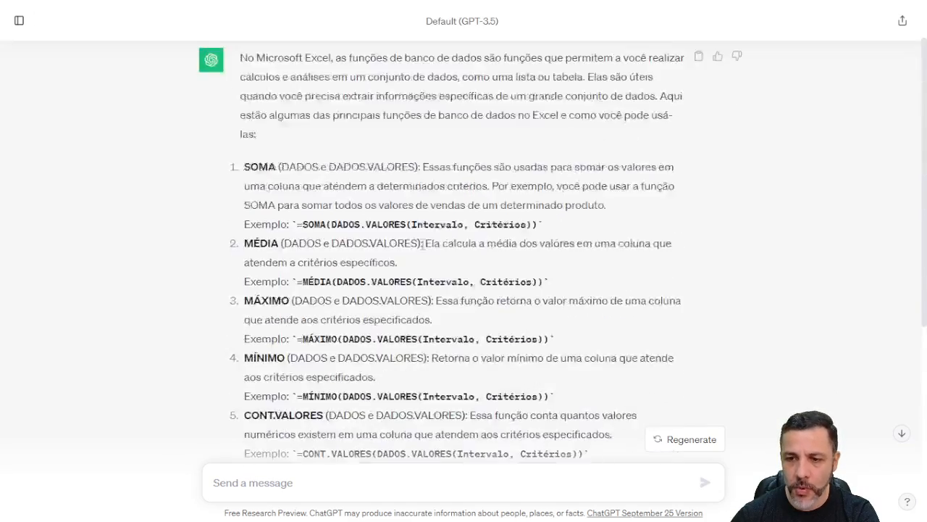
Switch to Bard, examine its list of database functions and highlight the BDContar.se entry
{"action": "key", "text": "alt+Tab"}
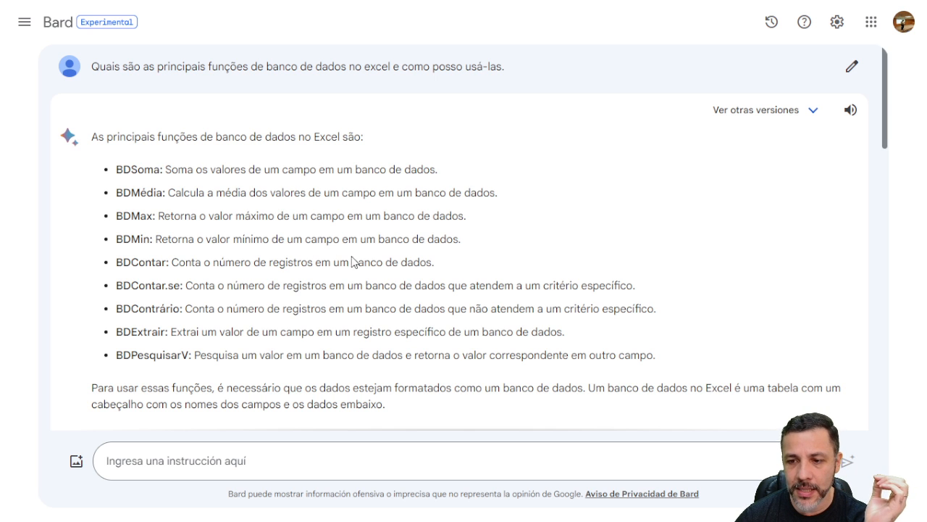
{"action": "left_click_drag", "start_coordinate": [433, 266], "coordinate": [116, 163]}
{"action": "left_click", "coordinate": [180, 284]}
{"action": "left_click", "coordinate": [205, 289]}
{"action": "left_click_drag", "start_coordinate": [634, 287], "coordinate": [118, 285]}
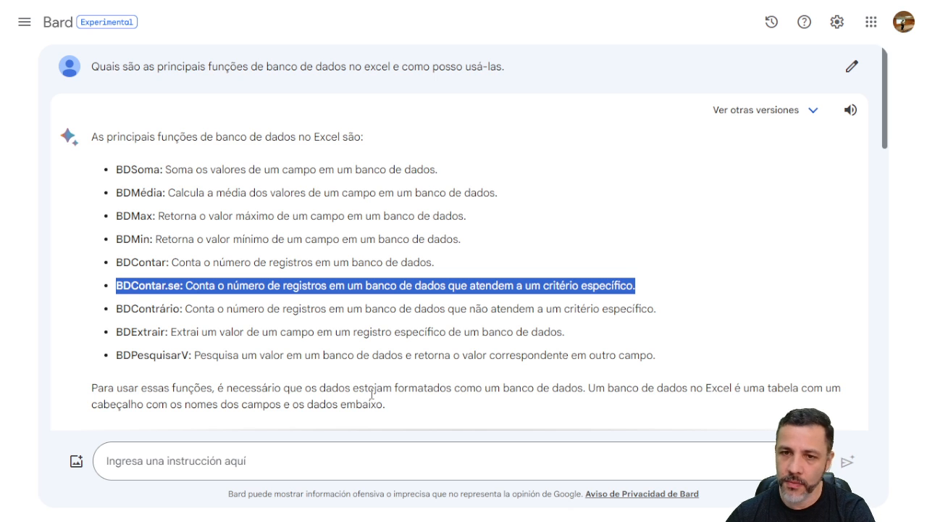
Switch to Excel, look up the functions starting with BDCONTA from cell J9 and cancel the entry
{"action": "key", "text": "alt+Tab"}
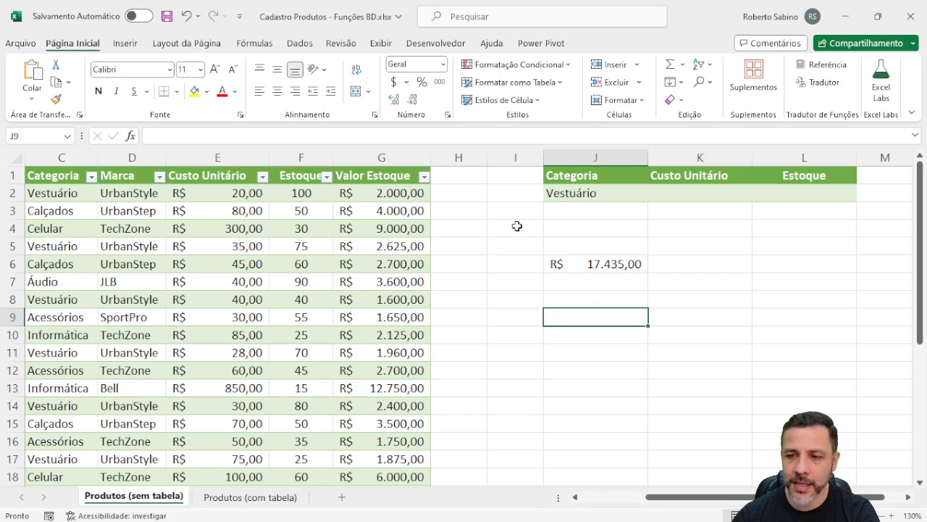
{"action": "type", "text": "=bdcon"}
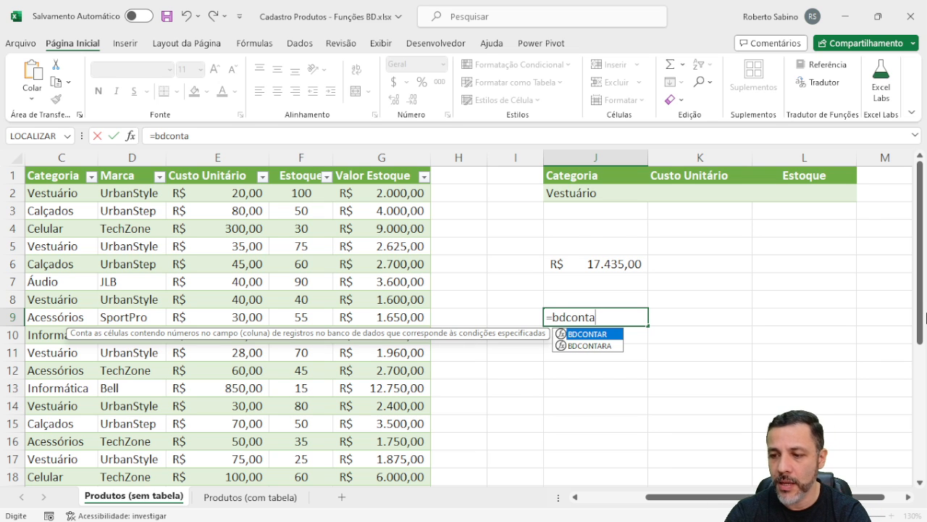
{"action": "type", "text": "ta"}
{"action": "key", "text": "Escape"}
{"action": "key", "text": "Escape"}
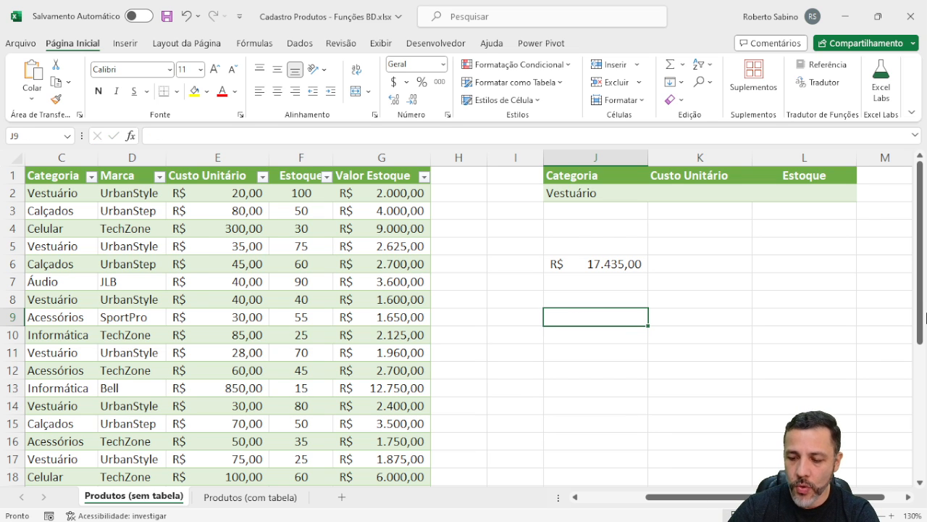
Check which functions start with CONT.SE by beginning a formula in J9, then cancel it
{"action": "type", "text": "=cont.se"}
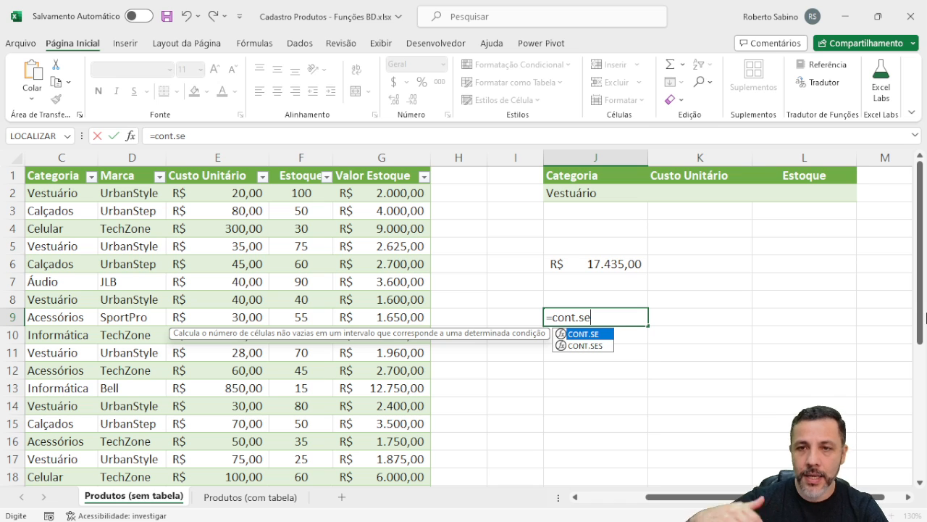
{"action": "key", "text": "Escape"}
{"action": "key", "text": "Escape"}
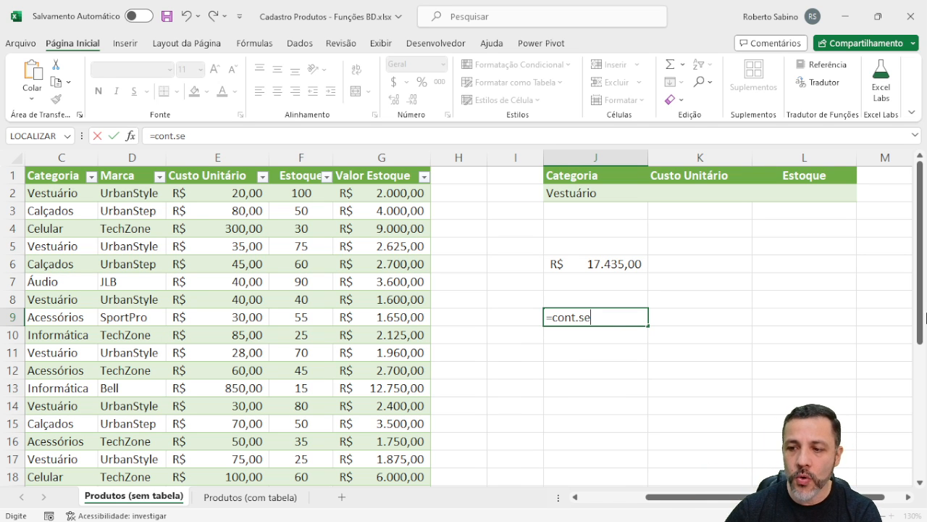
Begin a BDCONTAR formula in J8 with the product table A1:G31, headers included, as the database argument
{"action": "key", "text": "Up"}
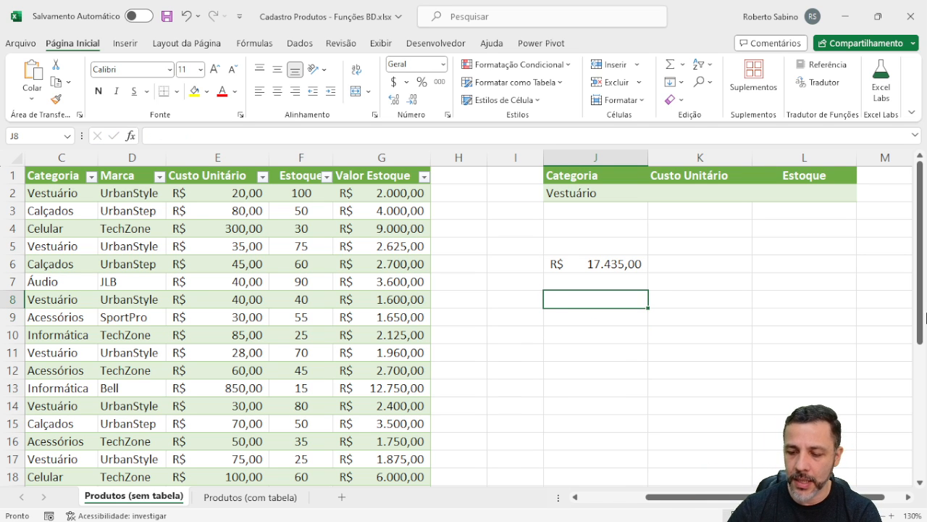
{"action": "type", "text": "=bdconta"}
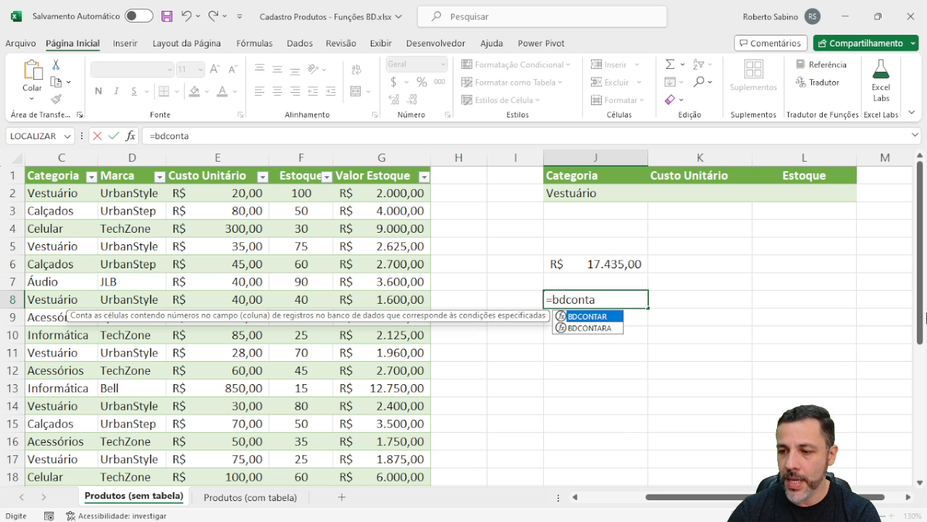
{"action": "key", "text": "Tab"}
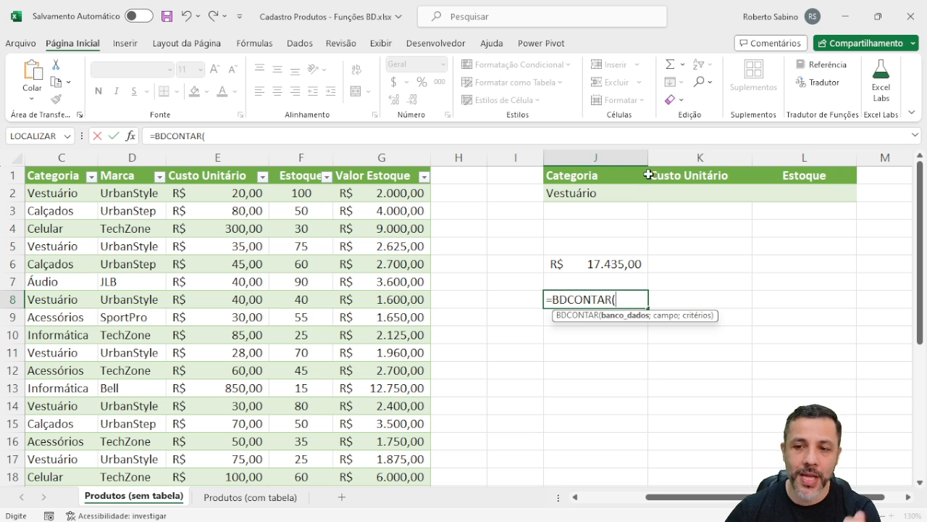
{"action": "left_click", "coordinate": [408, 174]}
{"action": "key", "text": "ctrl+shift+Down"}
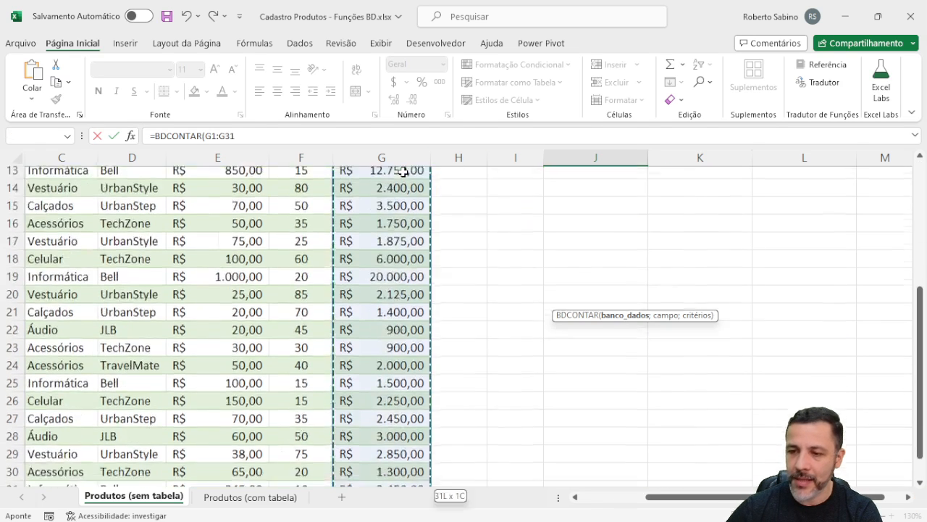
{"action": "key", "text": "ctrl+shift+Left"}
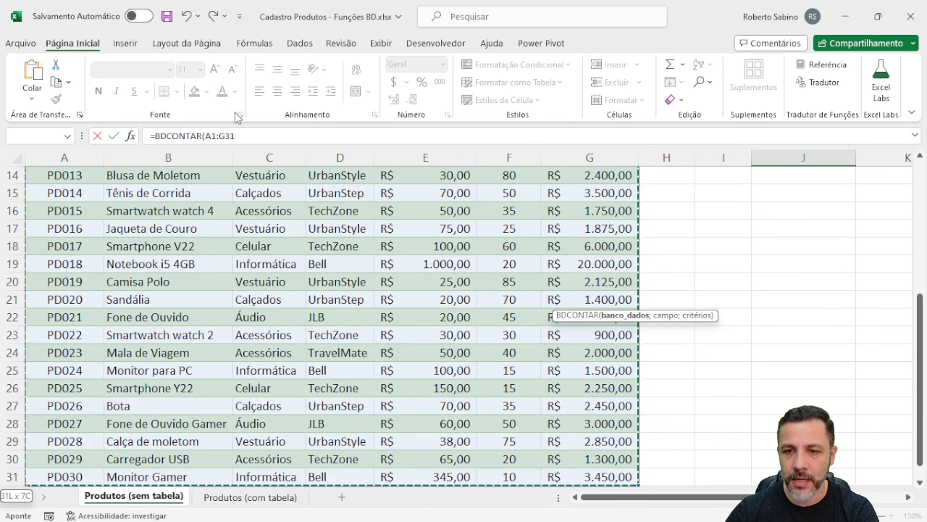
Make the database reference in the J8 formula absolute as $A$1:$G$31 and move on to the field argument
{"action": "left_click", "coordinate": [245, 135]}
{"action": "key", "text": "F4"}
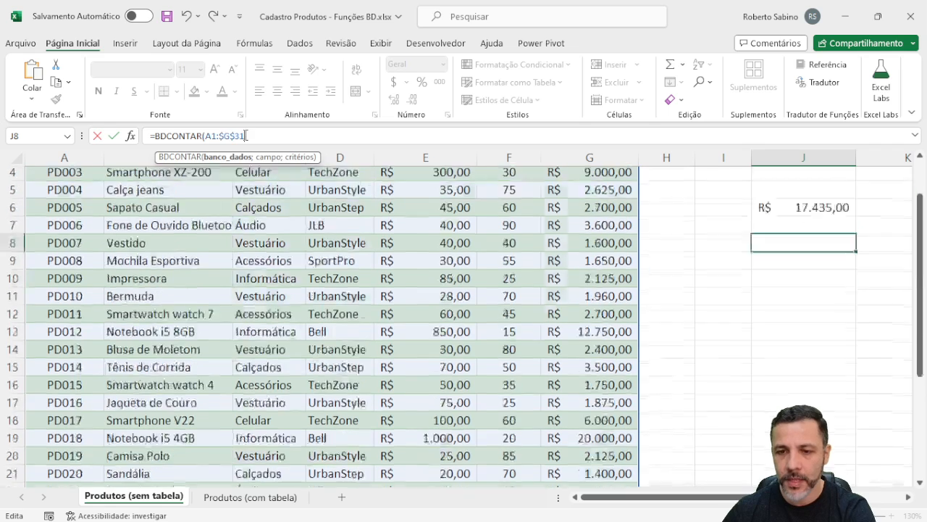
{"action": "left_click", "coordinate": [218, 135]}
{"action": "key", "text": "F4"}
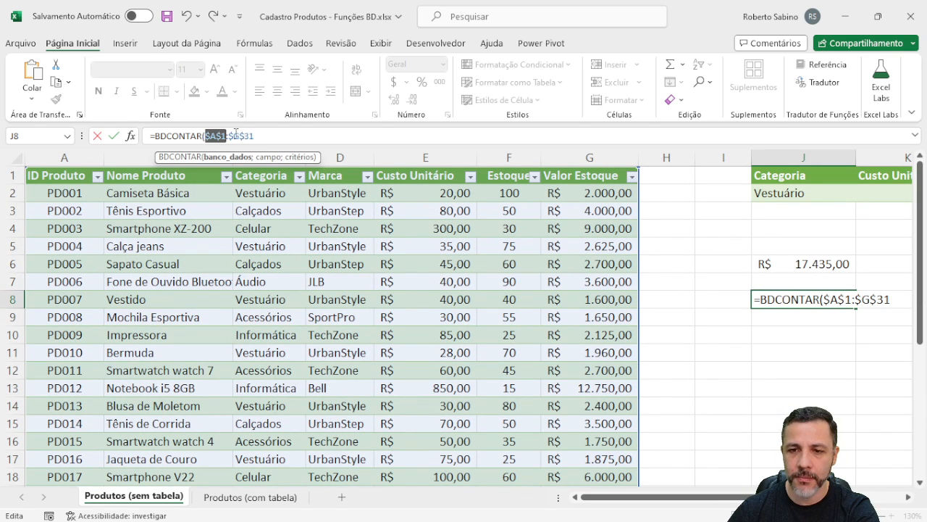
{"action": "left_click", "coordinate": [268, 133]}
{"action": "type", "text": ";"}
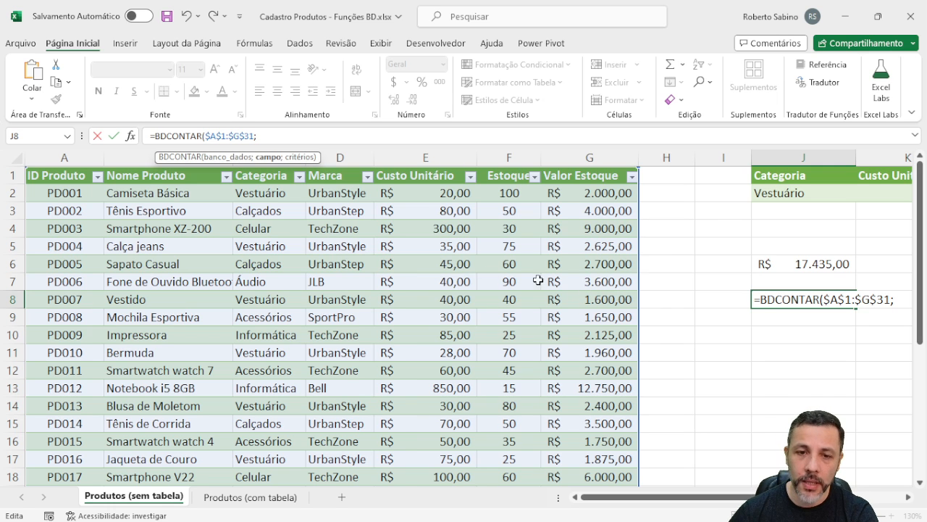
Complete the BDCONTAR formula in J8 with the ID Produto header A1 as field and J1:L2 as criteria
{"action": "left_click", "coordinate": [63, 174]}
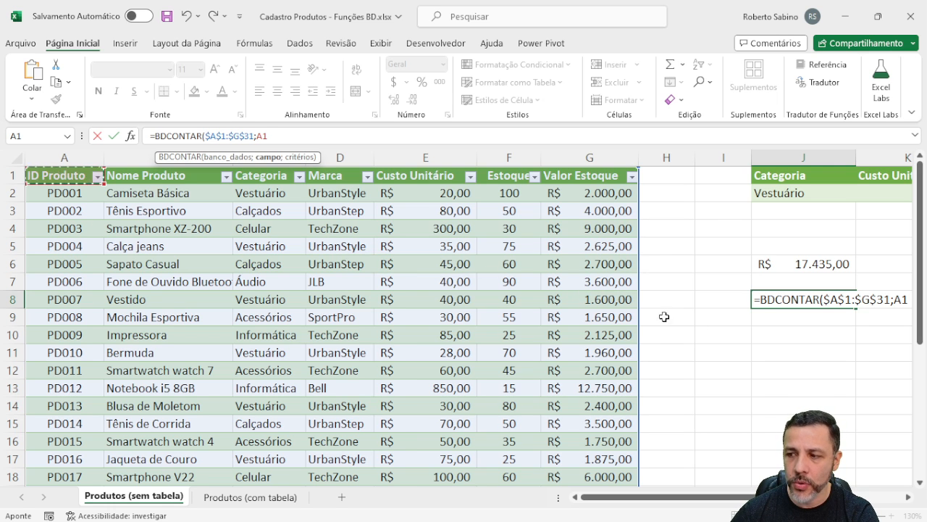
{"action": "left_click_drag", "start_coordinate": [691, 497], "coordinate": [725, 502]}
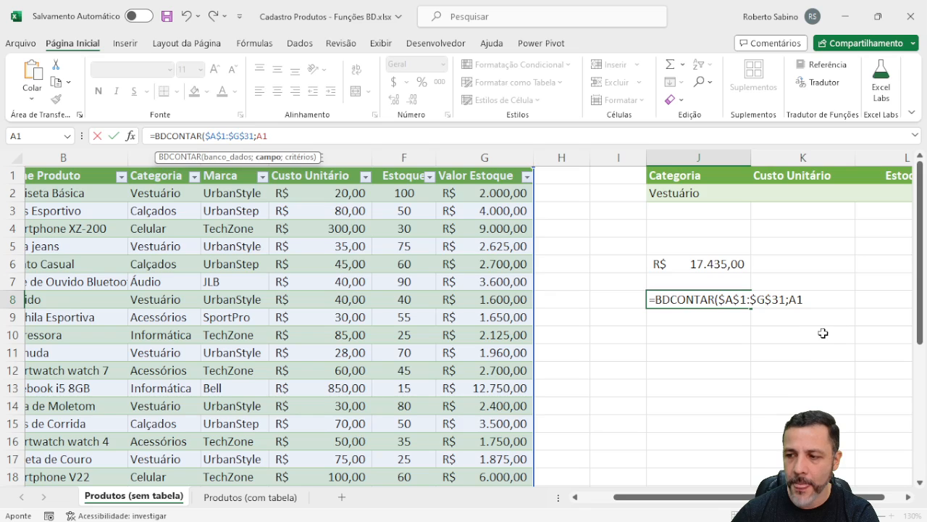
{"action": "type", "text": ";"}
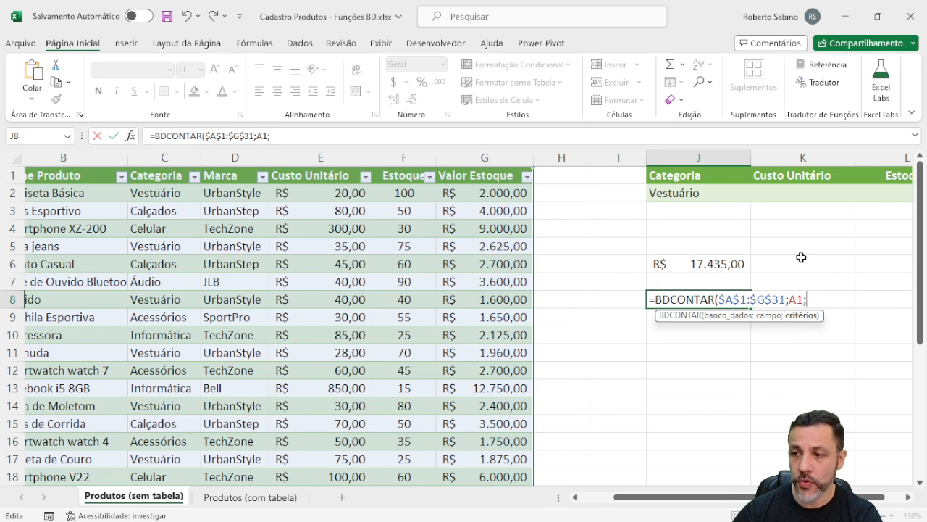
{"action": "left_click_drag", "start_coordinate": [707, 177], "coordinate": [881, 189]}
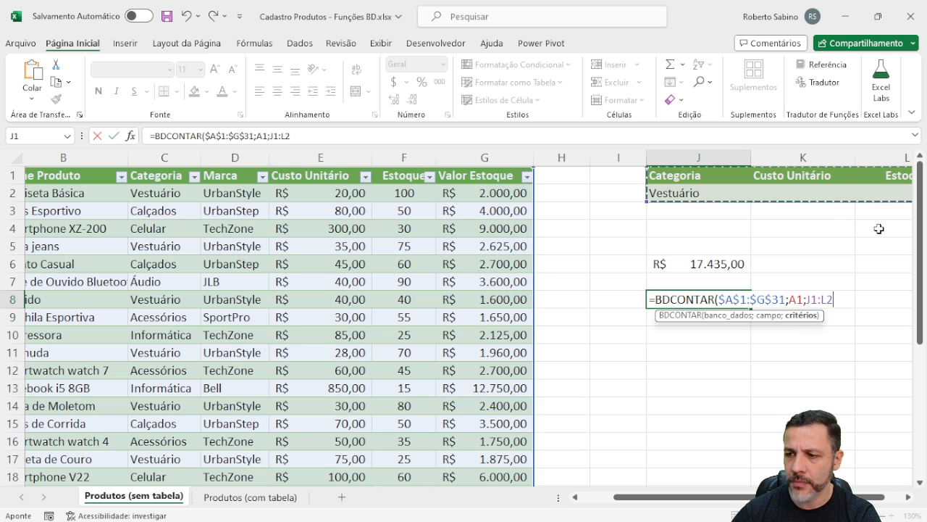
{"action": "key", "text": "Return"}
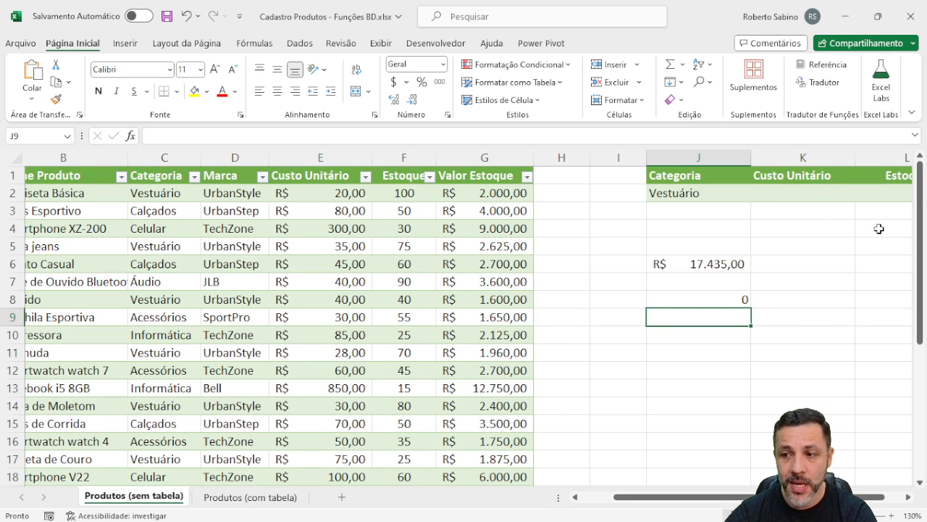
Examine the product table's values across row 8 and review the references used by the BDCONTAR formula in J8
{"action": "key", "text": "Up"}
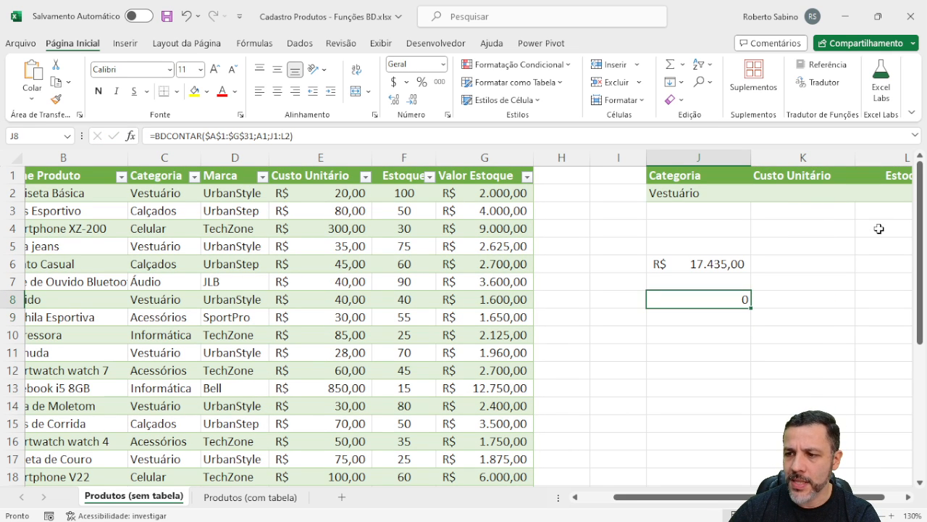
{"action": "key", "text": "Left"}
{"action": "key", "text": "Left"}
{"action": "key", "text": "Left"}
{"action": "key", "text": "Left"}
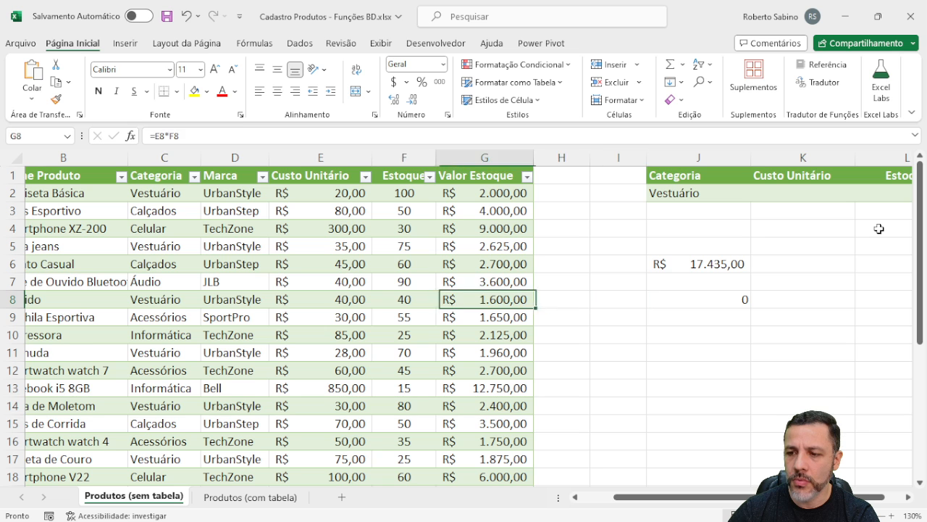
{"action": "key", "text": "Right"}
{"action": "key", "text": "Right"}
{"action": "key", "text": "Right"}
{"action": "key", "text": "Right"}
{"action": "key", "text": "Left"}
{"action": "key", "text": "Left"}
{"action": "key", "text": "Left"}
{"action": "key", "text": "Left"}
{"action": "key", "text": "Left"}
{"action": "key", "text": "Left"}
{"action": "key", "text": "Left"}
{"action": "key", "text": "Left"}
{"action": "key", "text": "Left"}
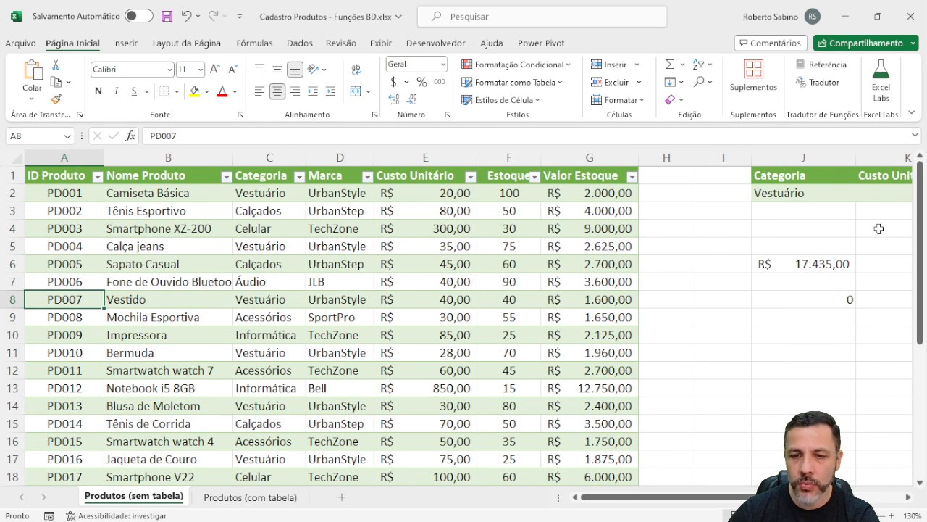
{"action": "key", "text": "Right"}
{"action": "key", "text": "Right"}
{"action": "key", "text": "Right"}
{"action": "key", "text": "Right"}
{"action": "key", "text": "Right"}
{"action": "key", "text": "Right"}
{"action": "key", "text": "Right"}
{"action": "key", "text": "Right"}
{"action": "key", "text": "Right"}
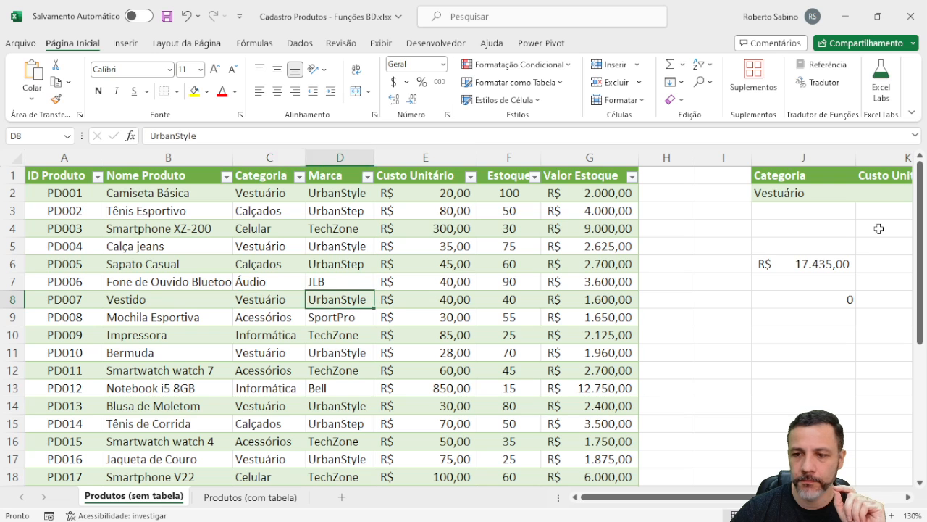
{"action": "key", "text": "F2"}
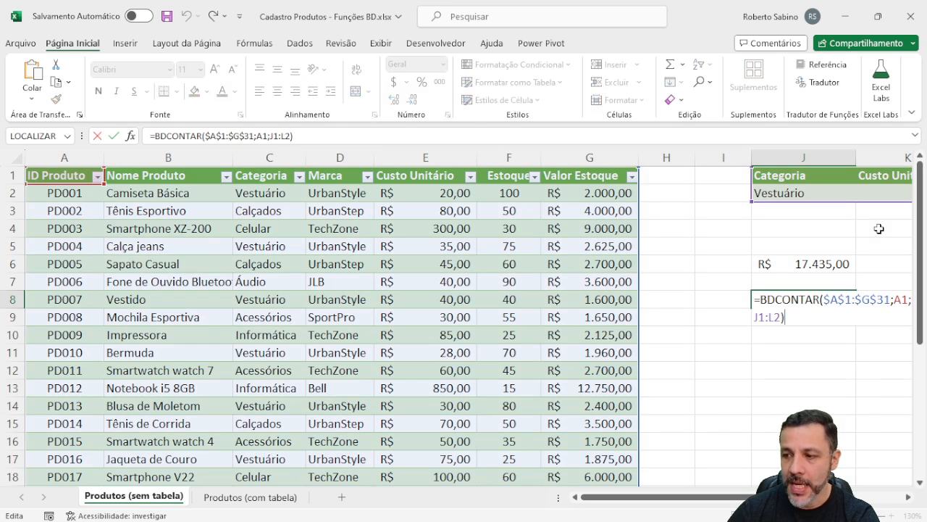
{"action": "key", "text": "ctrl+Return"}
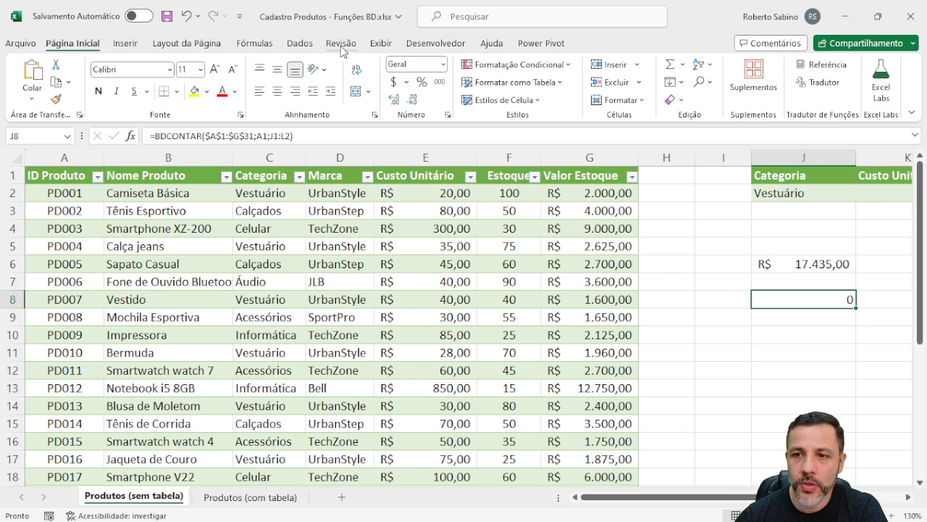
Review the arguments of J8's BDCONTAR formula in the Function Arguments dialog, then cancel it
{"action": "left_click", "coordinate": [243, 44]}
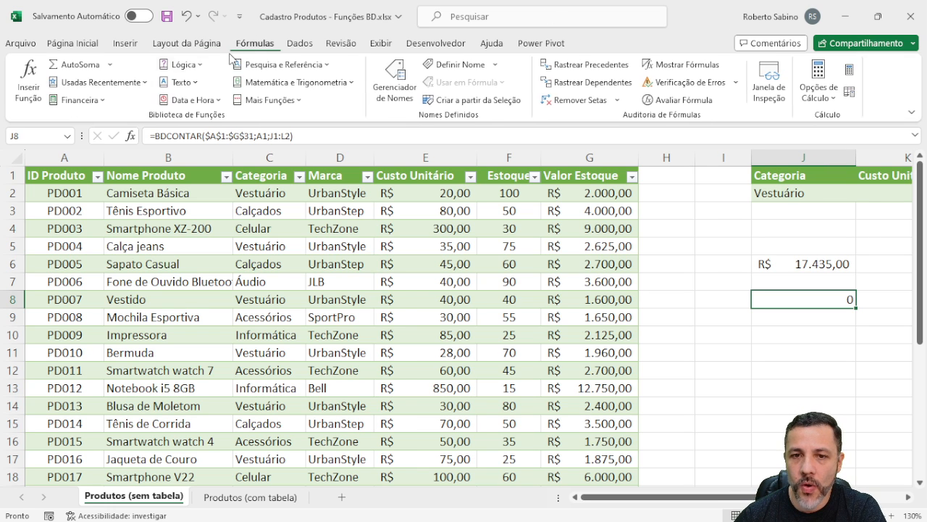
{"action": "left_click", "coordinate": [28, 79]}
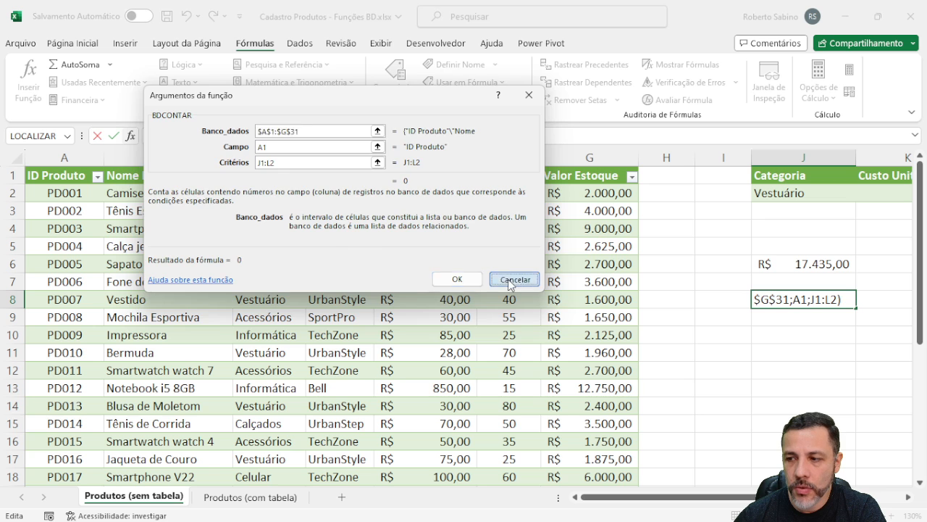
{"action": "left_click", "coordinate": [514, 279]}
Open Insert Function for the empty cell J7 and read the description of BDCONTAR in the Banco de Dados category
{"action": "left_click", "coordinate": [776, 282]}
{"action": "left_click", "coordinate": [28, 78]}
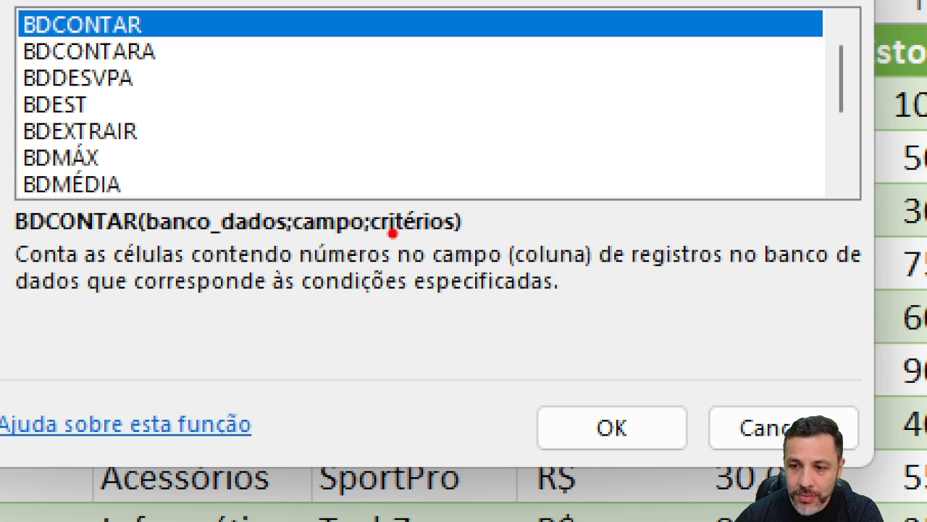
{"action": "mouse_move", "coordinate": [393, 245]}
{"action": "left_mouse_down"}
{"action": "mouse_move", "coordinate": [394, 265]}
{"action": "mouse_move", "coordinate": [352, 269]}
{"action": "mouse_move", "coordinate": [186, 263]}
{"action": "mouse_move", "coordinate": [201, 239]}
{"action": "mouse_move", "coordinate": [385, 238]}
{"action": "left_mouse_up"}
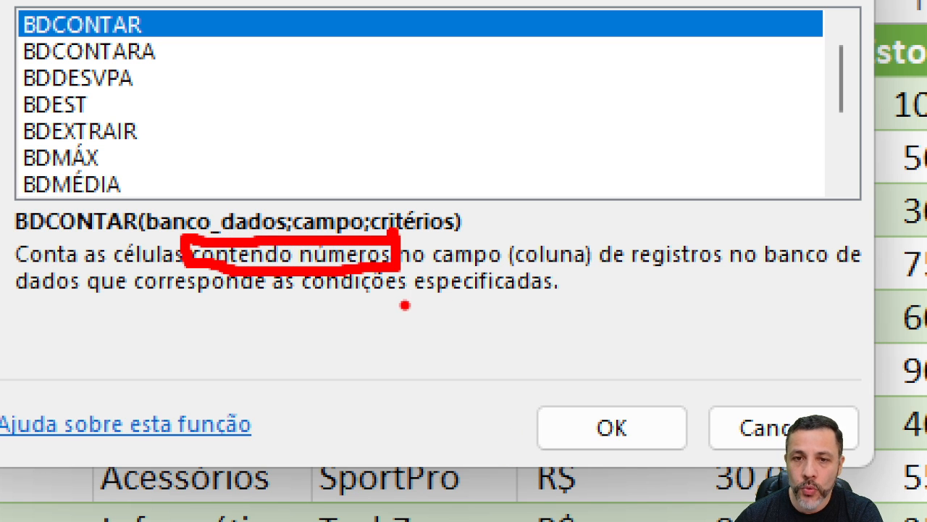
{"action": "key", "text": "Escape"}
Read the description of BDCONTARA in the function list, then close the dialog without inserting a function
{"action": "left_click", "coordinate": [255, 177]}
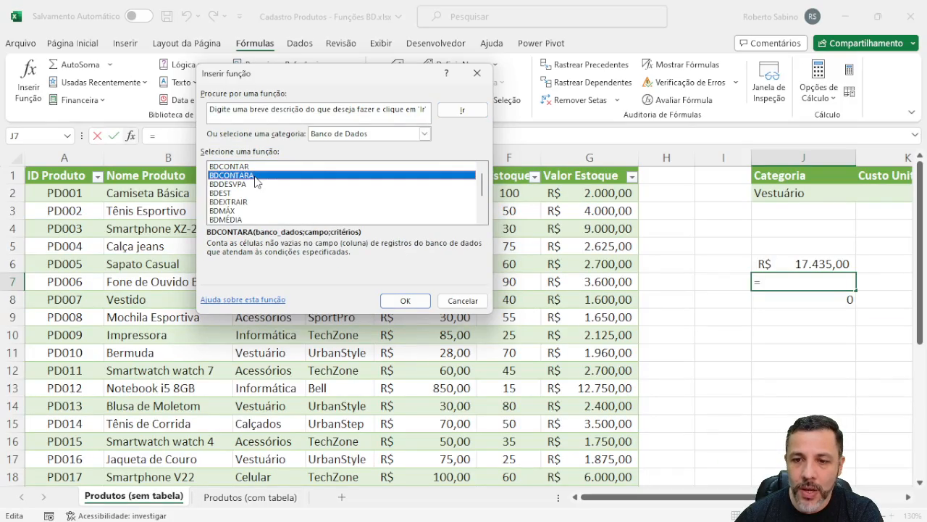
{"action": "key", "text": "ctrl+1"}
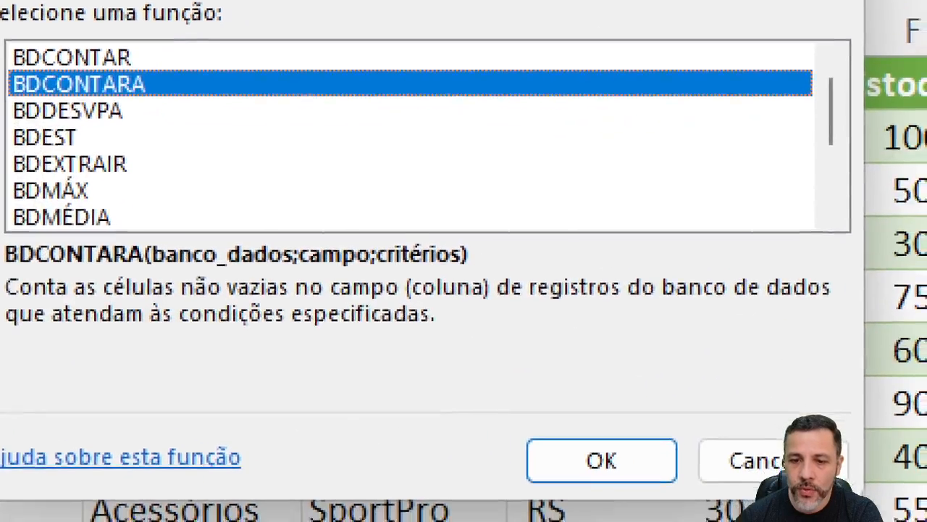
{"action": "left_click", "coordinate": [300, 235]}
{"action": "left_click_drag", "start_coordinate": [218, 297], "coordinate": [415, 292]}
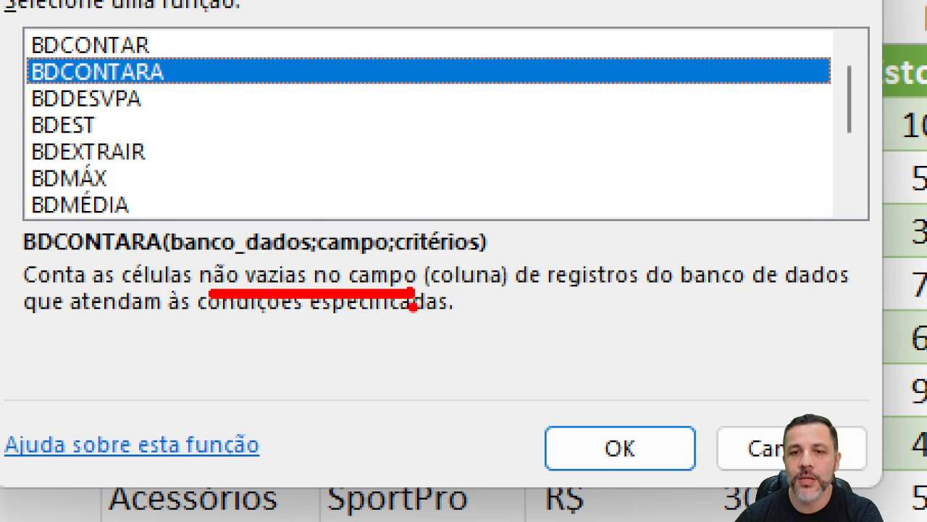
{"action": "key", "text": "Escape"}
{"action": "key", "text": "Escape"}
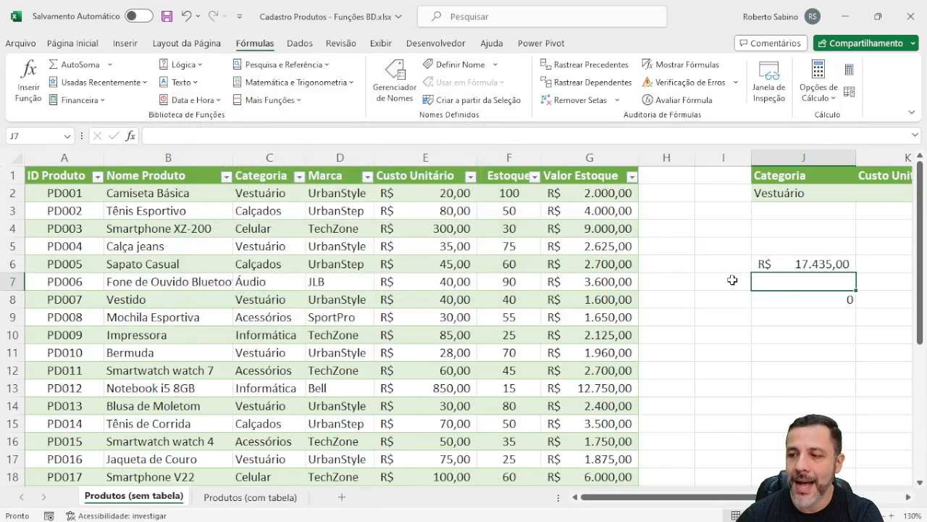
Change the function in J8 from BDCONTAR to BDCONTARA, keeping the arguments $A$1:$G$31;A1;J1:L2
{"action": "left_click", "coordinate": [779, 297]}
{"action": "double_click", "coordinate": [782, 299]}
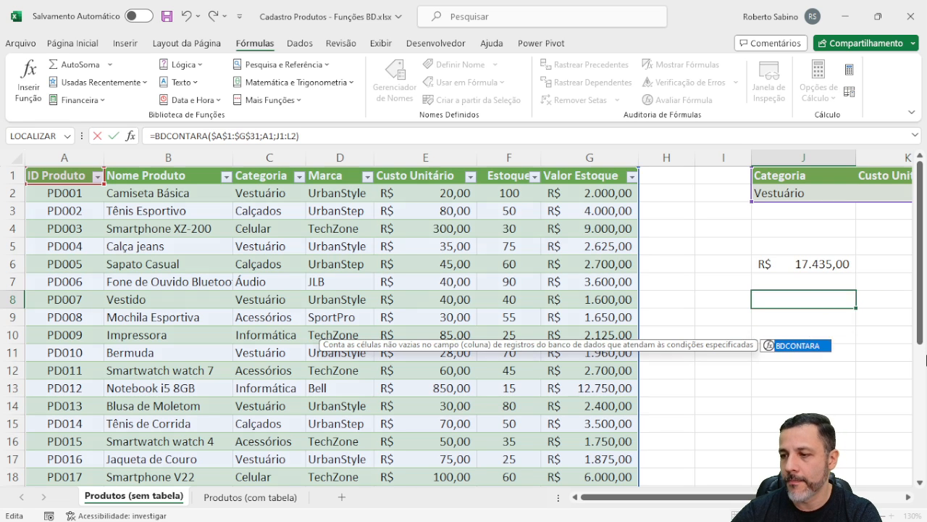
{"action": "key", "text": "Return"}
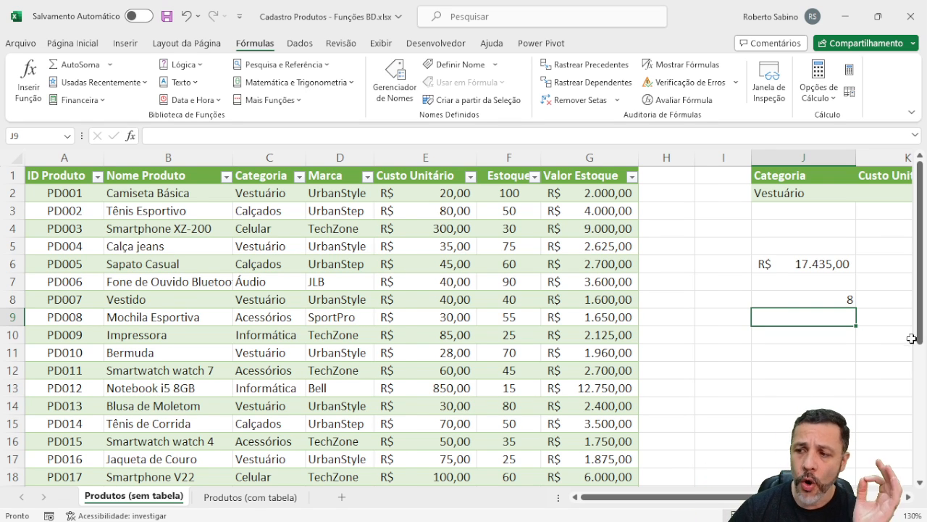
Enter a CONT.SE formula in J9 that counts the Categoria cells C2:C31 matching the criterion in J2
{"action": "scroll", "coordinate": [843, 471], "scroll_direction": "right", "scroll_amount": 3}
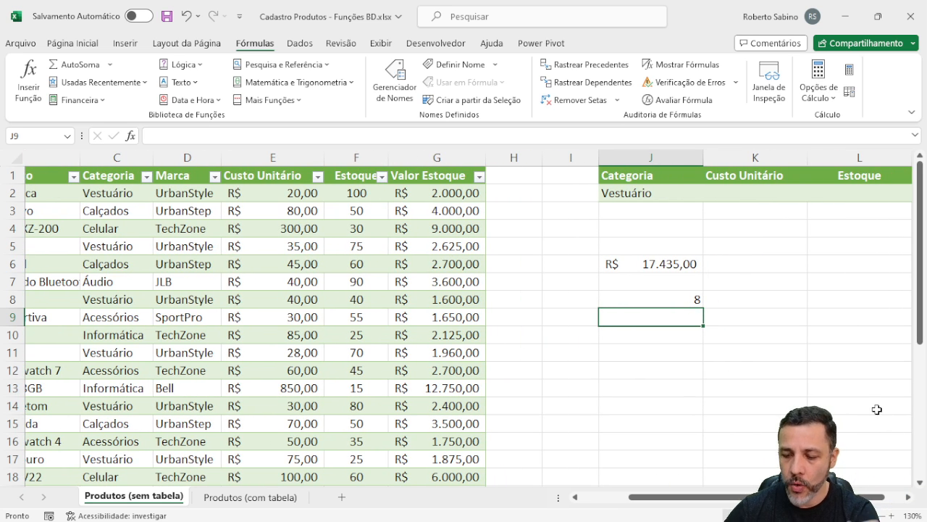
{"action": "type", "text": "=cont"}
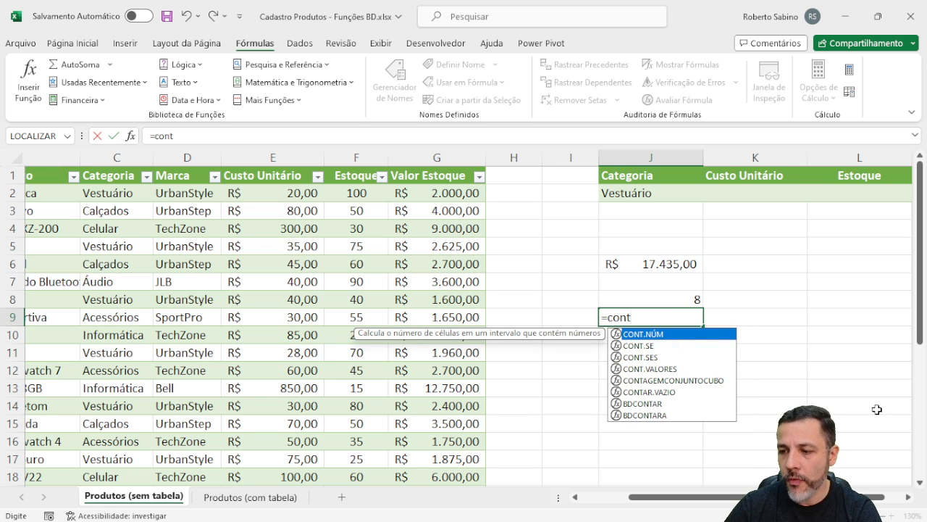
{"action": "key", "text": "Down"}
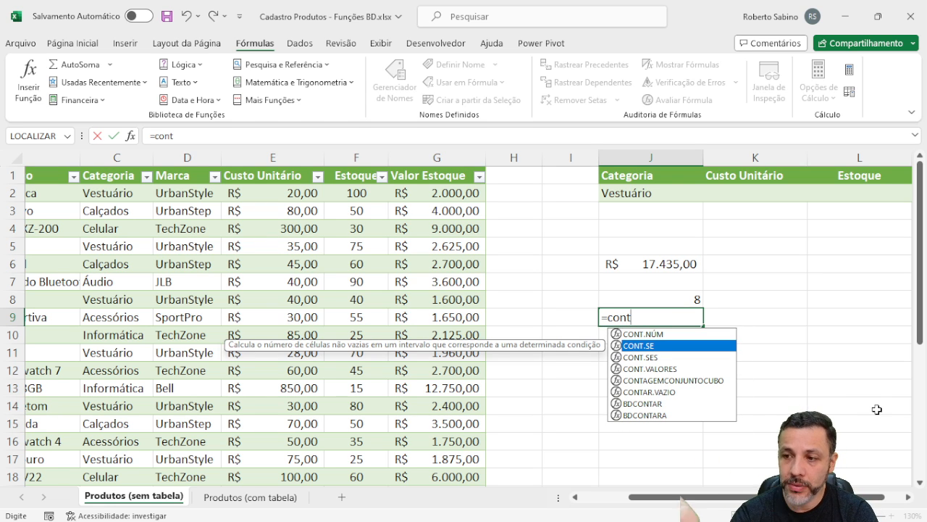
{"action": "key", "text": "Tab"}
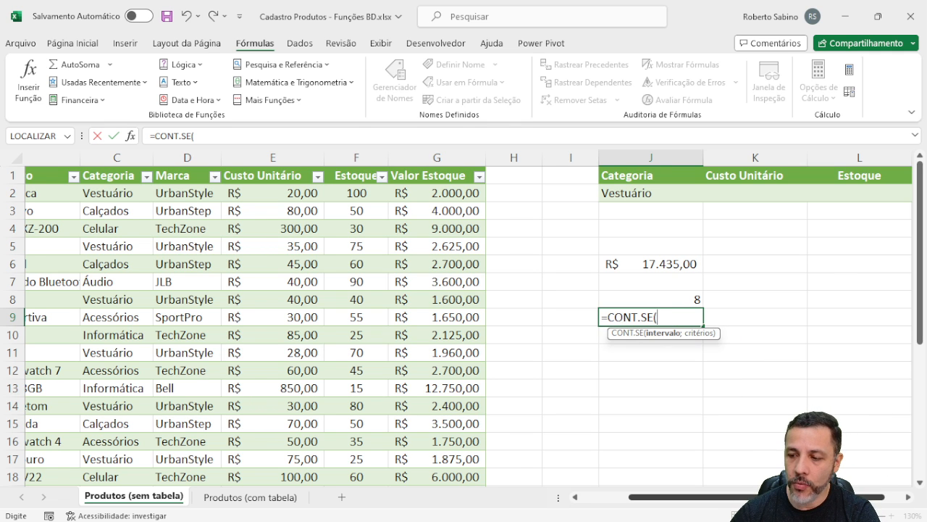
{"action": "scroll", "coordinate": [365, 359], "scroll_direction": "left", "scroll_amount": 3}
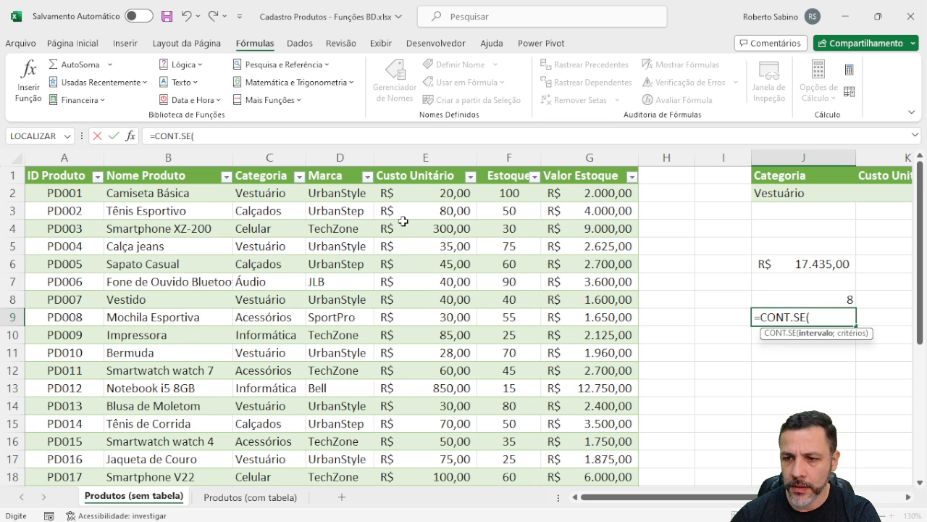
{"action": "left_click", "coordinate": [284, 193]}
{"action": "key", "text": "ctrl+shift+Down"}
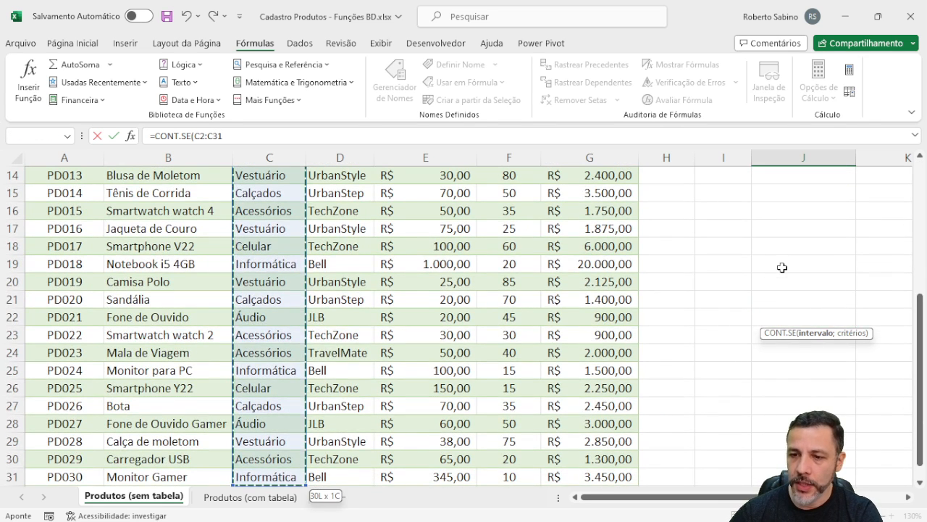
{"action": "scroll", "coordinate": [880, 304], "scroll_direction": "up", "scroll_amount": 3}
{"action": "type", "text": ";"}
{"action": "scroll", "coordinate": [861, 278], "scroll_direction": "up", "scroll_amount": 2}
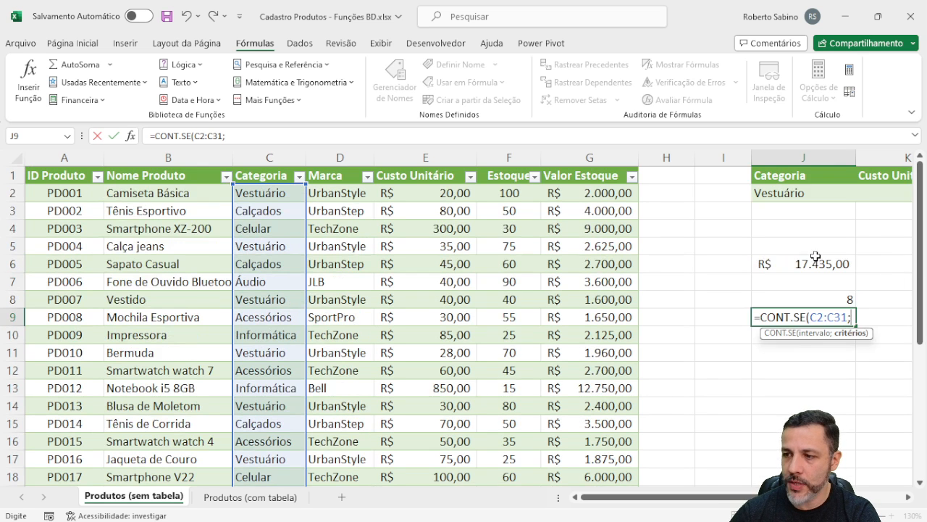
{"action": "left_click", "coordinate": [799, 193]}
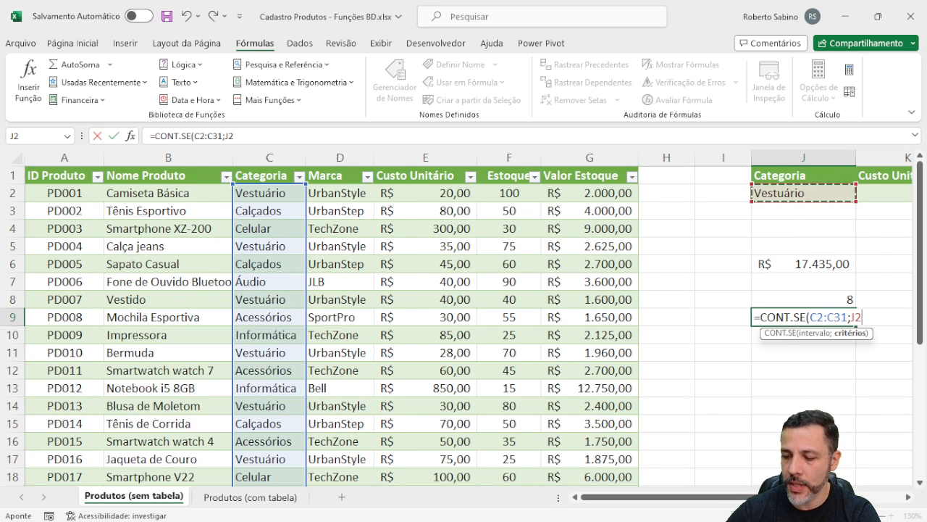
{"action": "key", "text": "Return"}
Compare the BDCONTARA formula in J8 with the CONT.SE formula in J9
{"action": "key", "text": "Up"}
{"action": "key", "text": "Up"}
{"action": "key", "text": "Down"}
{"action": "key", "text": "Up"}
{"action": "key", "text": "Down"}
{"action": "key", "text": "Up"}
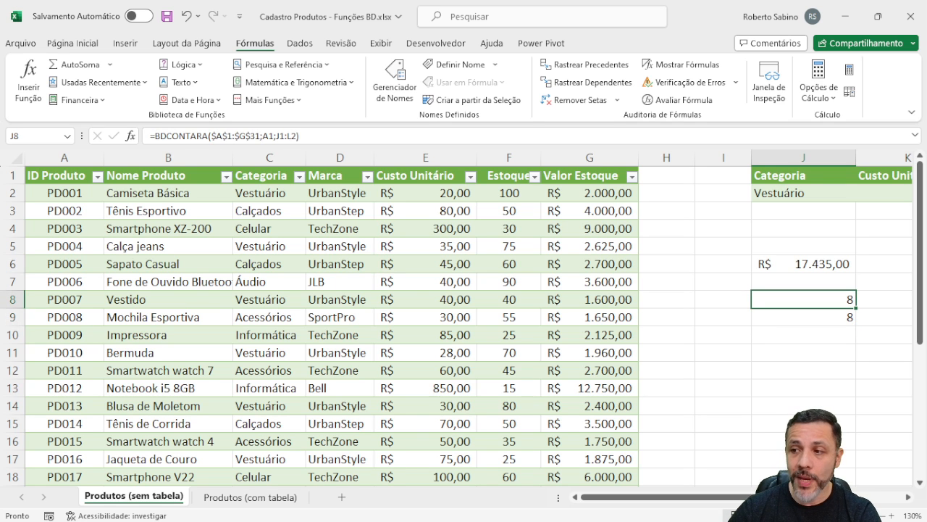
Look over the criteria cells J2 to L2 and row 2 of the product table back to its Estoque column
{"action": "key", "text": "Up"}
{"action": "key", "text": "Up"}
{"action": "key", "text": "Up"}
{"action": "key", "text": "Up"}
{"action": "key", "text": "Up"}
{"action": "key", "text": "Up"}
{"action": "key", "text": "Right"}
{"action": "key", "text": "Right"}
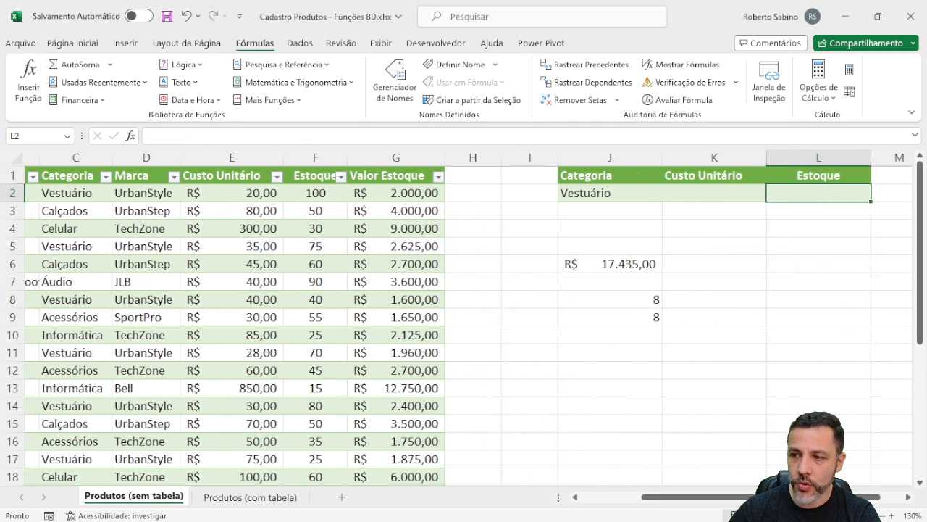
{"action": "key", "text": "Left"}
{"action": "key", "text": "Left"}
{"action": "key", "text": "Right"}
{"action": "key", "text": "Right"}
{"action": "key", "text": "Left"}
{"action": "key", "text": "Left"}
{"action": "key", "text": "Left"}
{"action": "key", "text": "Left"}
{"action": "key", "text": "Left"}
{"action": "key", "text": "Left"}
{"action": "key", "text": "Right"}
{"action": "key", "text": "Right"}
{"action": "key", "text": "Right"}
{"action": "key", "text": "Right"}
{"action": "key", "text": "Right"}
{"action": "key", "text": "Right"}
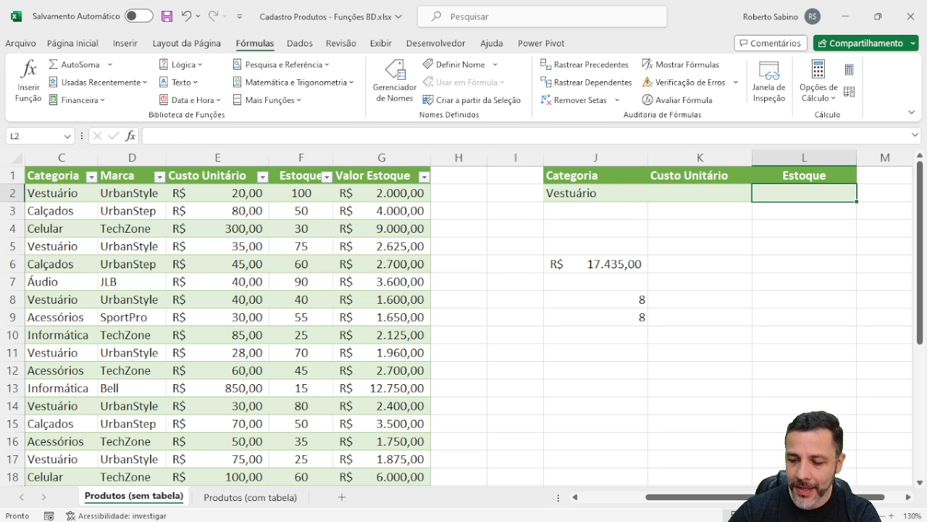
Enter >20 as the Estoque criterion in L2
{"action": "type", "text": ">20"}
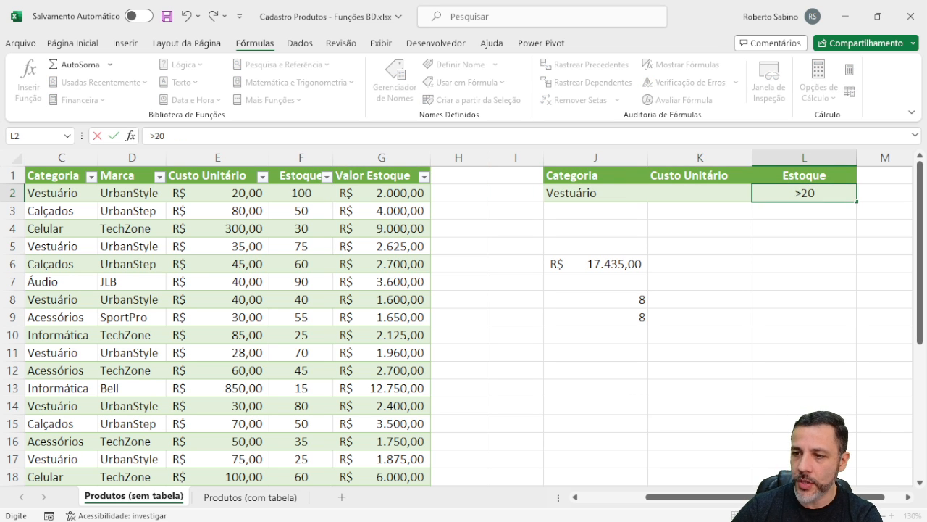
{"action": "key", "text": "Return"}
{"action": "key", "text": "Up"}
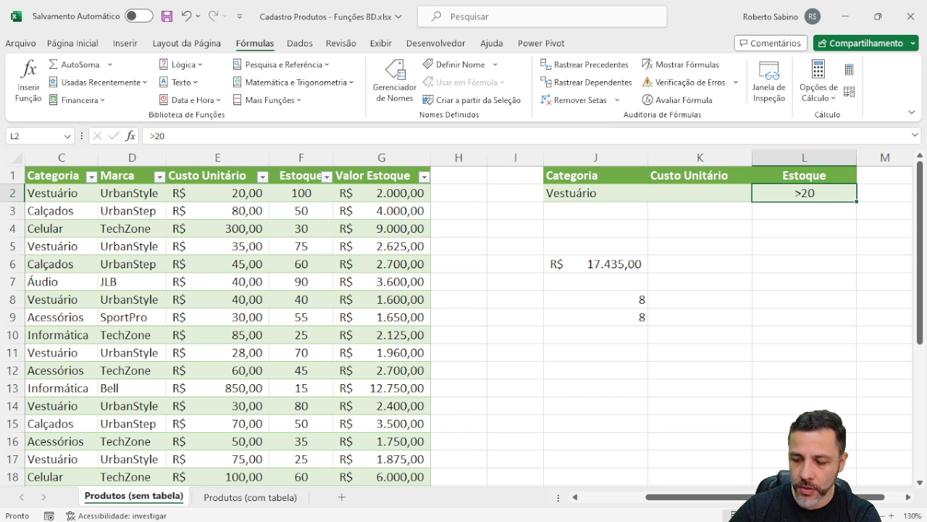
Set the Estoque criterion in L2 to >50
{"action": "type", "text": "?"}
{"action": "key", "text": "BackSpace"}
{"action": "type", "text": ">"}
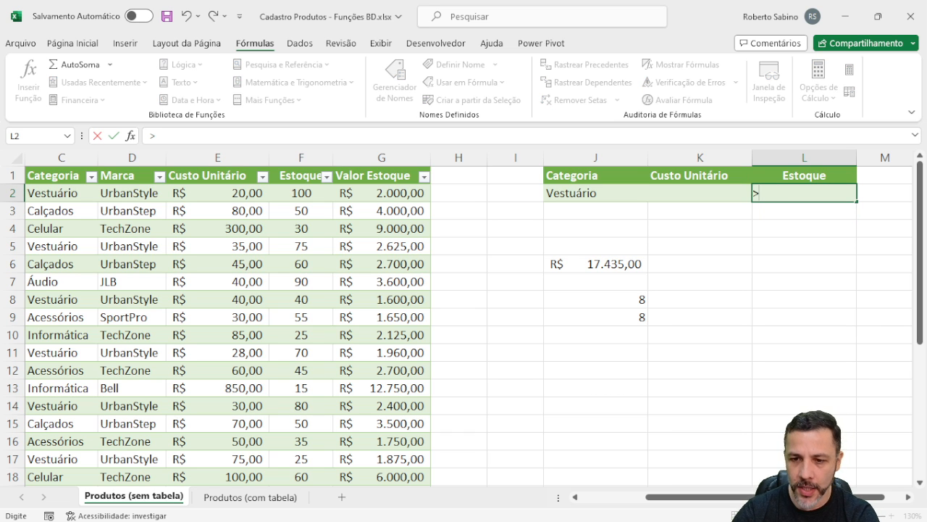
{"action": "type", "text": "50"}
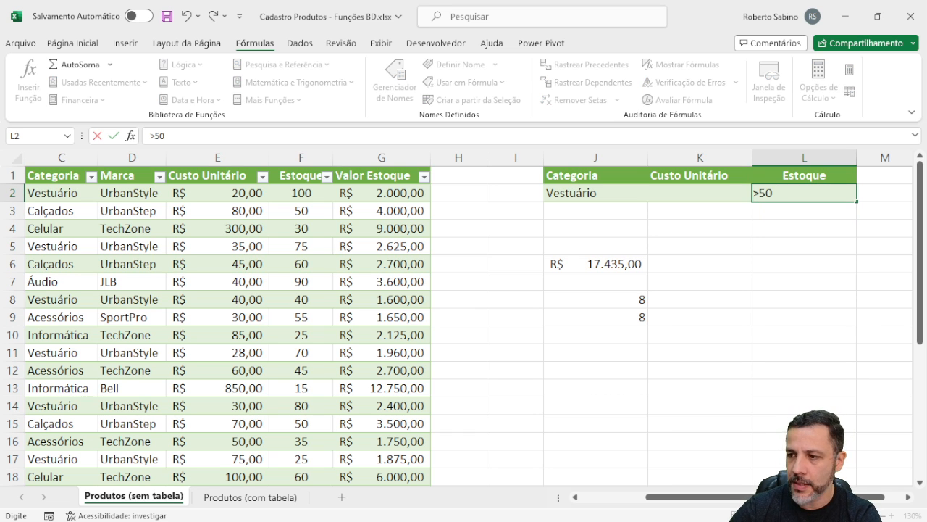
{"action": "key", "text": "Return"}
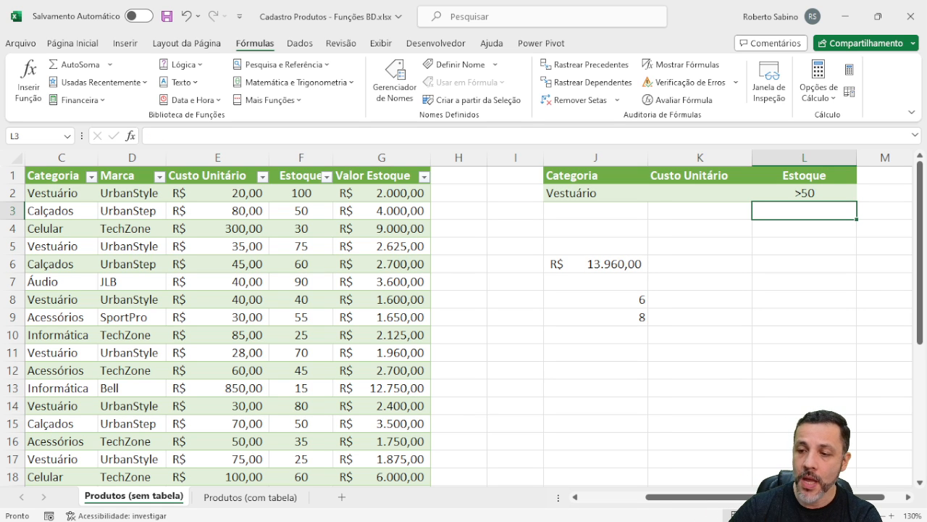
Examine the range and criterion used by J9's CONT.SE formula, keeping the formula as it is
{"action": "key", "text": "Down"}
{"action": "key", "text": "Down"}
{"action": "key", "text": "Down"}
{"action": "key", "text": "Left"}
{"action": "key", "text": "Down"}
{"action": "key", "text": "Down"}
{"action": "key", "text": "Left"}
{"action": "key", "text": "Down"}
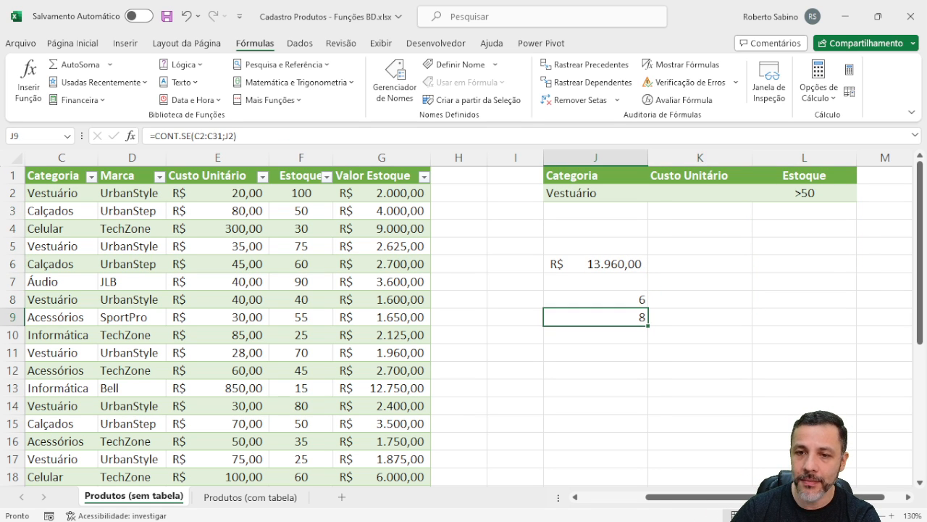
{"action": "key", "text": "F2"}
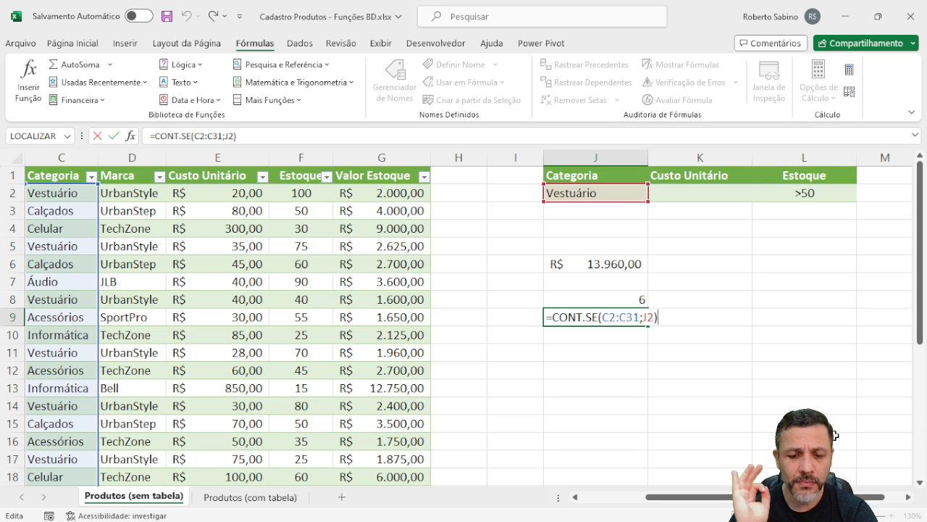
{"action": "key", "text": "ctrl+Return"}
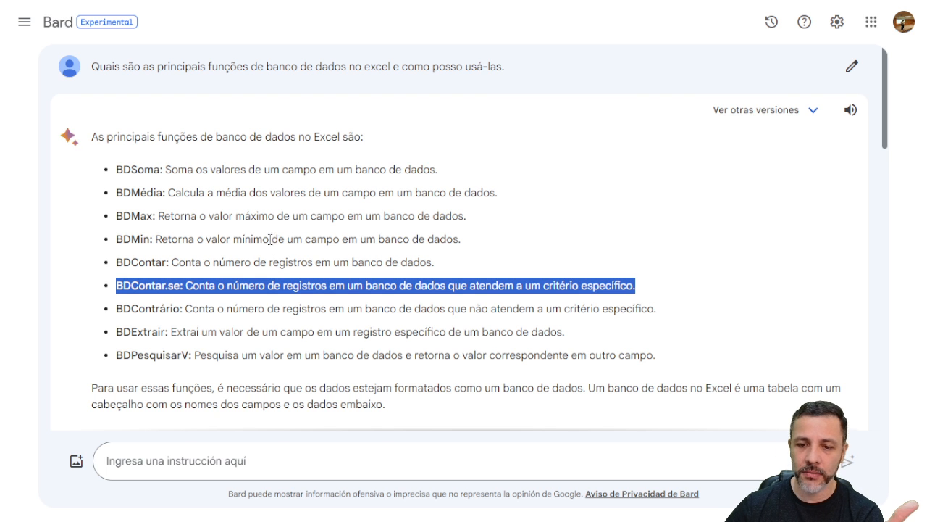
In Bard's function list, examine the names and descriptions of BDContar.se, BDContrário and BDPesquisarV
{"action": "scroll", "coordinate": [275, 239], "scroll_direction": "down", "scroll_amount": 1}
{"action": "scroll", "coordinate": [226, 152], "scroll_direction": "up", "scroll_amount": 1}
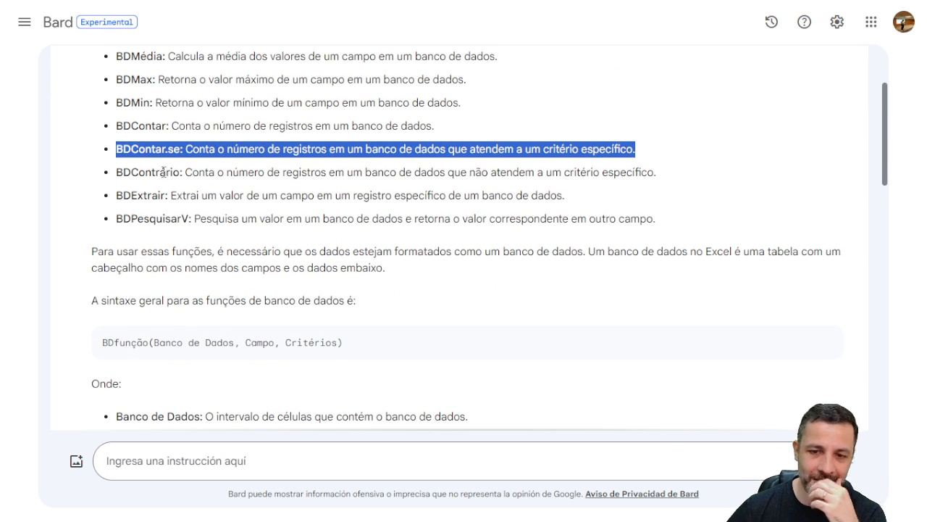
{"action": "left_click_drag", "start_coordinate": [186, 172], "coordinate": [131, 172]}
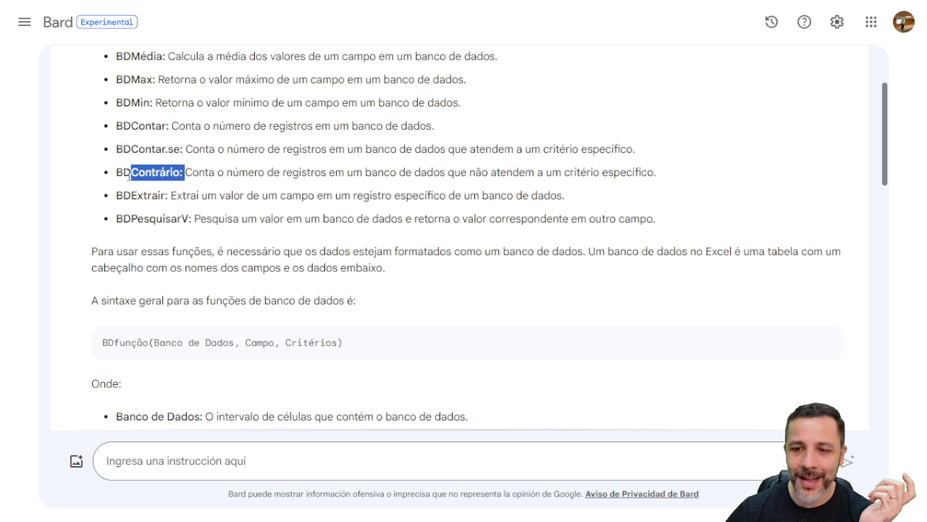
{"action": "left_click_drag", "start_coordinate": [658, 174], "coordinate": [364, 173]}
{"action": "left_click", "coordinate": [181, 171]}
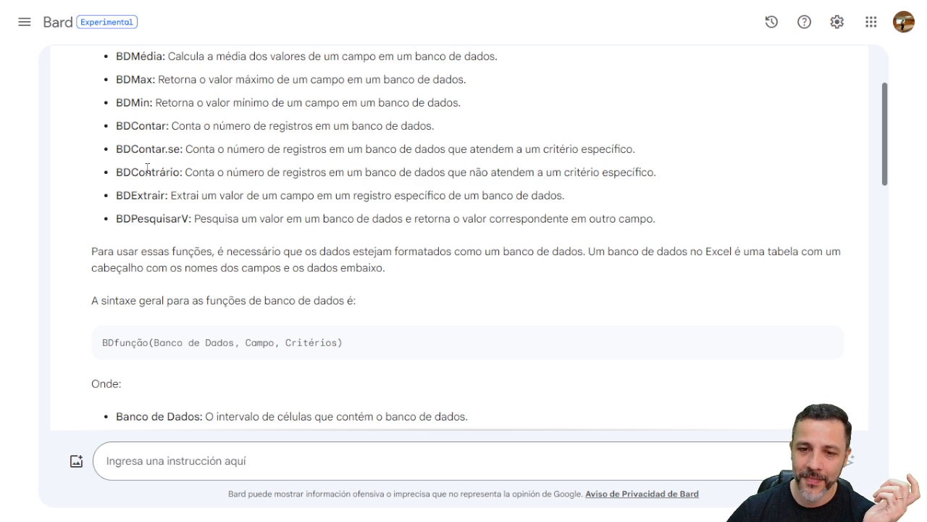
{"action": "left_click_drag", "start_coordinate": [118, 148], "coordinate": [666, 165]}
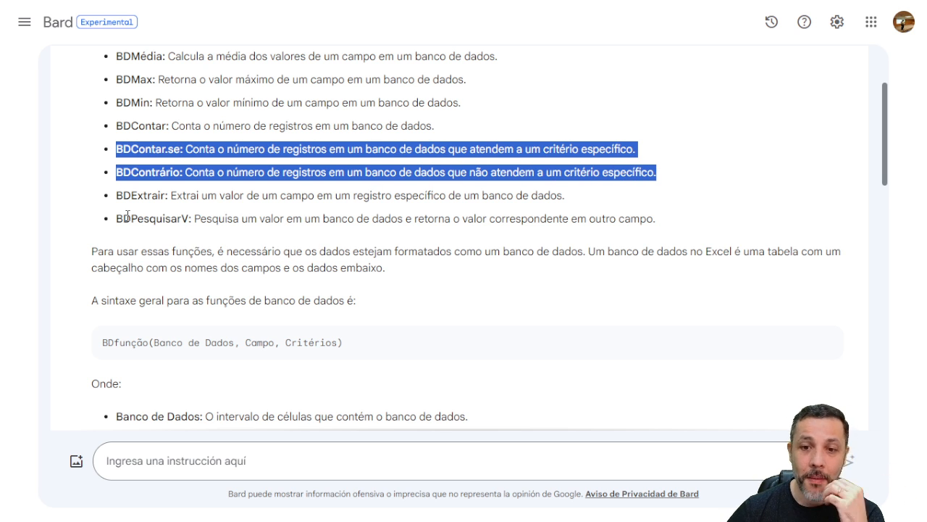
{"action": "left_click_drag", "start_coordinate": [118, 219], "coordinate": [193, 219]}
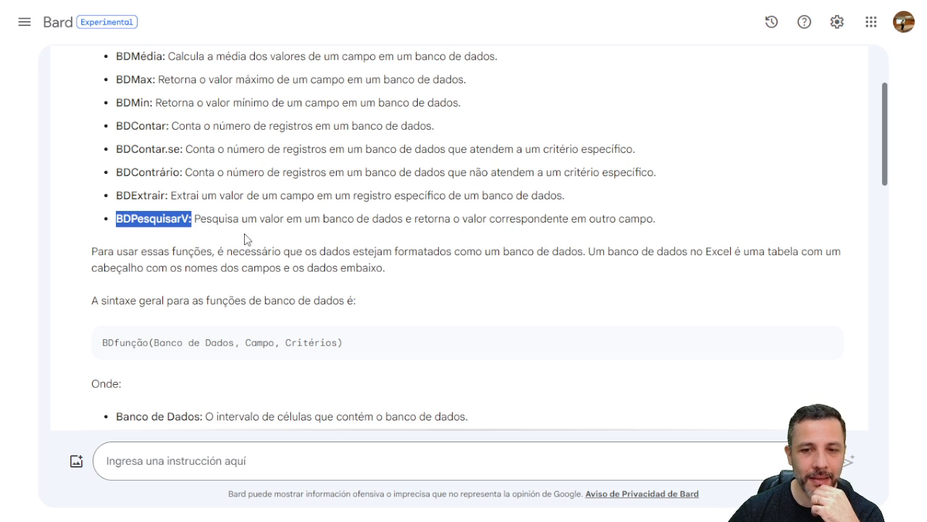
Read Bard's general syntax for the database functions and its example formulas for BDSoma, BDContar and BDContar.se
{"action": "scroll", "coordinate": [227, 203], "scroll_direction": "down", "scroll_amount": 1}
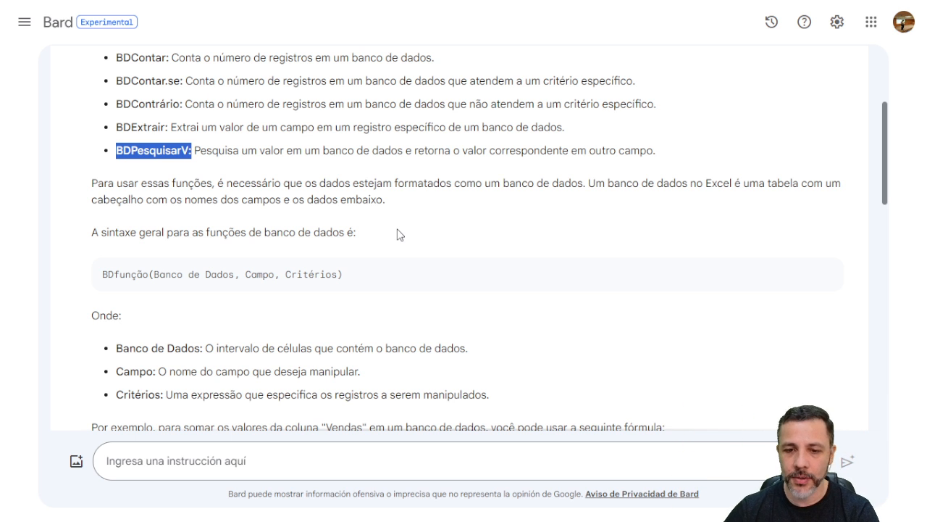
{"action": "left_click_drag", "start_coordinate": [179, 231], "coordinate": [297, 261]}
{"action": "scroll", "coordinate": [261, 253], "scroll_direction": "down", "scroll_amount": 2}
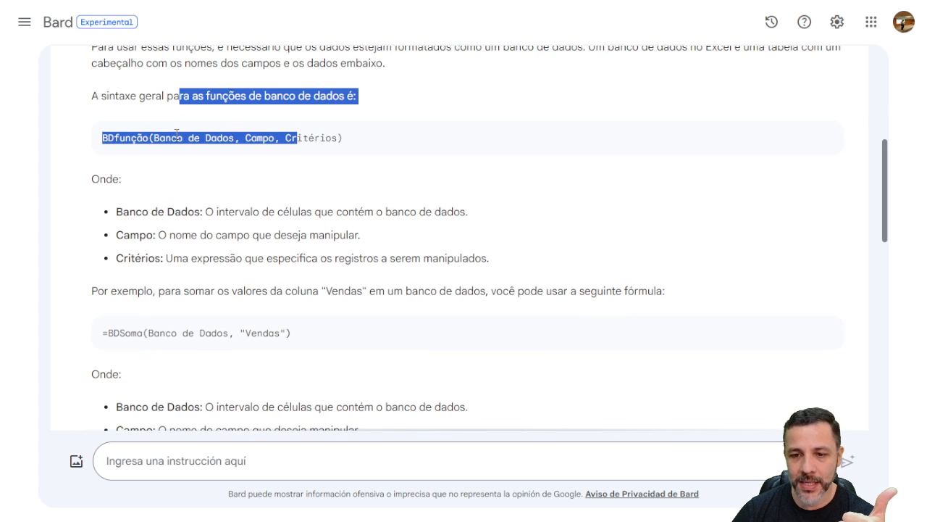
{"action": "left_click_drag", "start_coordinate": [204, 211], "coordinate": [265, 258]}
{"action": "scroll", "coordinate": [241, 244], "scroll_direction": "down", "scroll_amount": 1}
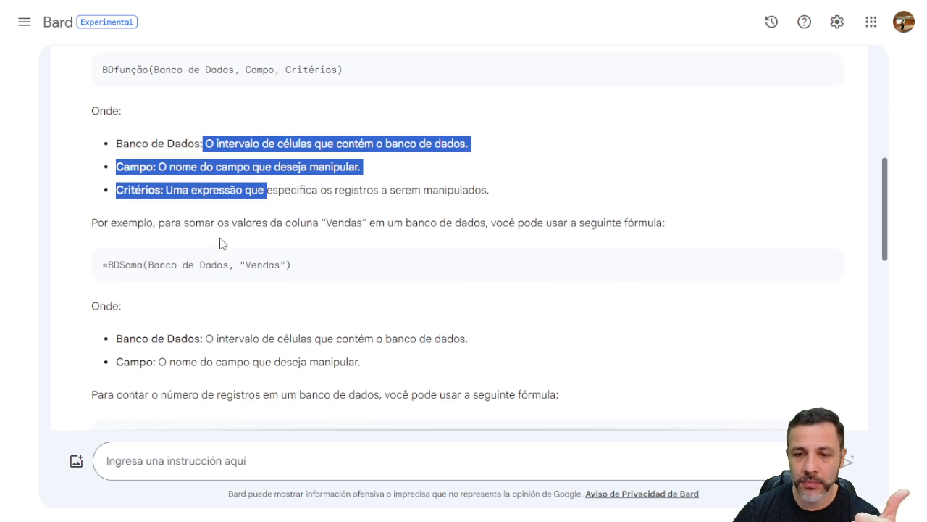
{"action": "left_click_drag", "start_coordinate": [131, 264], "coordinate": [228, 264]}
{"action": "scroll", "coordinate": [245, 259], "scroll_direction": "down", "scroll_amount": 3}
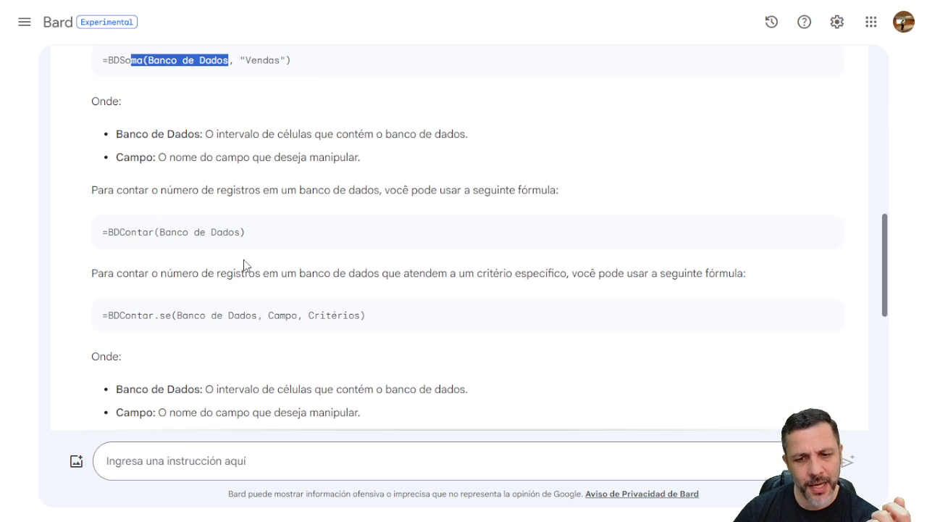
{"action": "scroll", "coordinate": [243, 262], "scroll_direction": "down", "scroll_amount": 5}
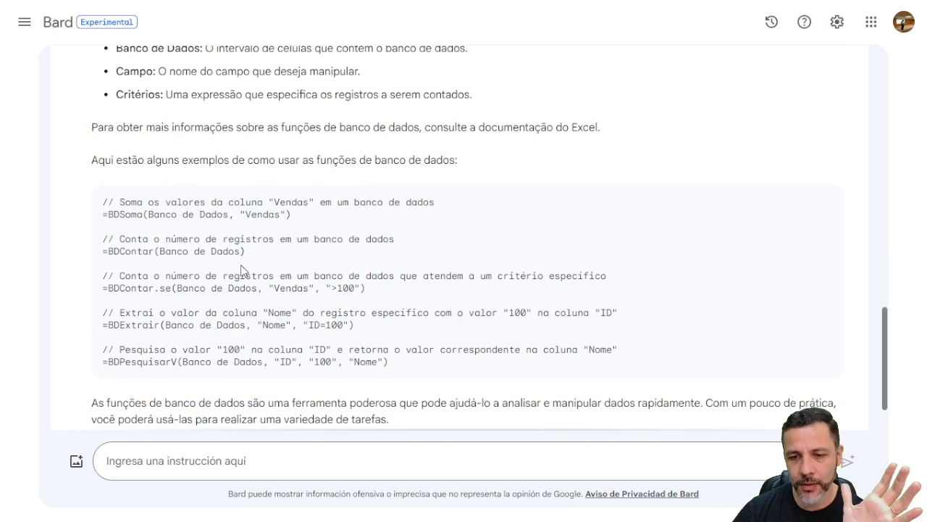
{"action": "scroll", "coordinate": [242, 271], "scroll_direction": "down", "scroll_amount": 1}
{"action": "scroll", "coordinate": [242, 271], "scroll_direction": "up", "scroll_amount": 10}
{"action": "scroll", "coordinate": [255, 269], "scroll_direction": "down", "scroll_amount": 8}
Ask Bard "Qual a principal vantagem de usar as funções de banco de dados no Excel?", copying the question before sending it
{"action": "left_click", "coordinate": [147, 467]}
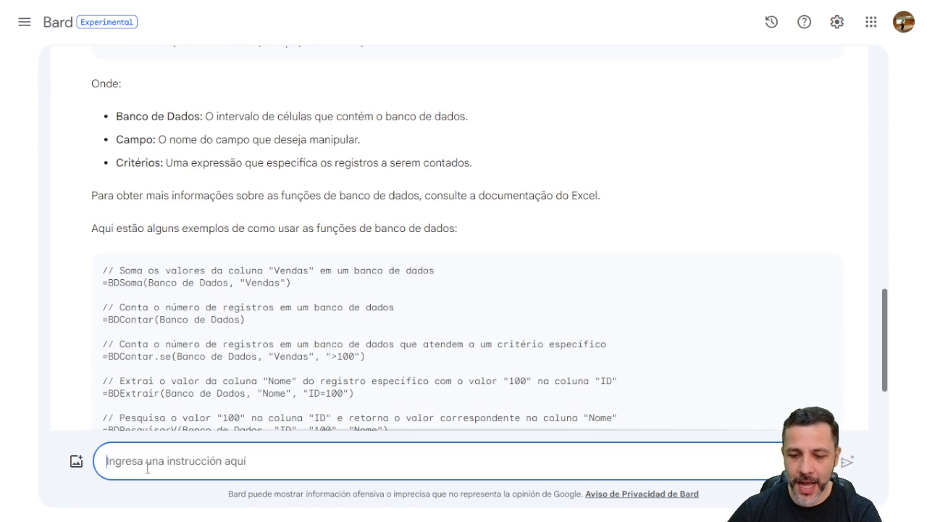
{"action": "type", "text": "Qual a principal vantagem de usar as funções de n"}
{"action": "type", "text": "a"}
{"action": "key", "text": "BackSpace"}
{"action": "key", "text": "BackSpace"}
{"action": "type", "text": "n"}
{"action": "key", "text": "BackSpace"}
{"action": "type", "text": "banco de dados no Excel"}
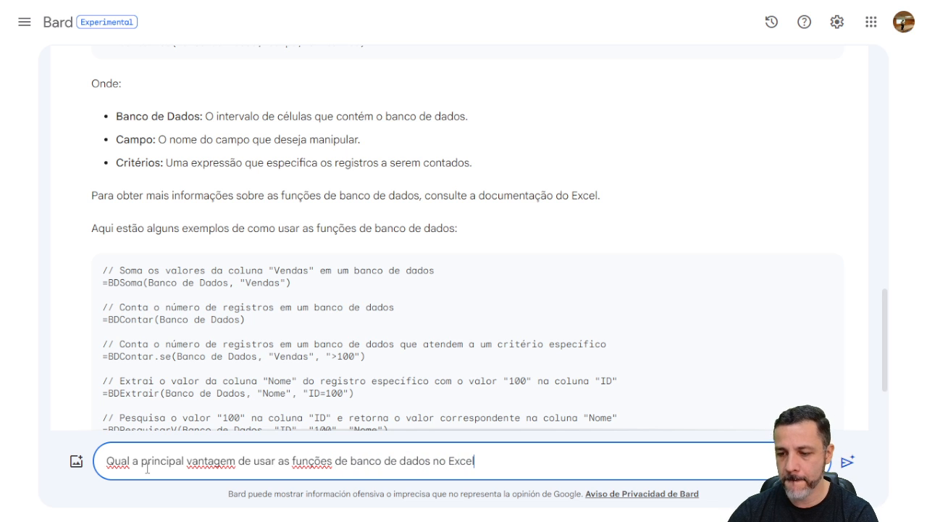
{"action": "type", "text": "?"}
{"action": "key", "text": "ctrl+a"}
{"action": "key", "text": "ctrl+c"}
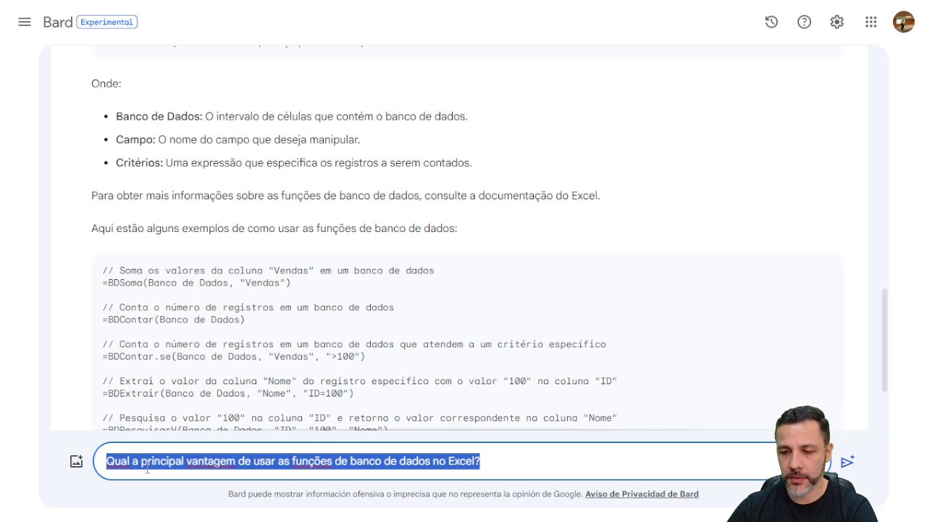
{"action": "key", "text": "Return"}
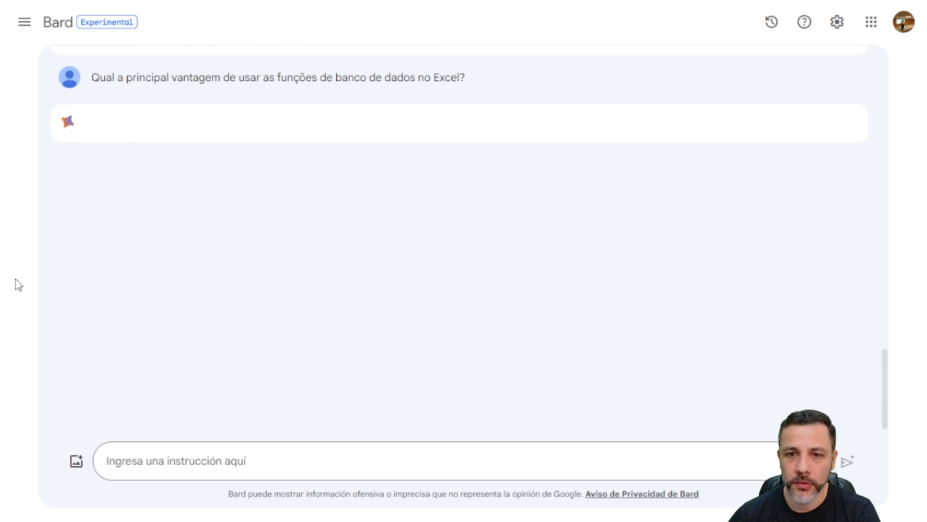
Switch to the Microsoft Bing chat and send it the copied question about the main advantage of database functions
{"action": "key", "text": "alt+Tab"}
{"action": "key", "text": "alt+Tab"}
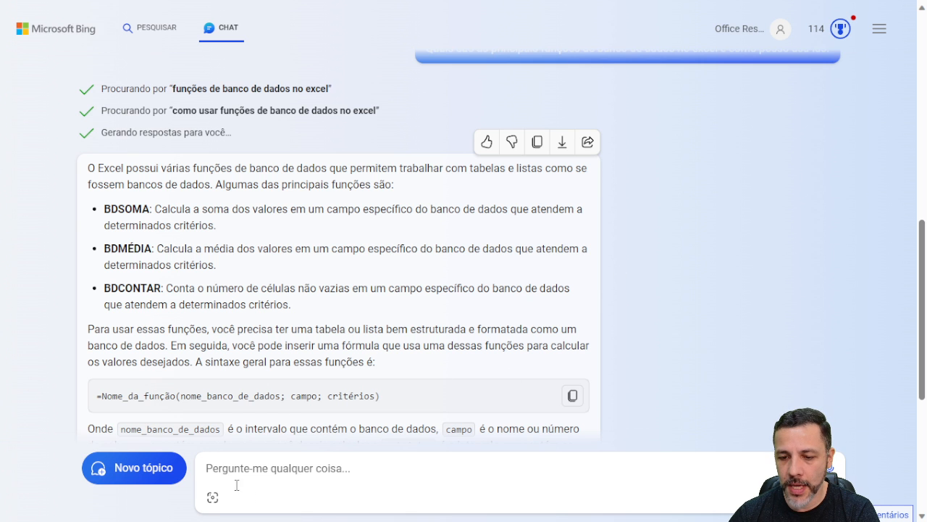
{"action": "left_click", "coordinate": [228, 467]}
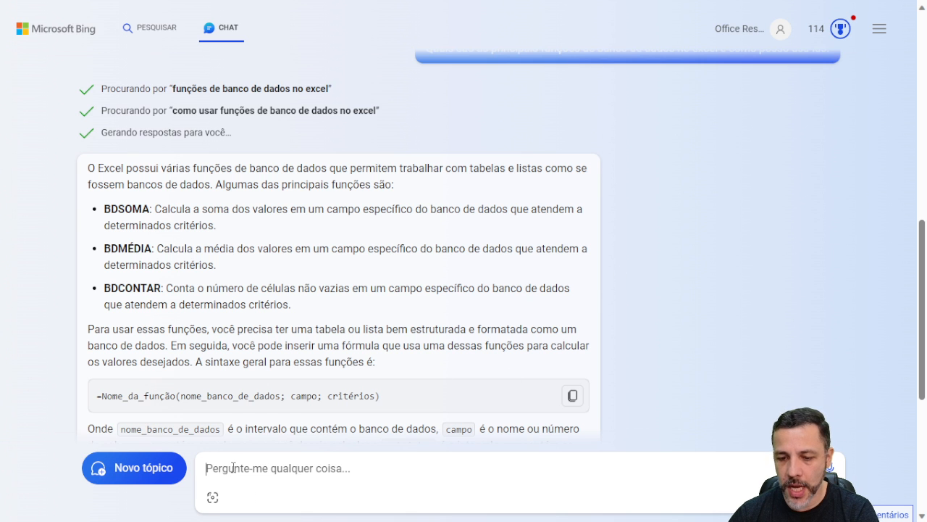
{"action": "key", "text": "ctrl+v"}
{"action": "key", "text": "Return"}
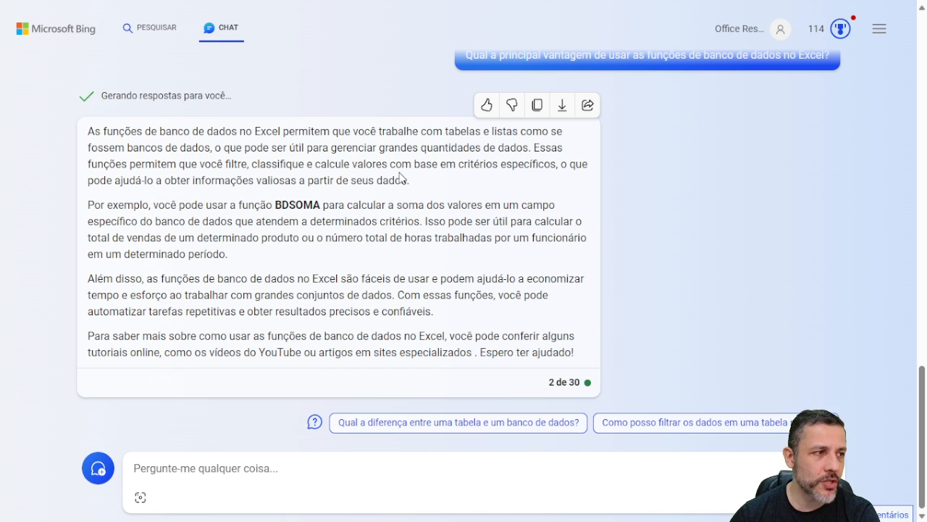
Return to Bard and read its answer about the advantages of using Excel's database functions
{"action": "key", "text": "ctrl+Tab"}
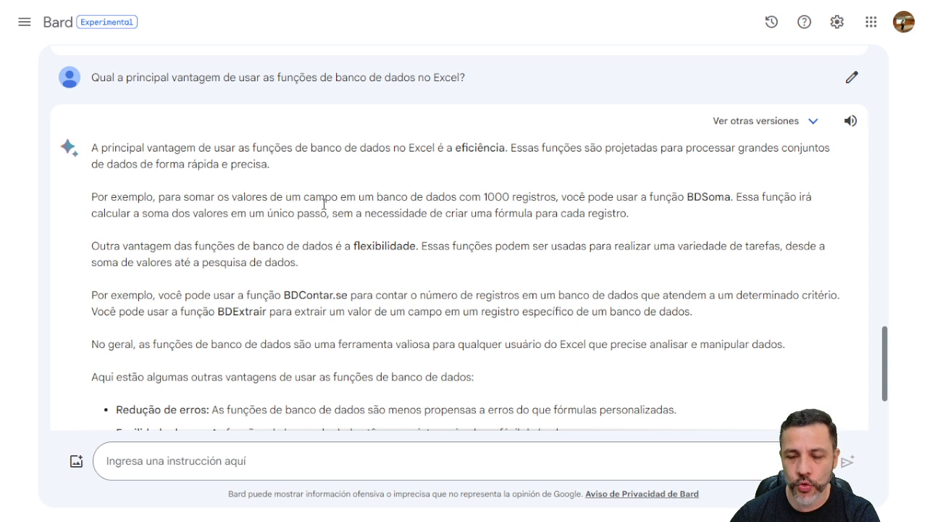
{"action": "scroll", "coordinate": [317, 218], "scroll_direction": "up", "scroll_amount": 2}
{"action": "scroll", "coordinate": [321, 228], "scroll_direction": "down", "scroll_amount": 3}
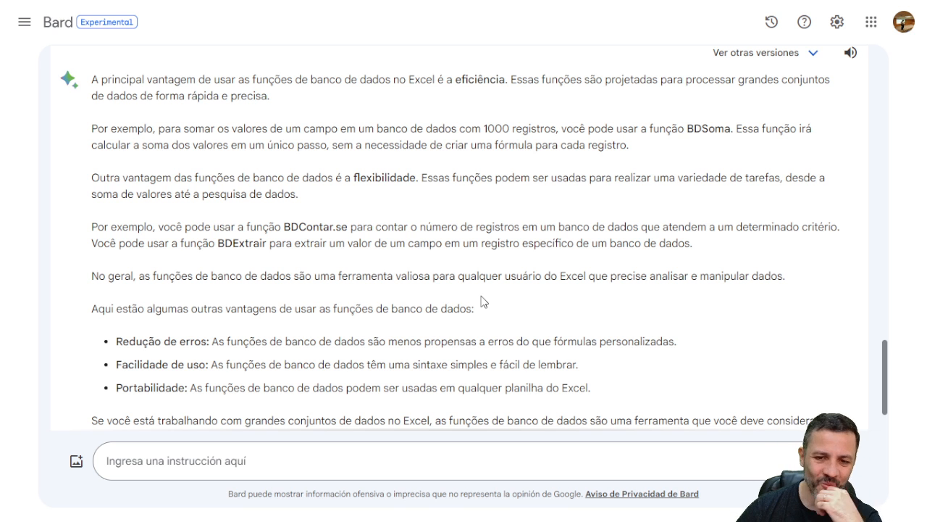
{"action": "scroll", "coordinate": [385, 267], "scroll_direction": "down", "scroll_amount": 2}
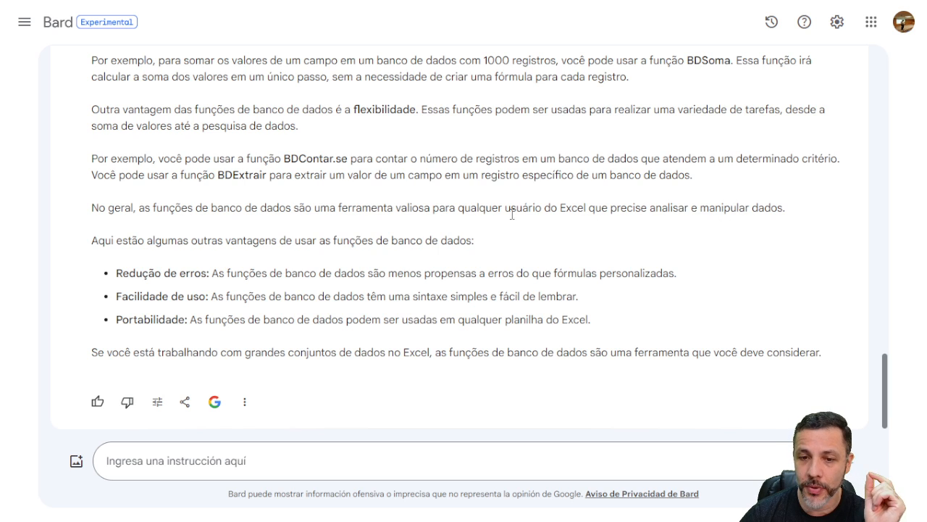
{"action": "scroll", "coordinate": [373, 236], "scroll_direction": "up", "scroll_amount": 5}
{"action": "scroll", "coordinate": [384, 238], "scroll_direction": "down", "scroll_amount": 5}
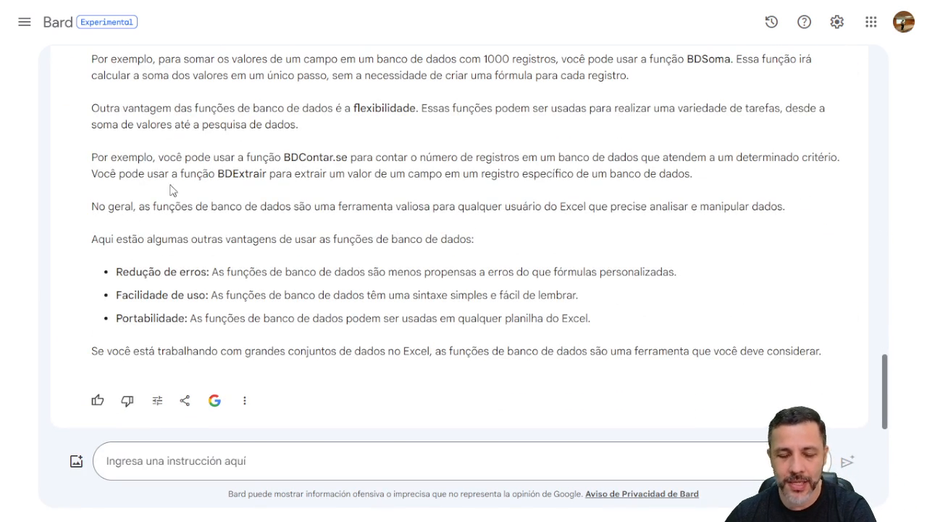